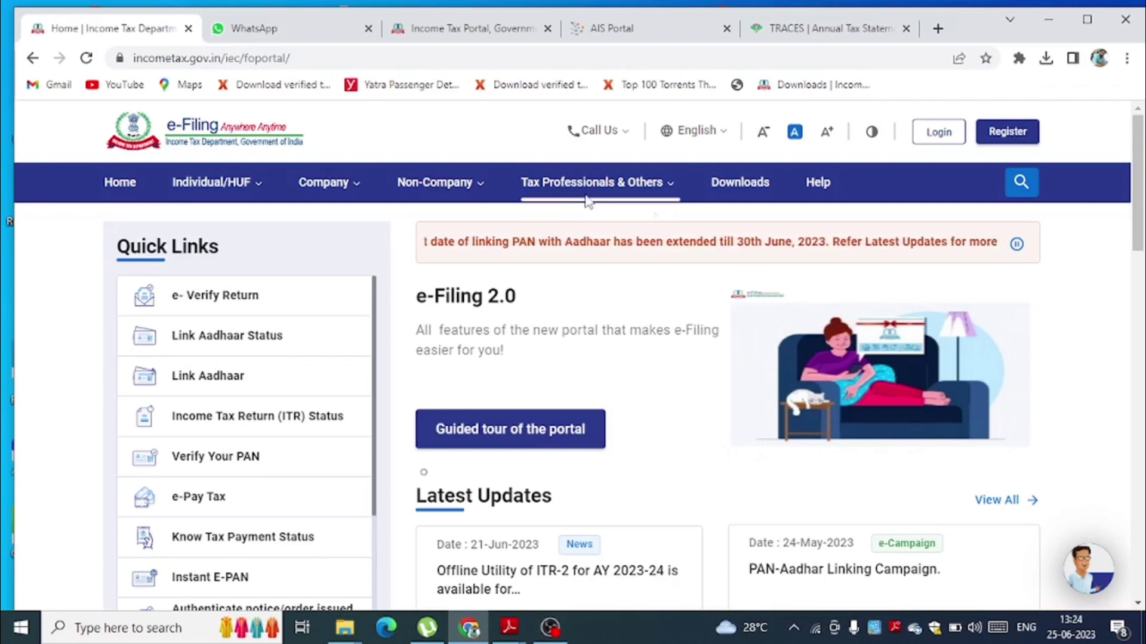
- Log in to the e-Filing account from the incometax.gov.in home page
left_click(940, 143)
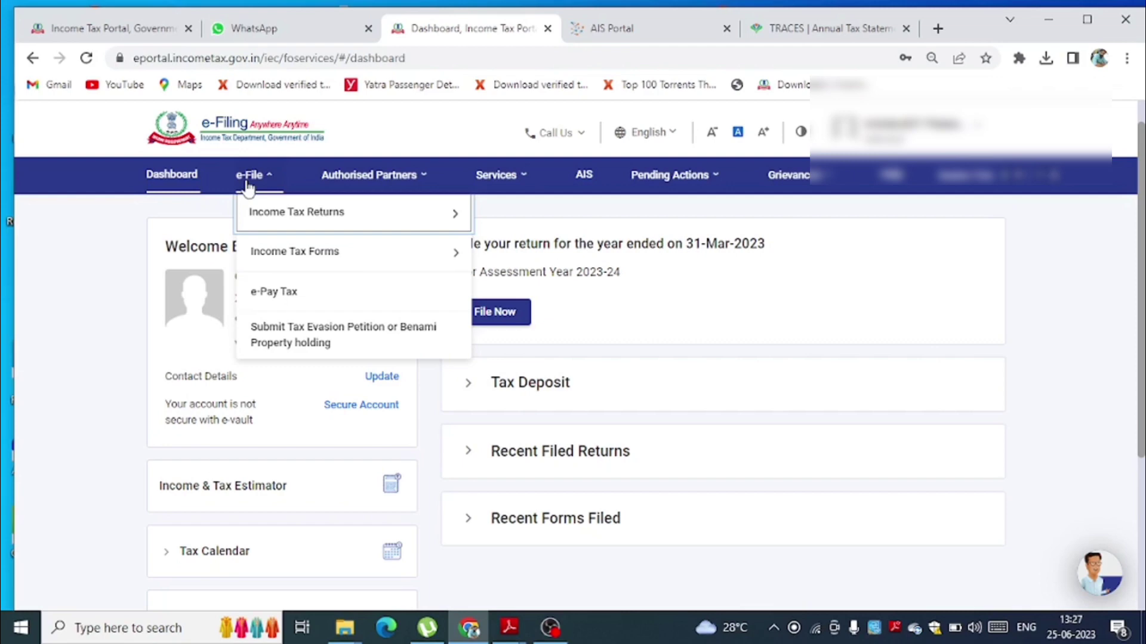
- Start a new online income tax return filing for assessment year 2023-24
mouse_move(269, 220)
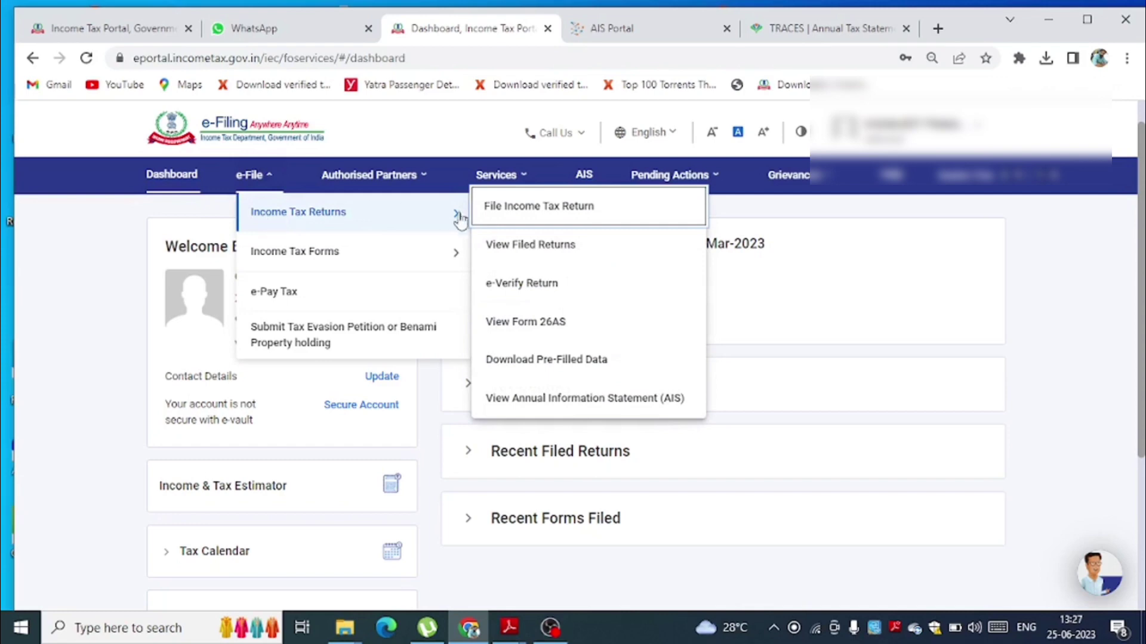
left_click(539, 218)
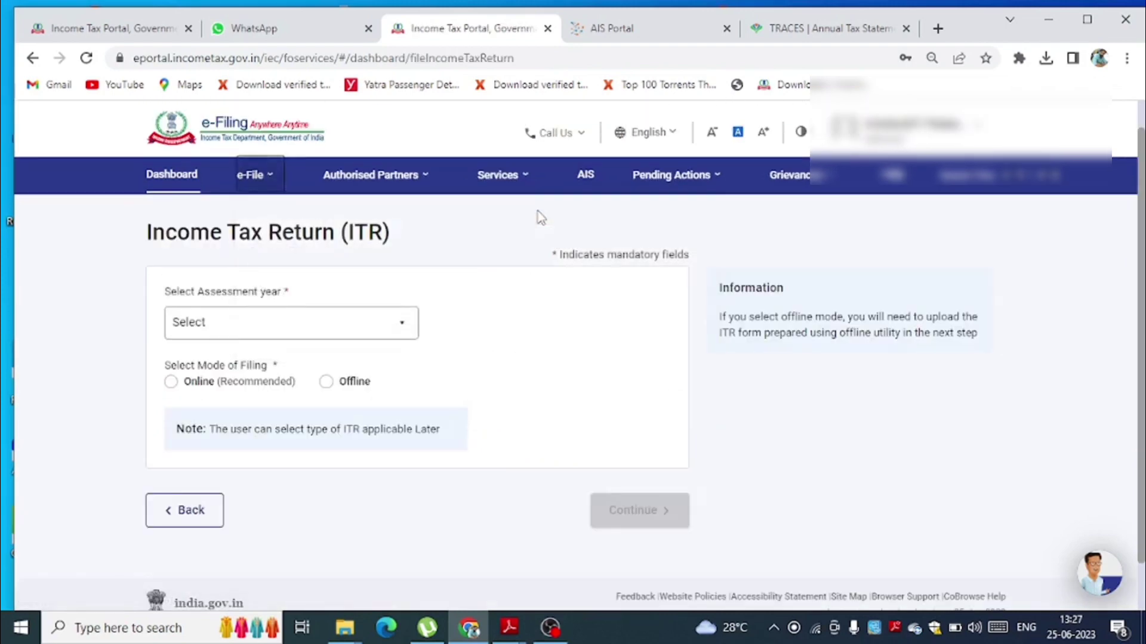
left_click(376, 338)
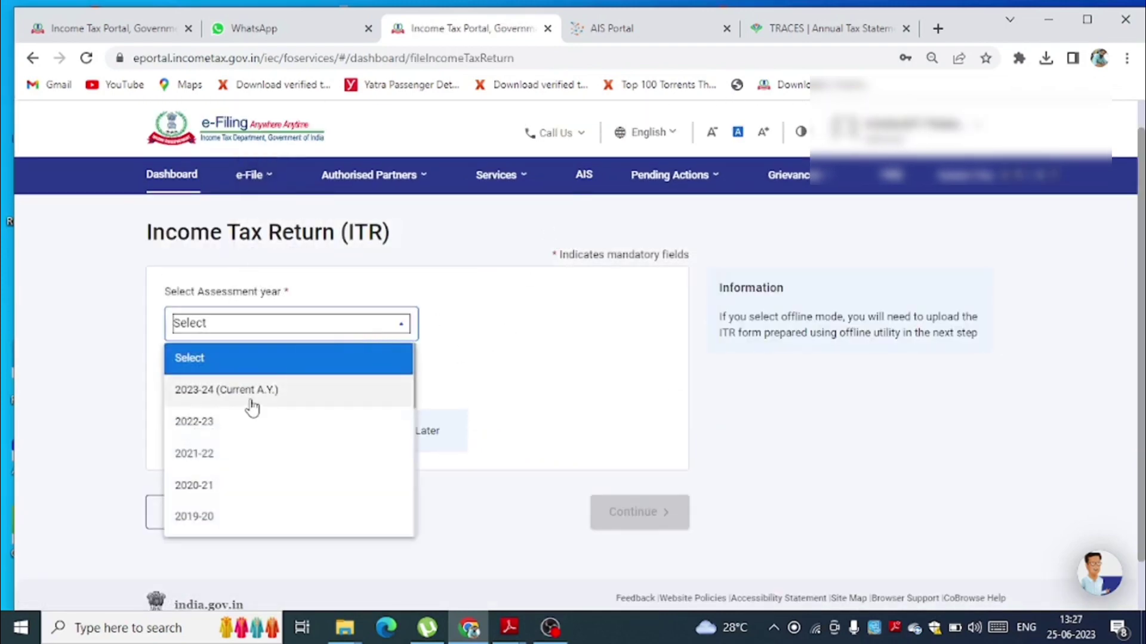
left_click(251, 399)
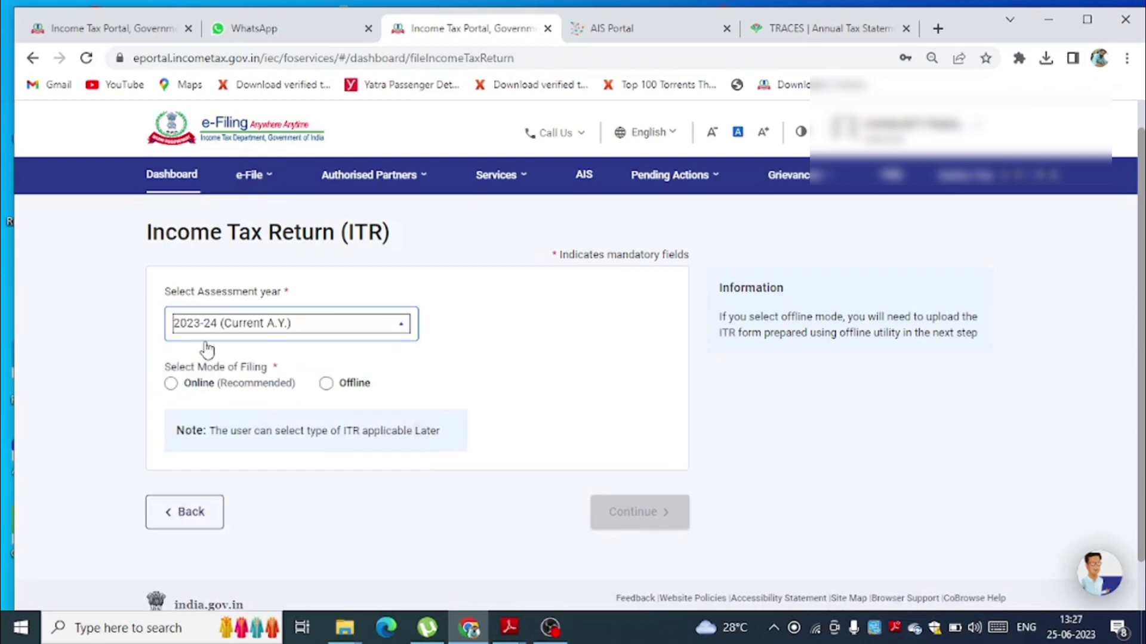
left_click(170, 382)
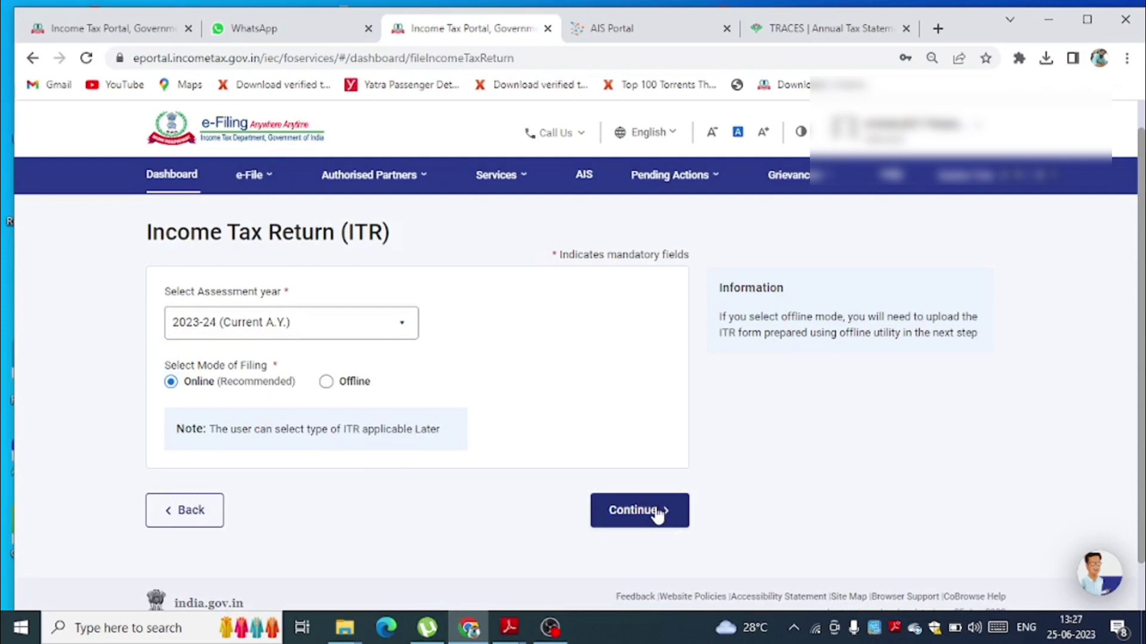
left_click(656, 513)
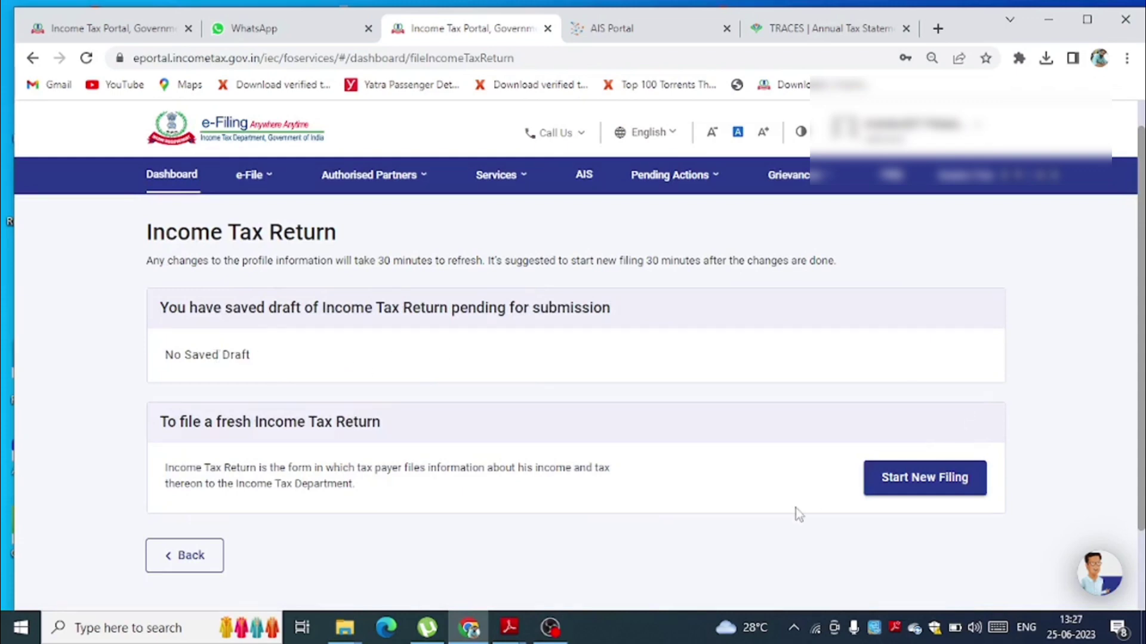
left_click(935, 488)
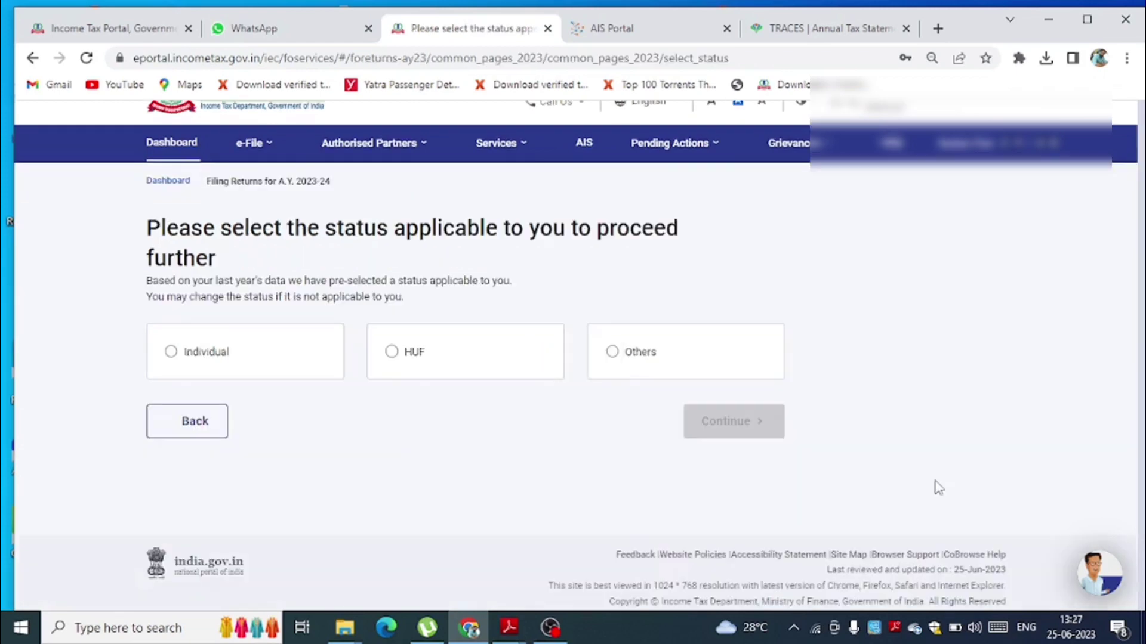
- Choose Individual status and ITR - 4 as the form, then proceed with ITR 4
left_click(171, 352)
left_click(708, 425)
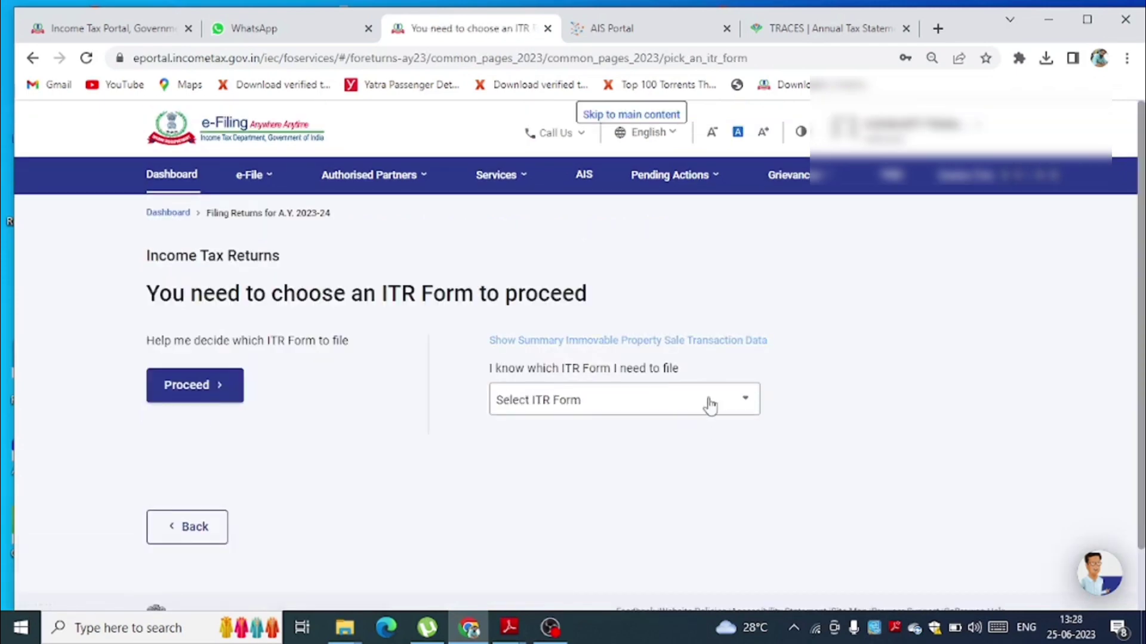
left_click(710, 406)
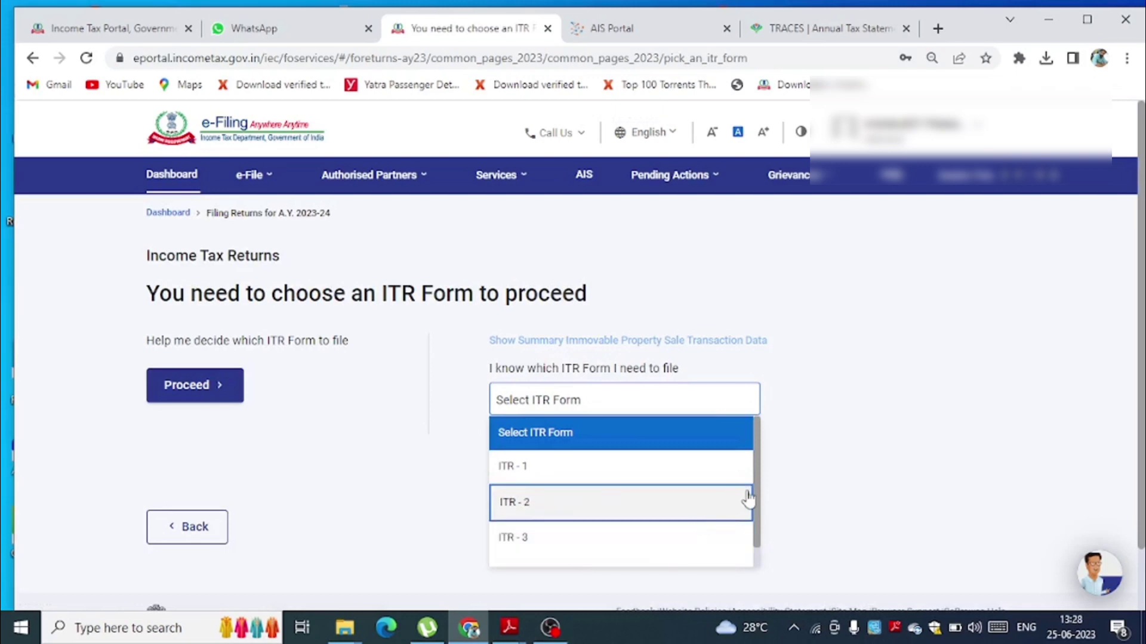
scroll(755, 507, "down", 1)
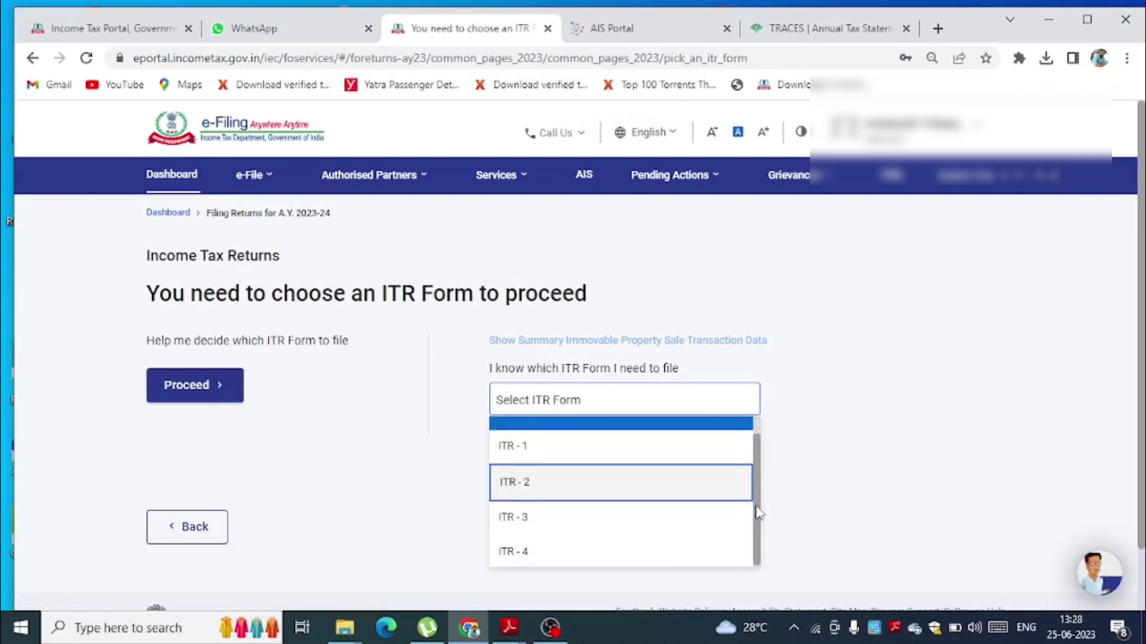
left_click(567, 552)
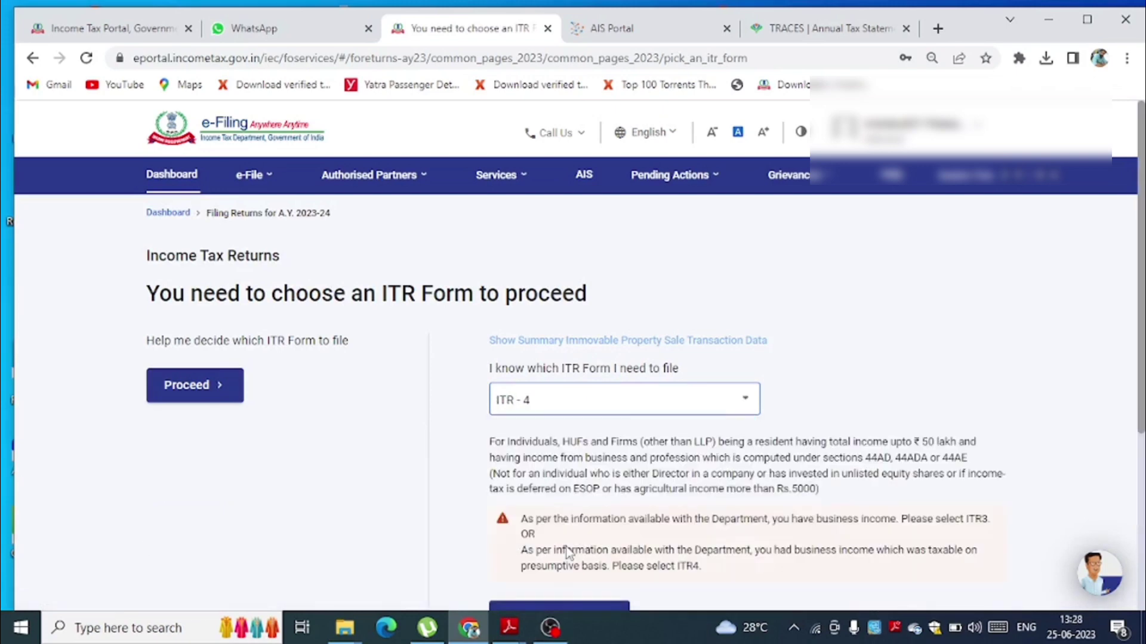
left_click_drag(1142, 337, 1142, 386)
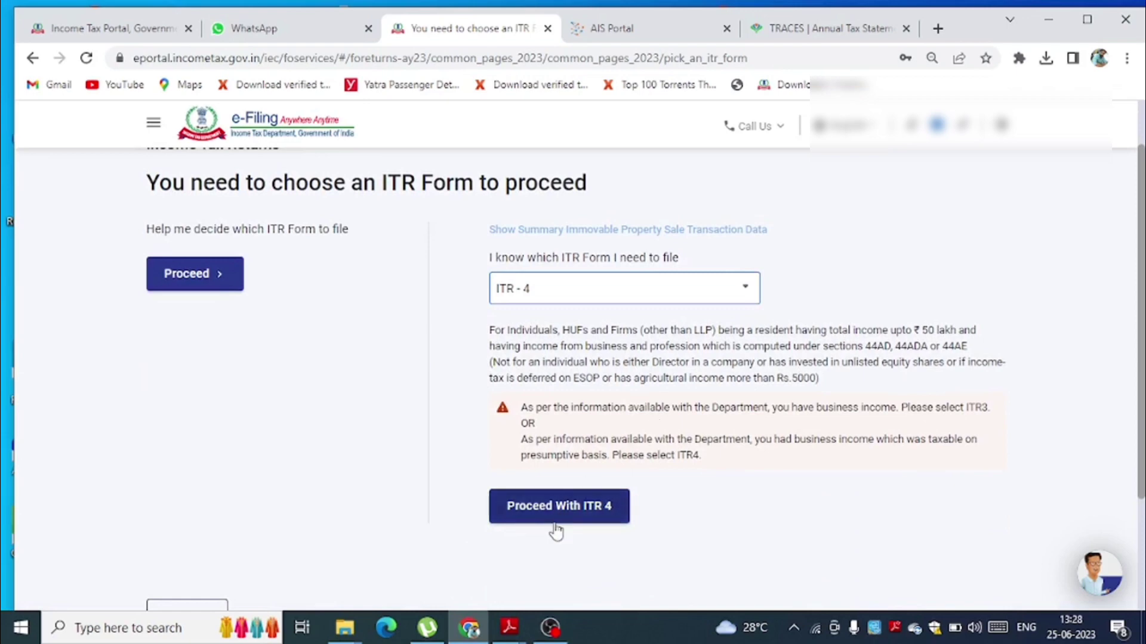
left_click(567, 512)
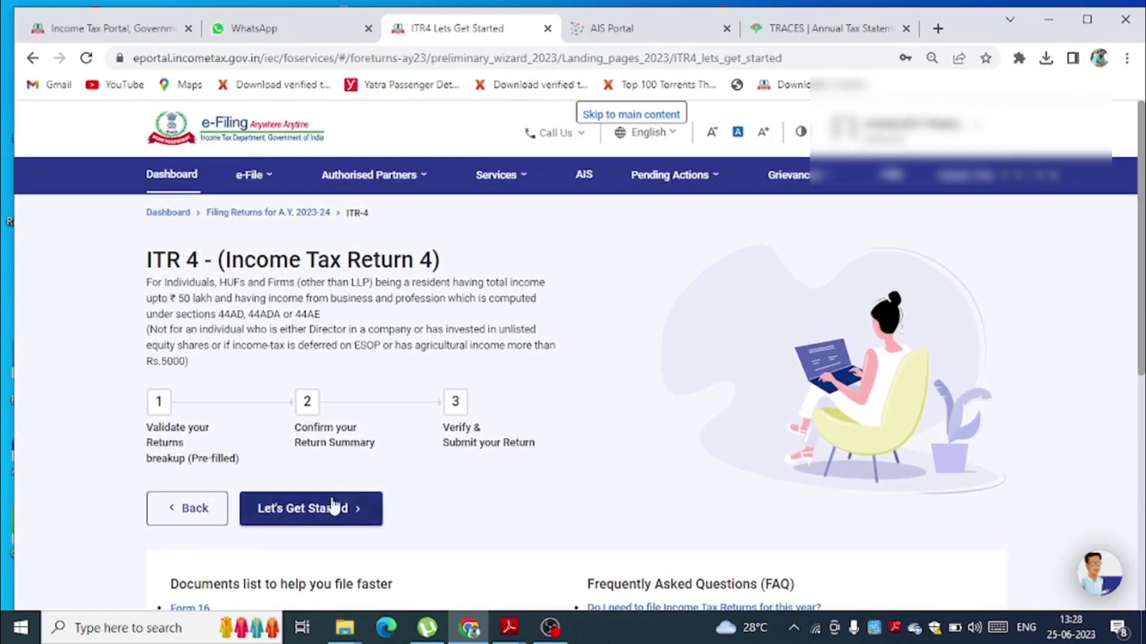
- Get started on the ITR-4 return to reach the filing-reason questions
left_click(319, 513)
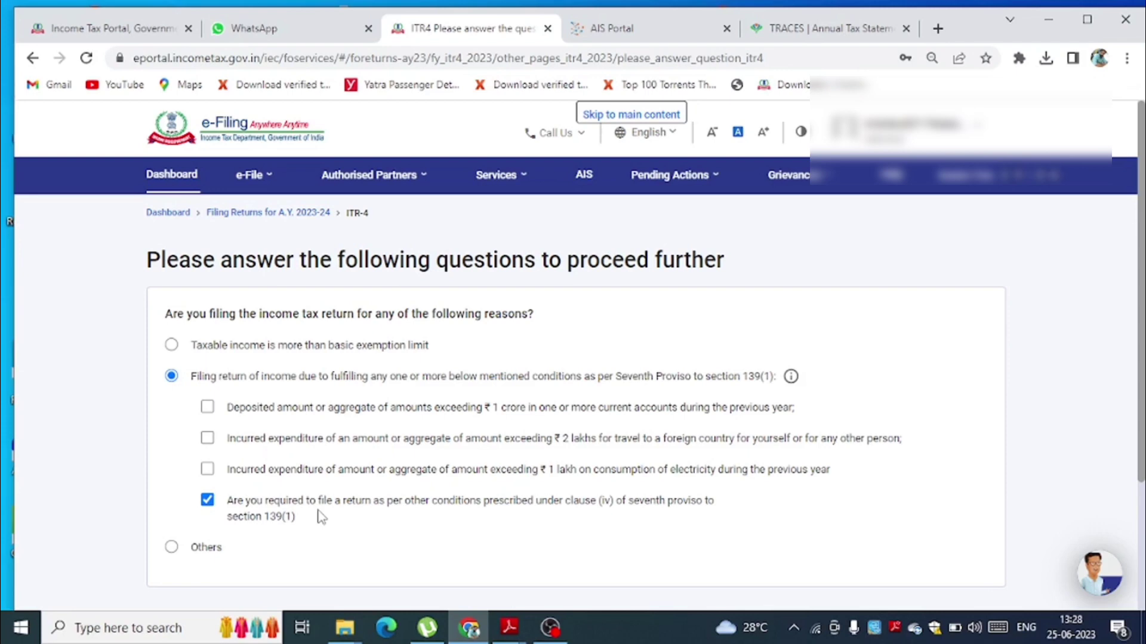
- Select 'Taxable income is more than basic exemption limit' as the reason for filing
left_click(171, 345)
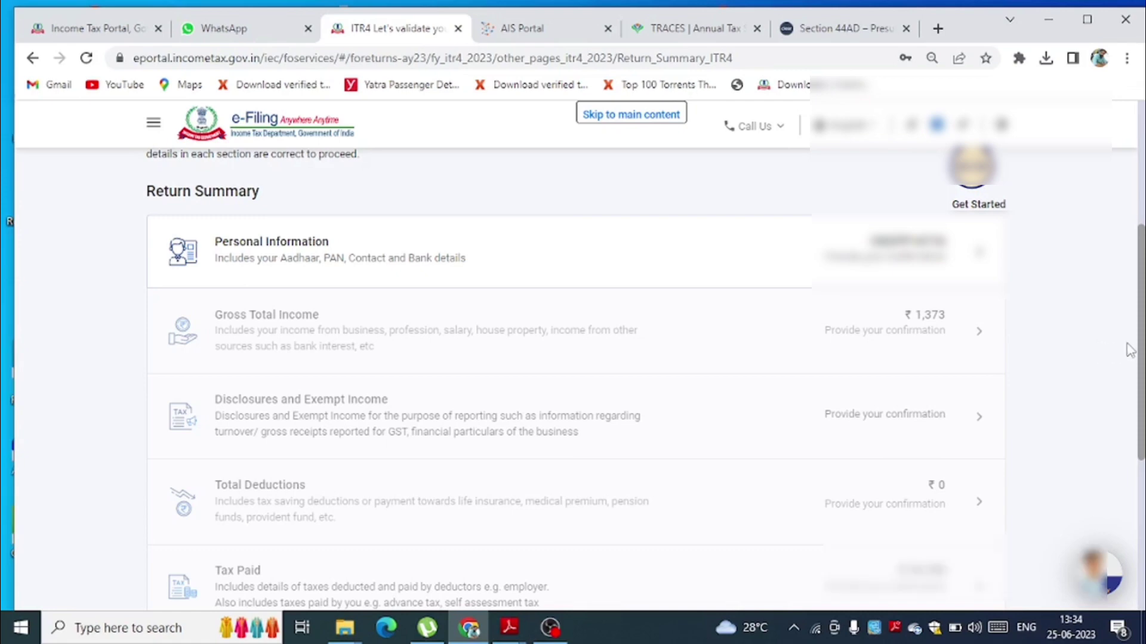
- View Form 26AS from the Income Tax Returns menu, confirming the TRACES redirect disclaimer
scroll(1128, 350, "up", 5)
left_click(249, 174)
mouse_move(266, 213)
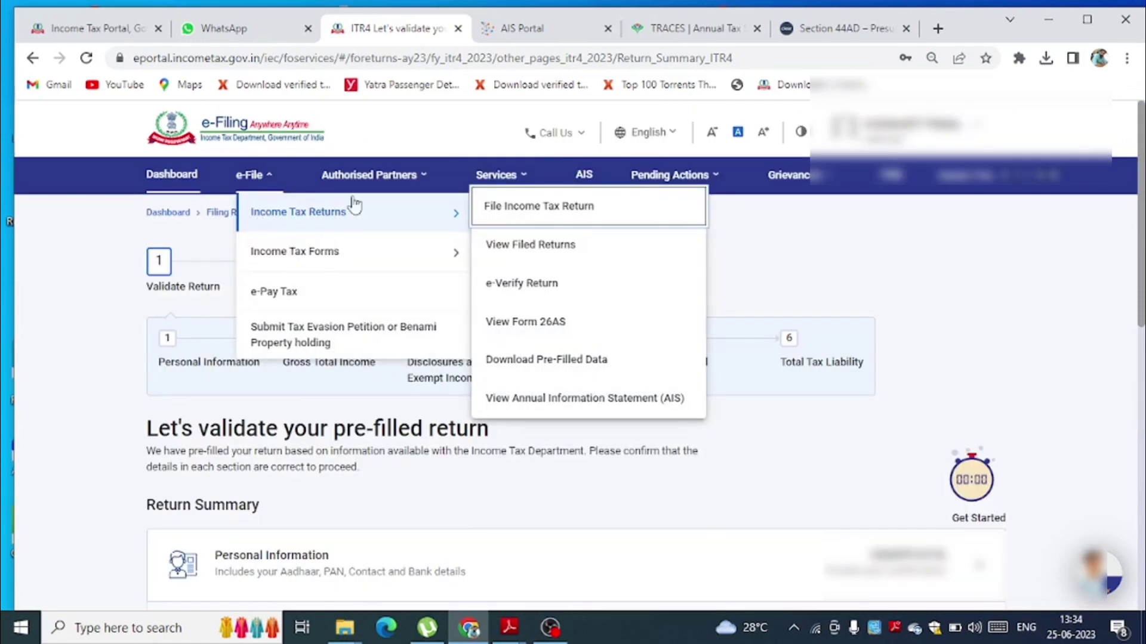
left_click(555, 325)
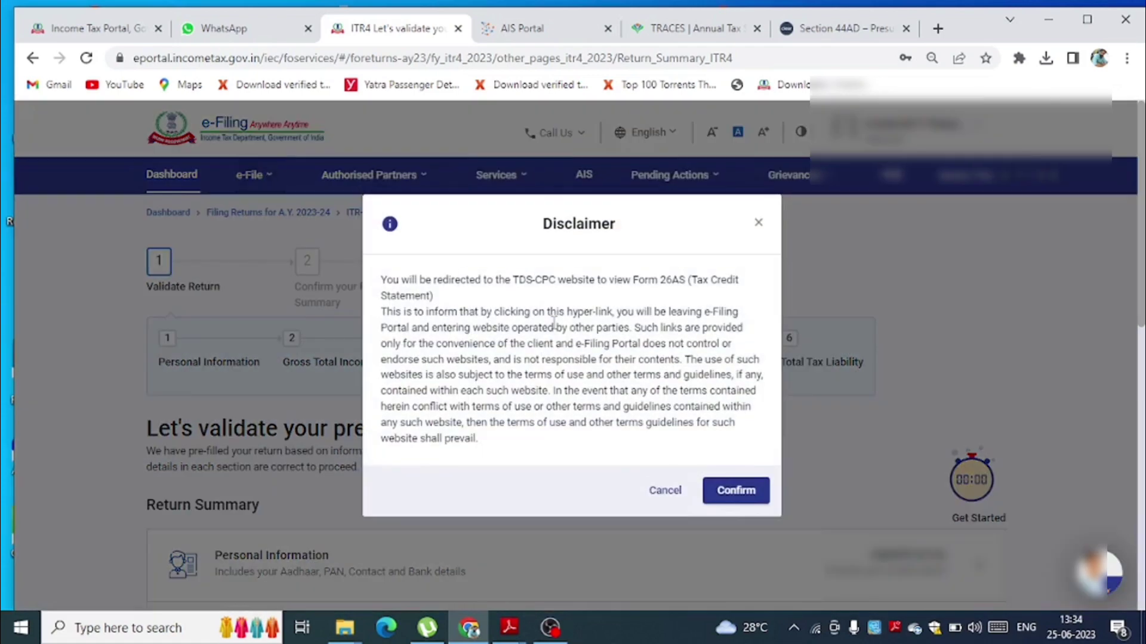
left_click(733, 492)
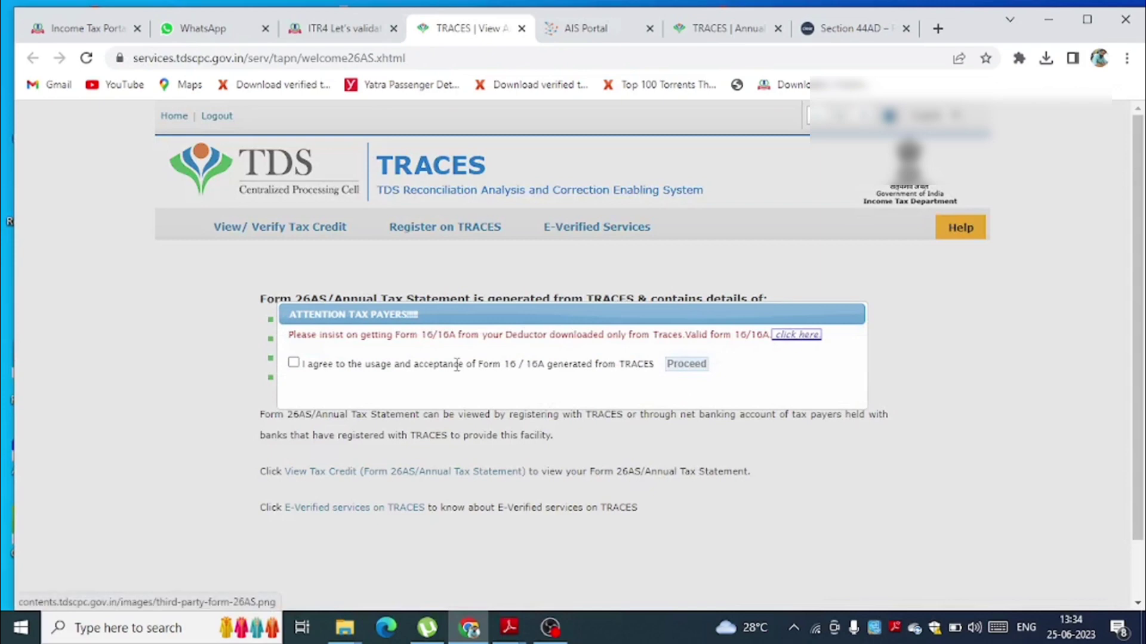
- Accept the TRACES usage terms and go to the View Tax Credit page
left_click(293, 363)
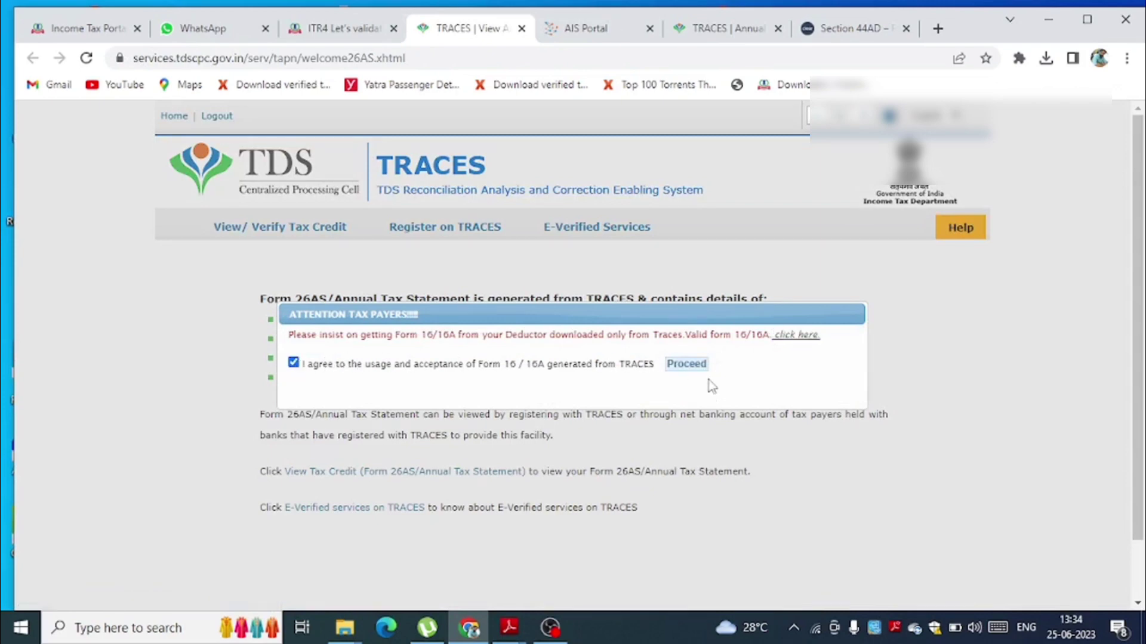
left_click(690, 366)
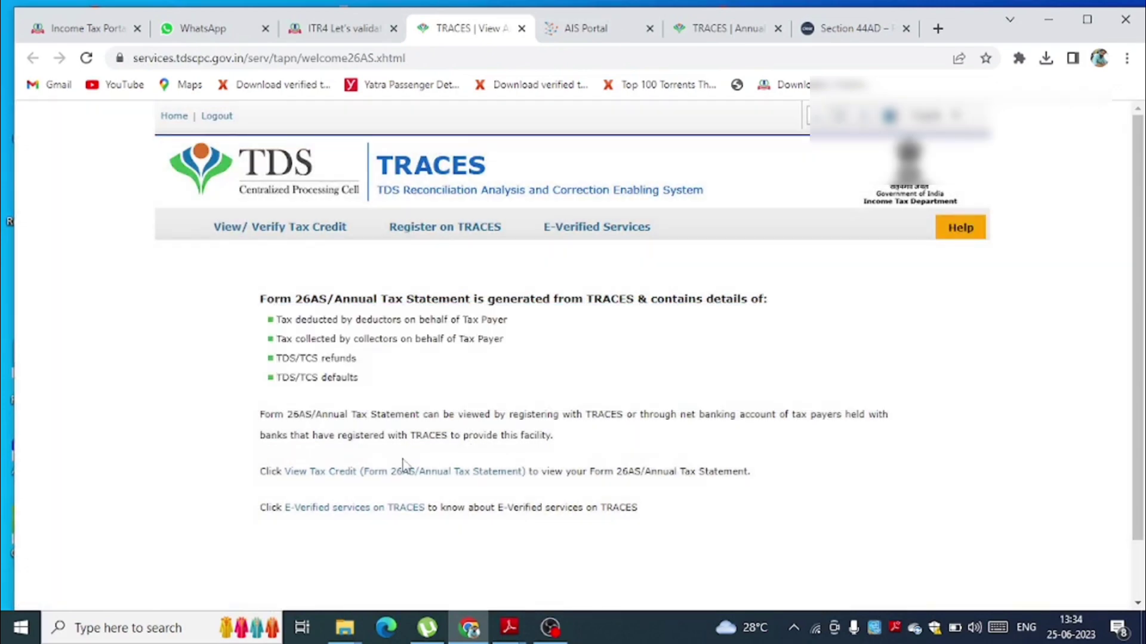
left_click(367, 472)
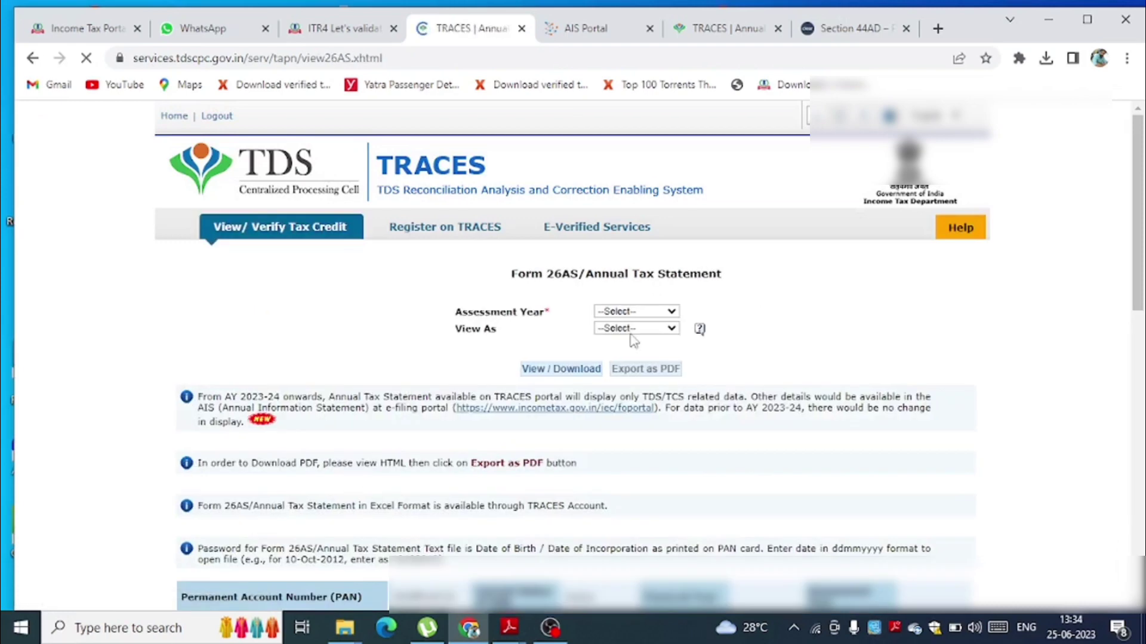
- Display Form 26AS for assessment year 2023-24 as HTML, then return to the ITR-4 tab
left_click(637, 312)
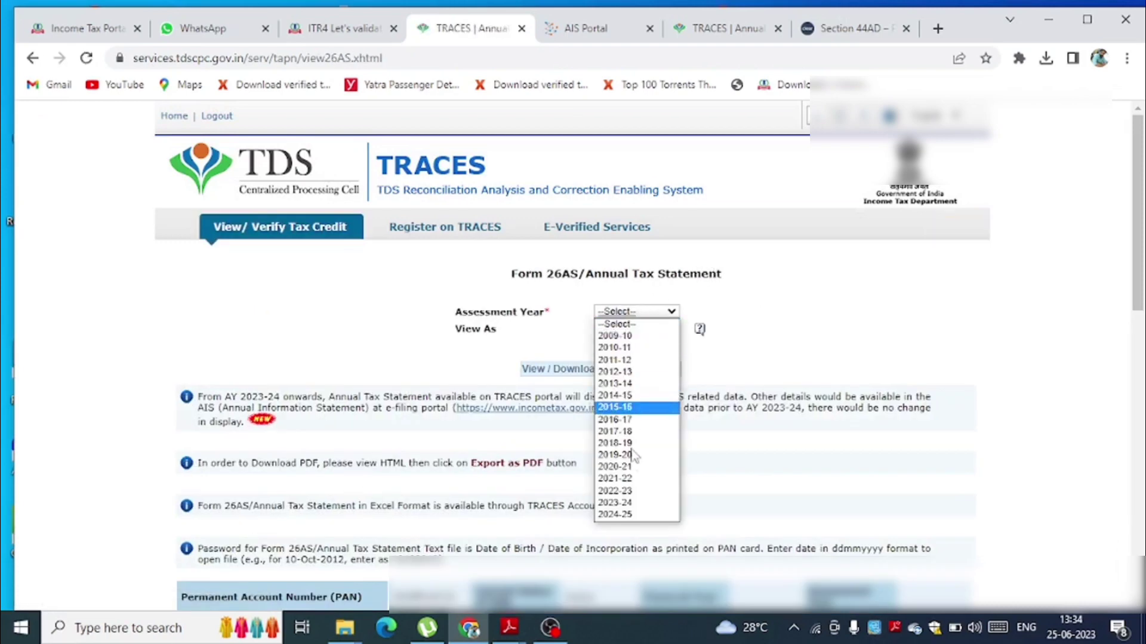
left_click(620, 505)
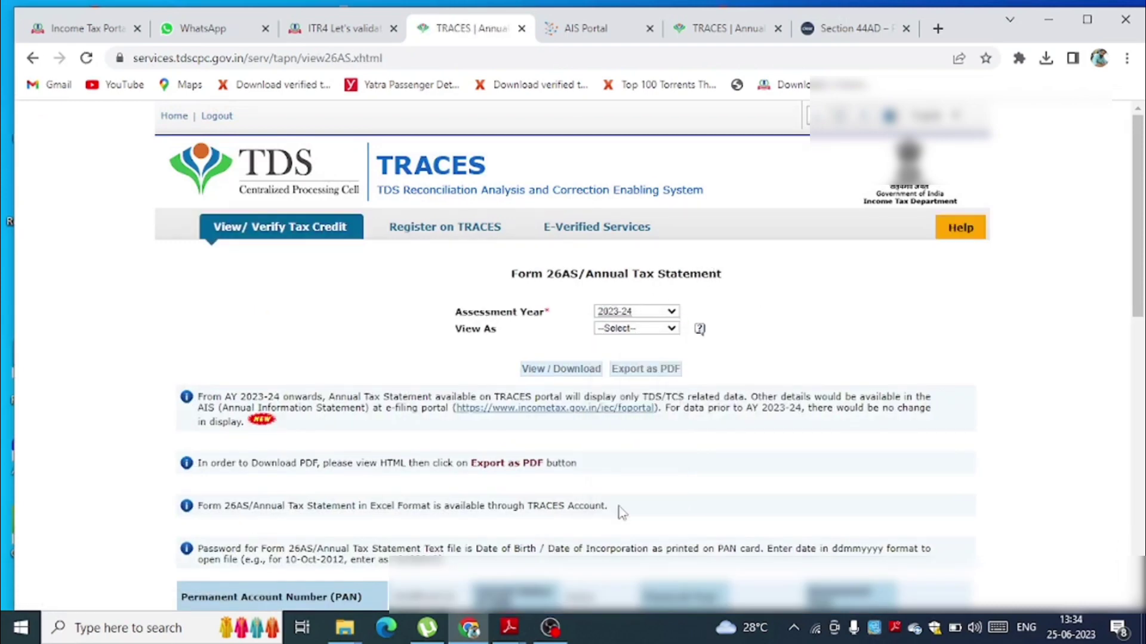
left_click(643, 330)
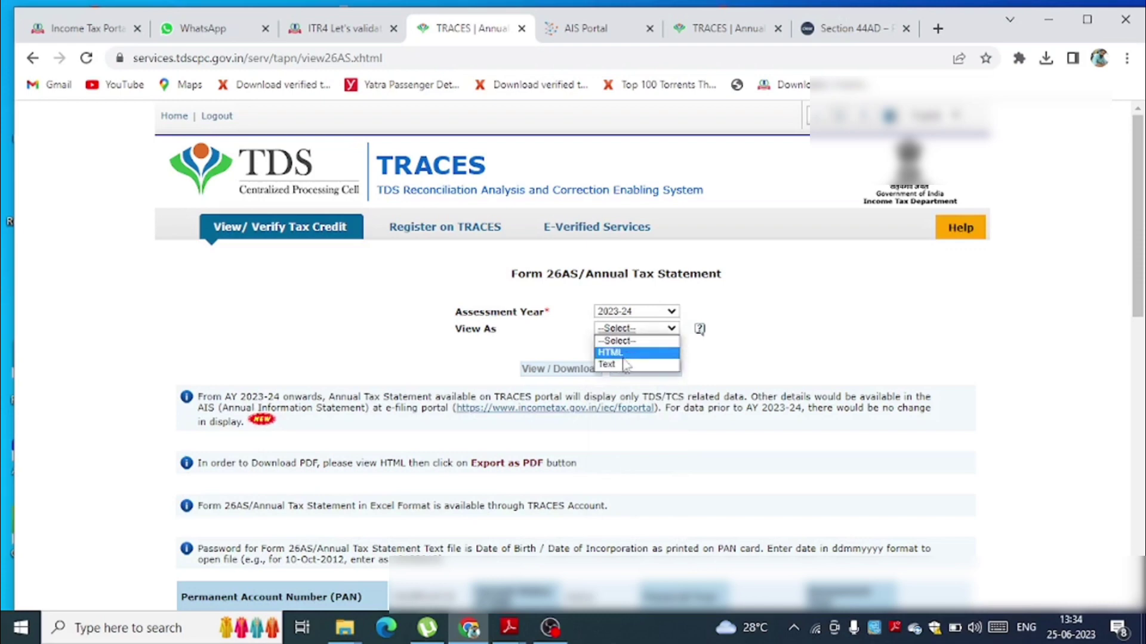
left_click(624, 353)
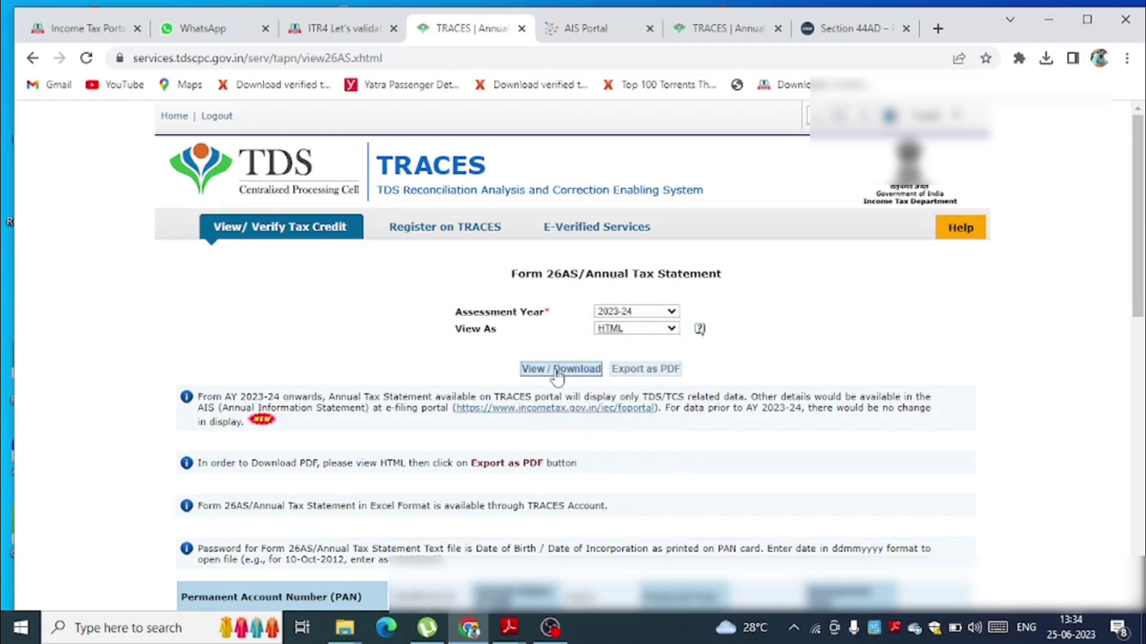
left_click(556, 371)
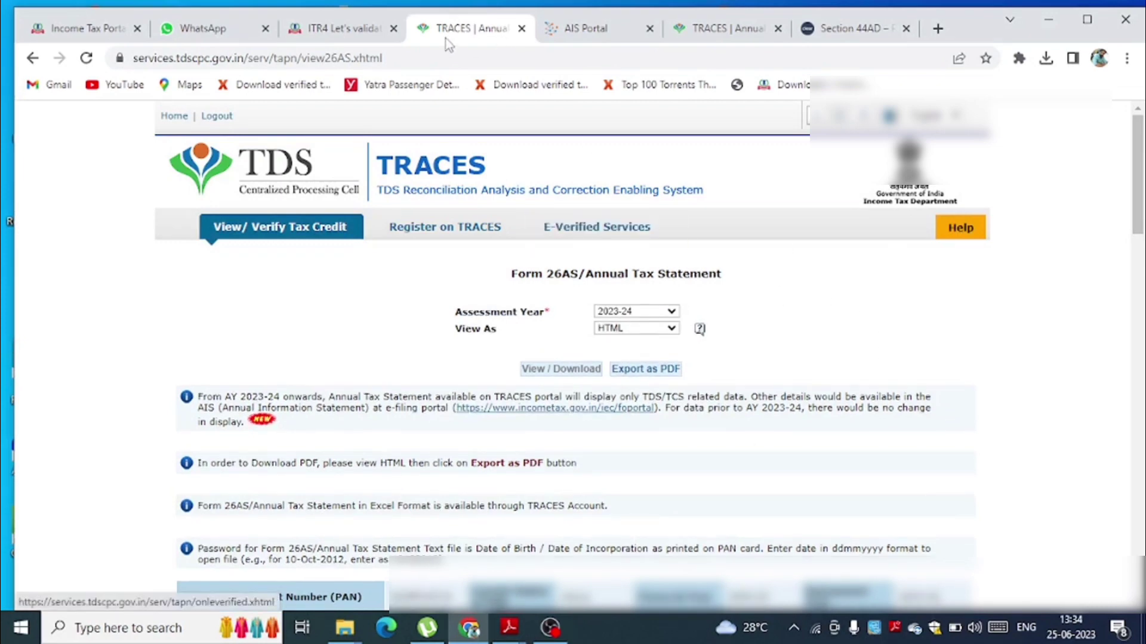
left_click(345, 23)
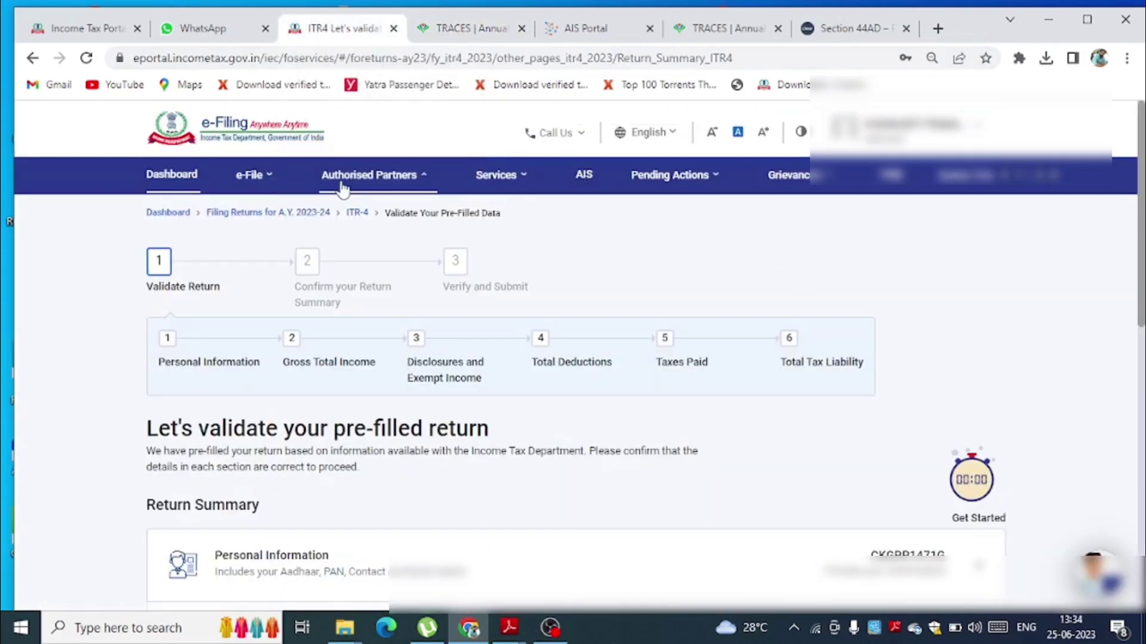
- Open the Annual Information Statement (AIS) and proceed to the Compliance Portal
mouse_move(568, 194)
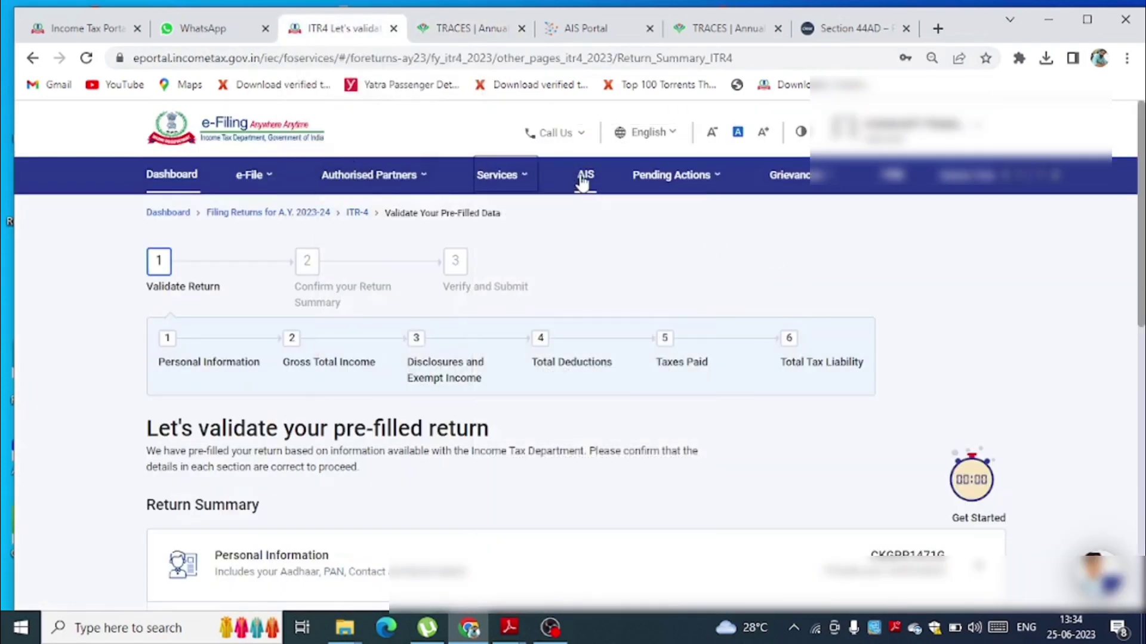
left_click(582, 175)
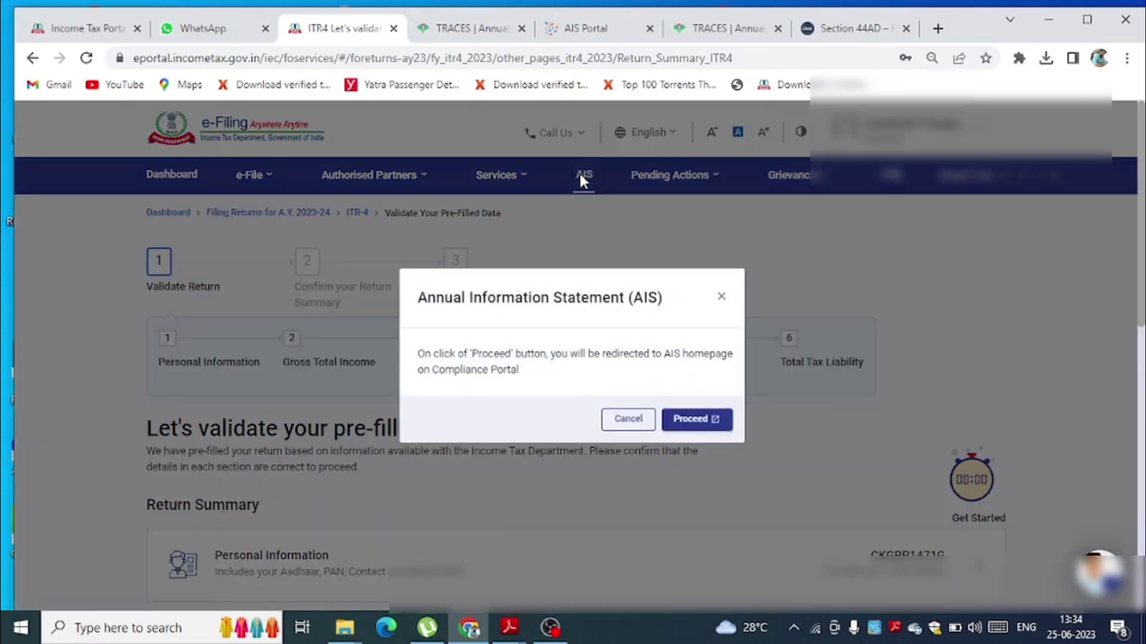
left_click(698, 420)
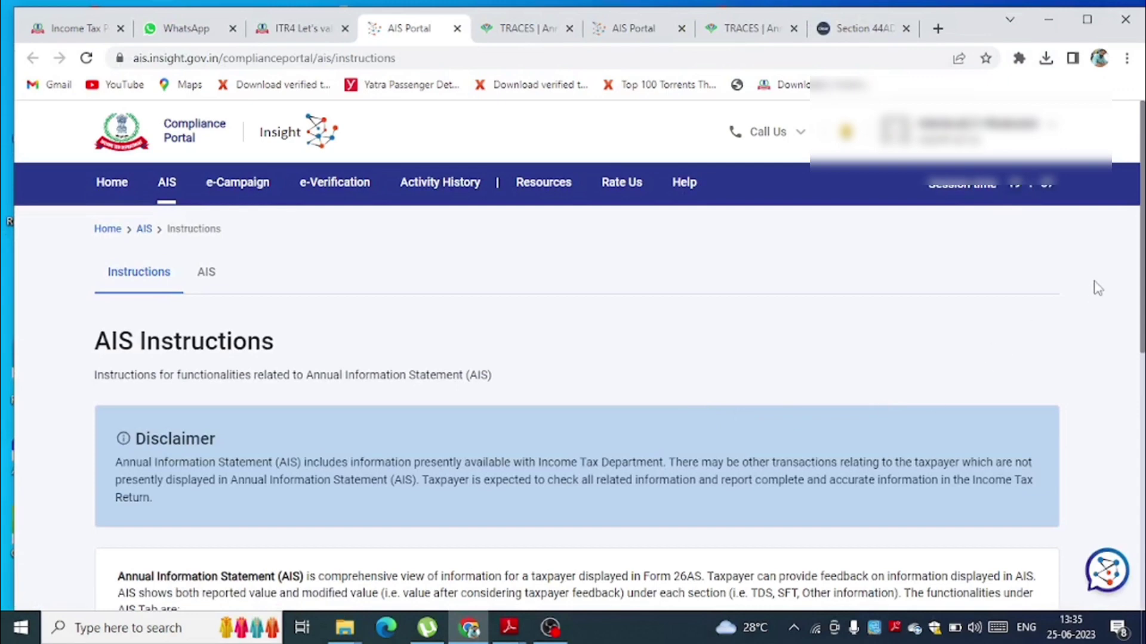
- On the AIS tab, keep F.Y. 2022-23 and download the Annual Information Statement as PDF
scroll(1134, 250, "down", 5)
scroll(1122, 239, "up", 5)
left_click(207, 274)
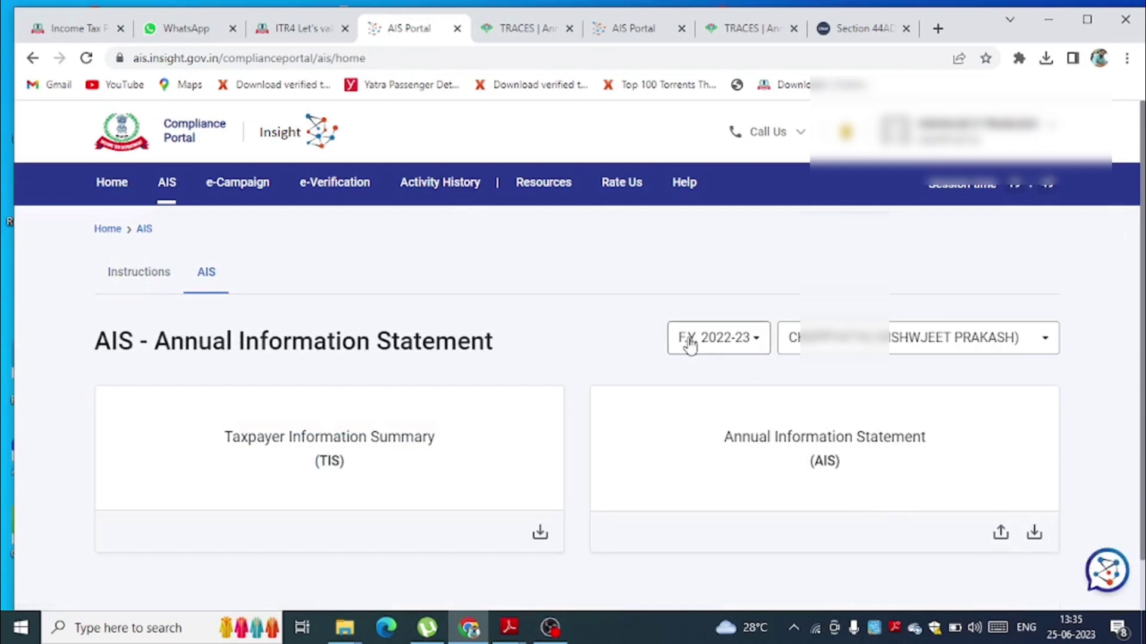
left_click(734, 345)
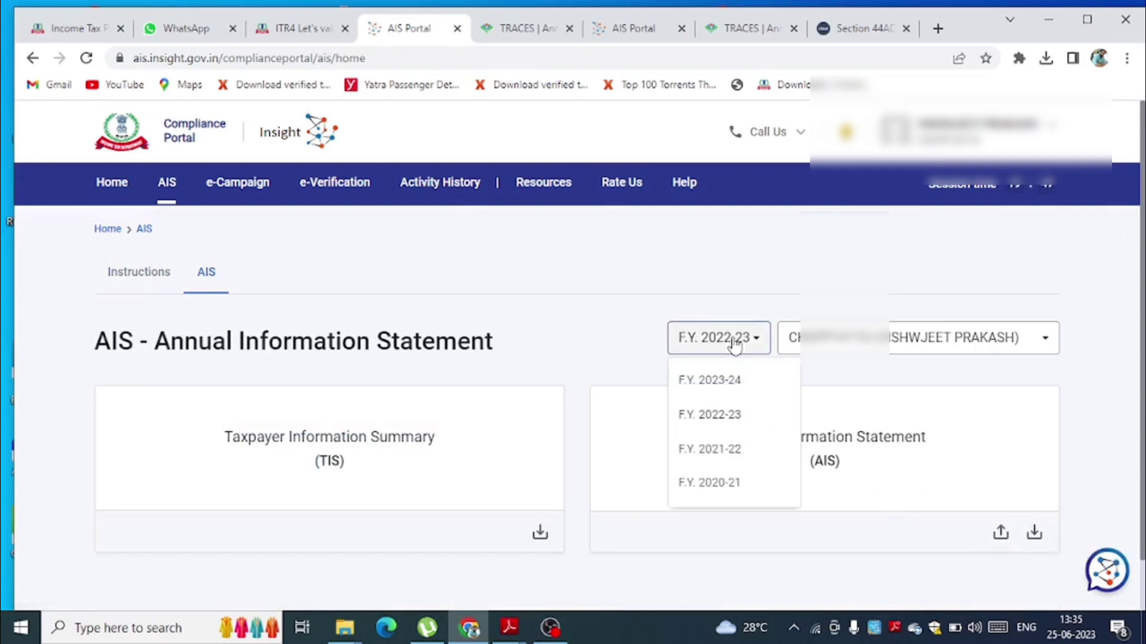
left_click(734, 345)
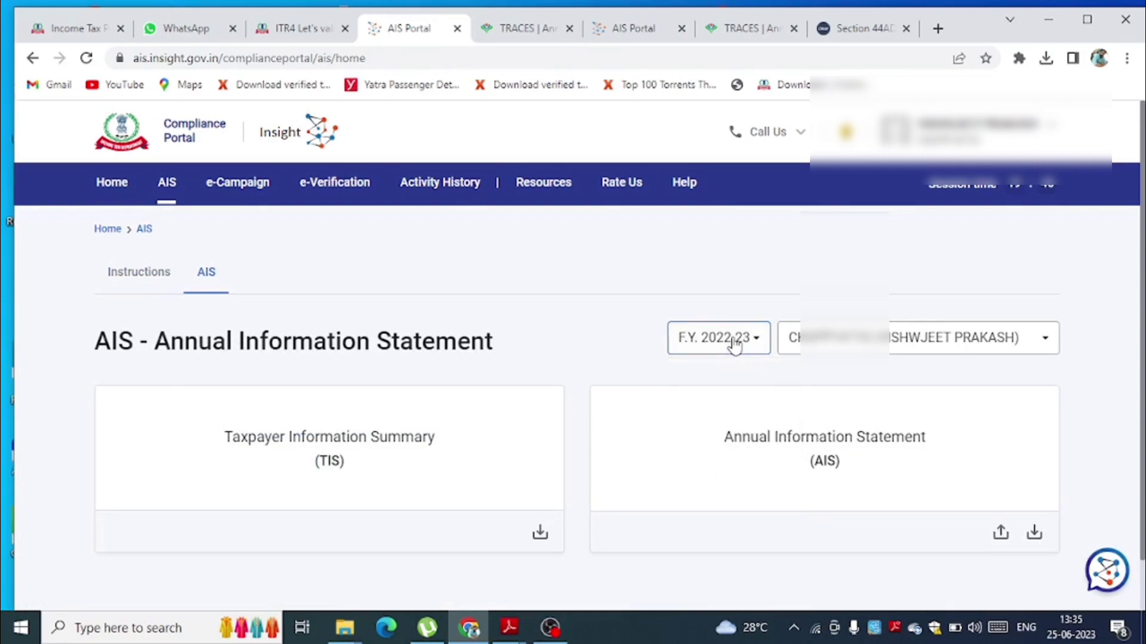
left_click(1034, 533)
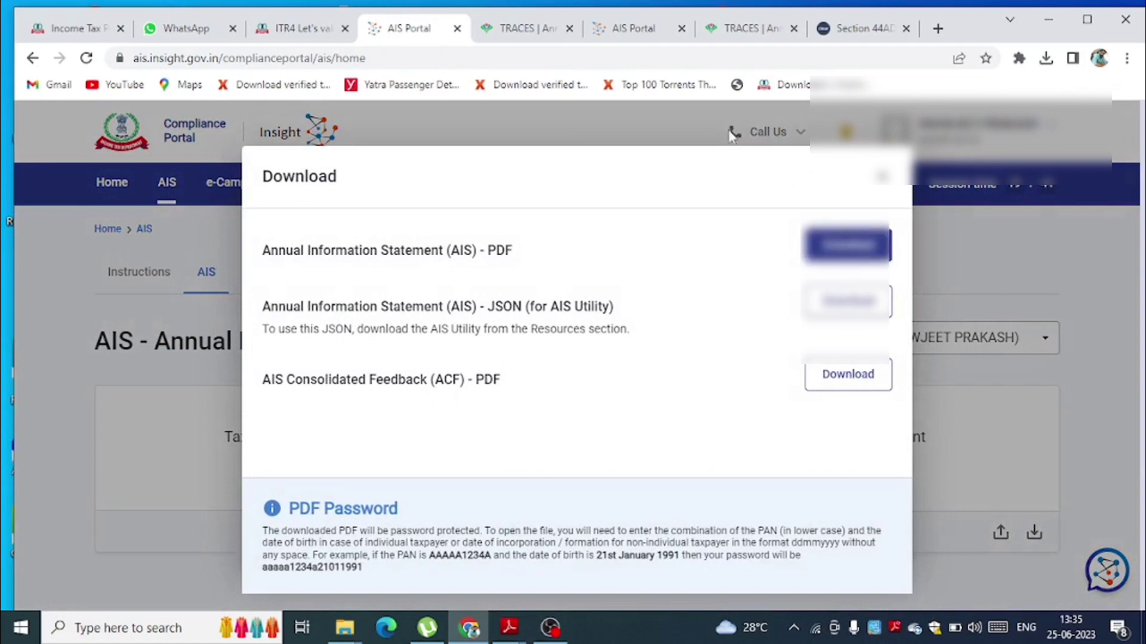
left_click(836, 246)
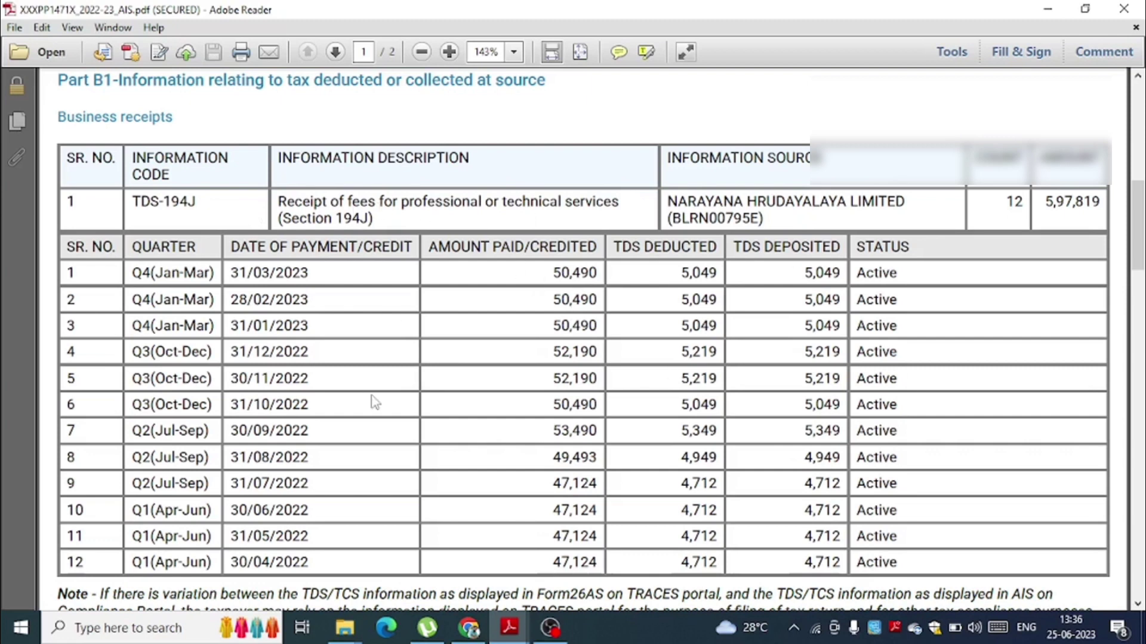
- Scroll the AIS PDF's Part B1 TDS-194J receipts table to the end of page 1
scroll(382, 403, "down", 15)
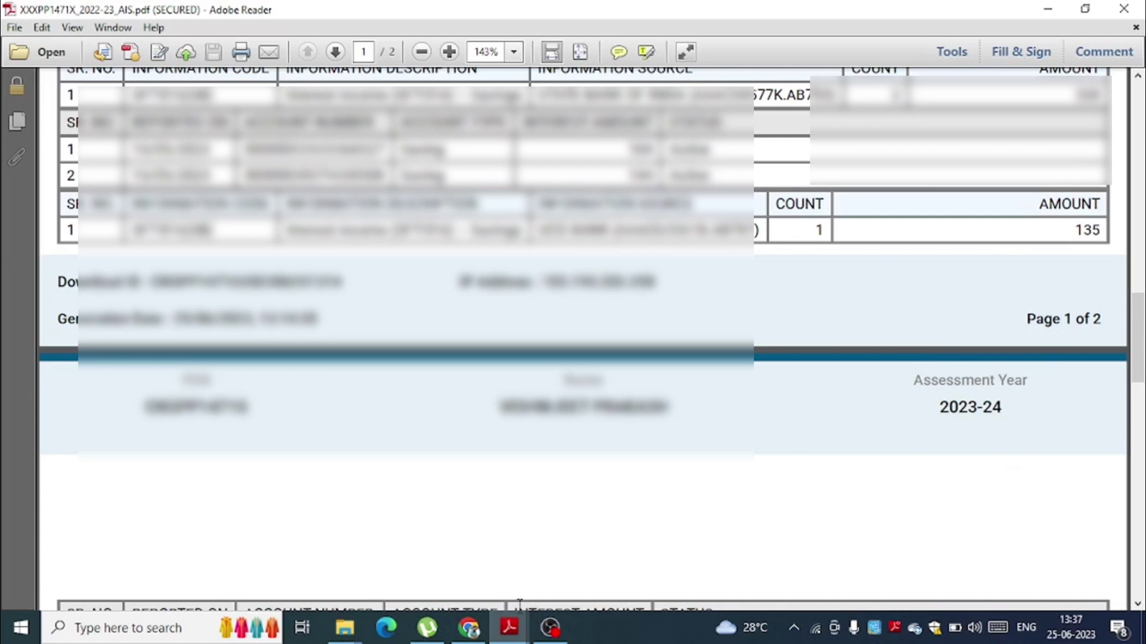
- Leave the AIS PDF and return to the ITR-4 Return Summary showing Tax Paid of ₹59,780
mouse_move(474, 633)
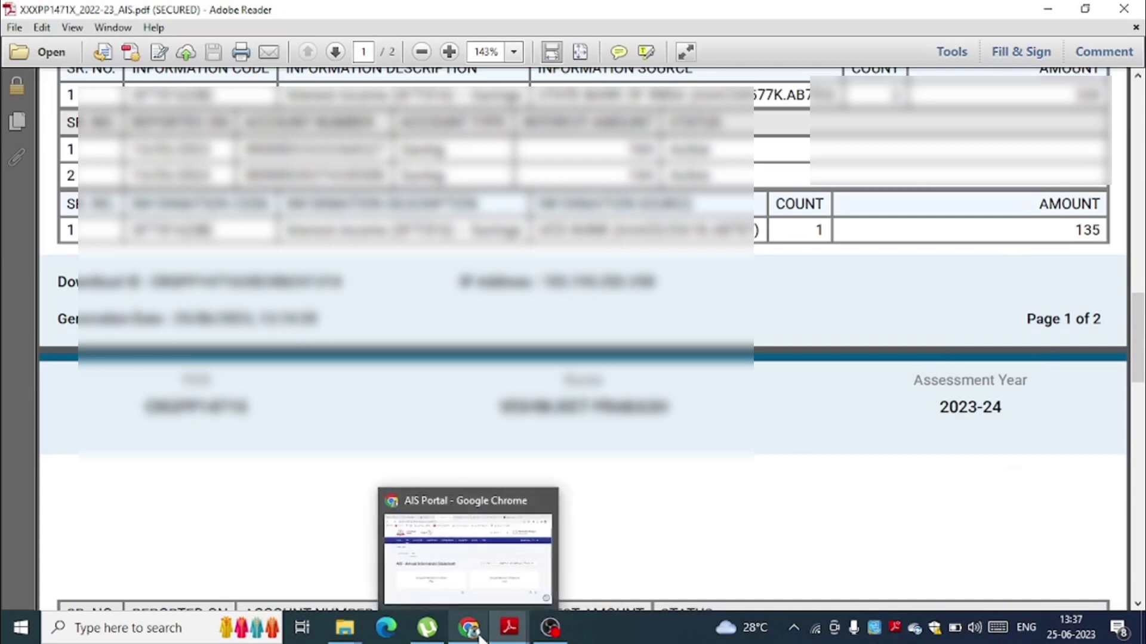
left_click(488, 525)
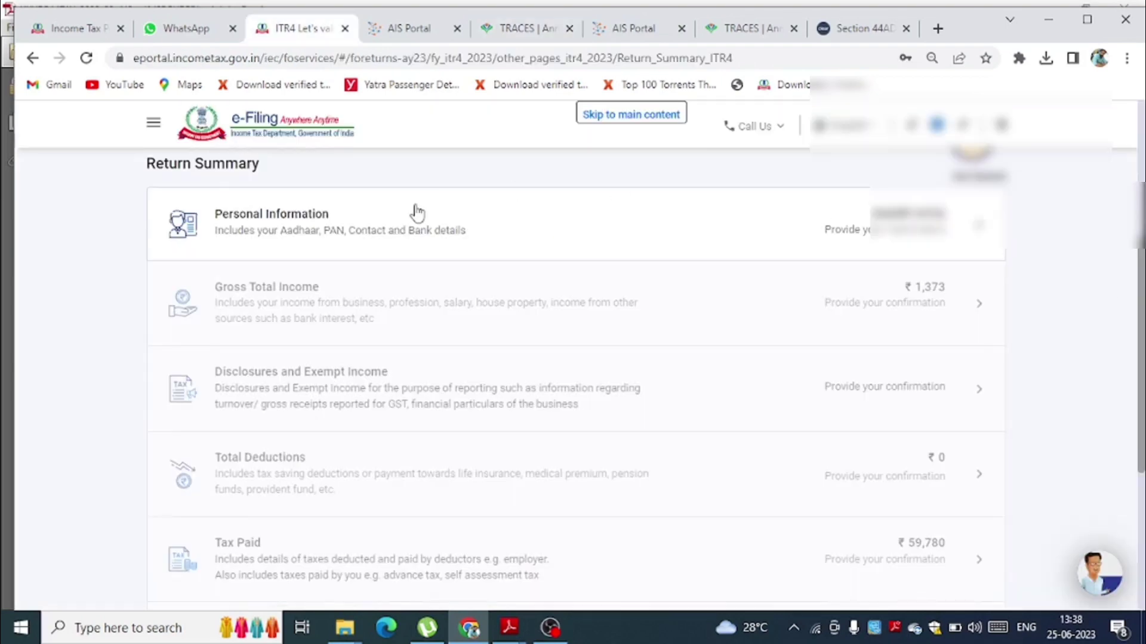
- In ITR-4 Personal Information, set Nature of Employment to Others and scroll to the tax-regime questions
left_click(312, 257)
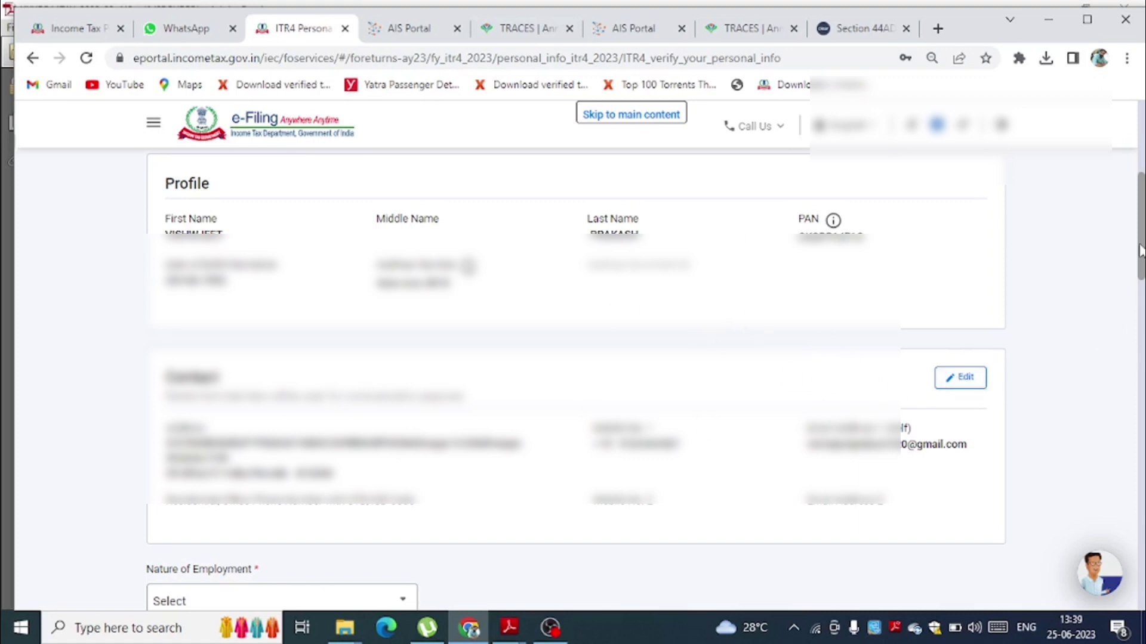
left_click_drag(1141, 251, 1141, 335)
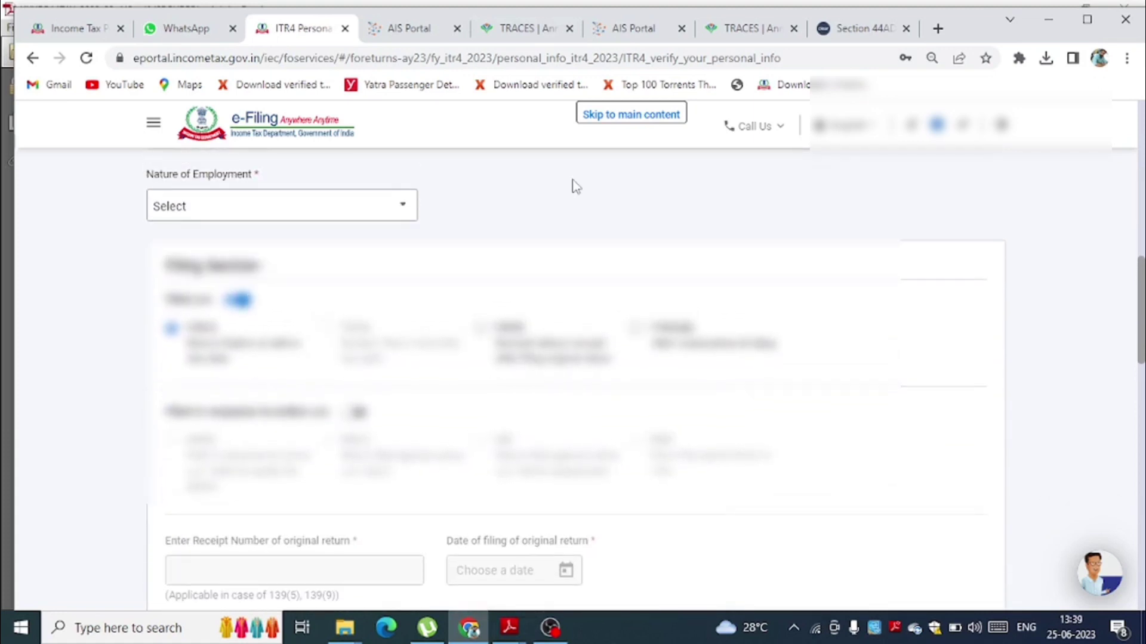
left_click(289, 207)
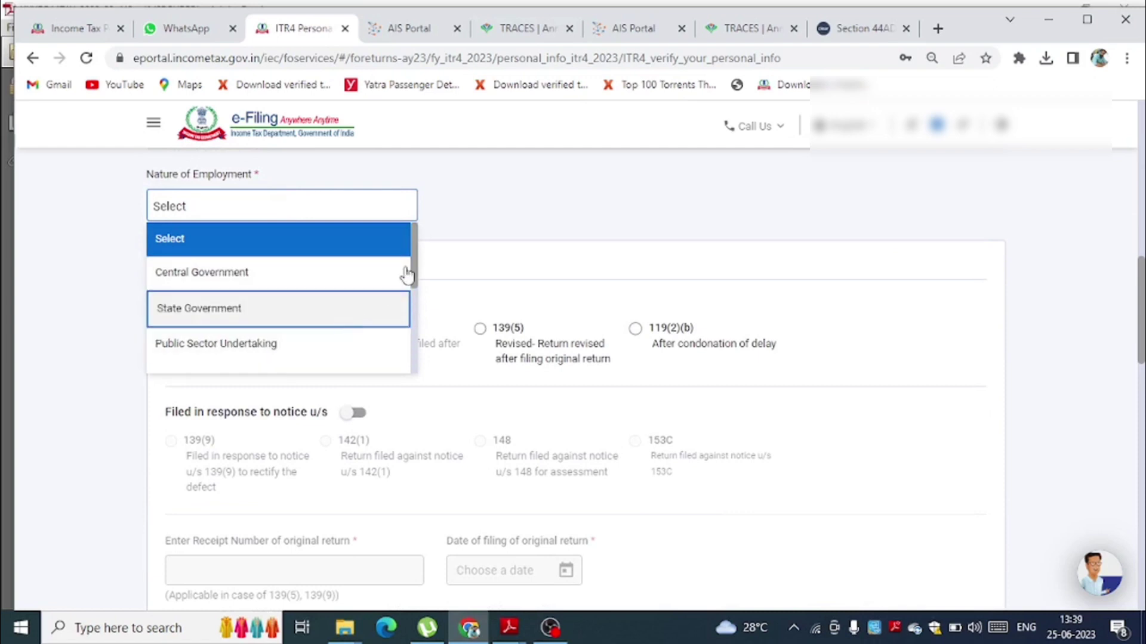
left_click_drag(416, 271, 423, 363)
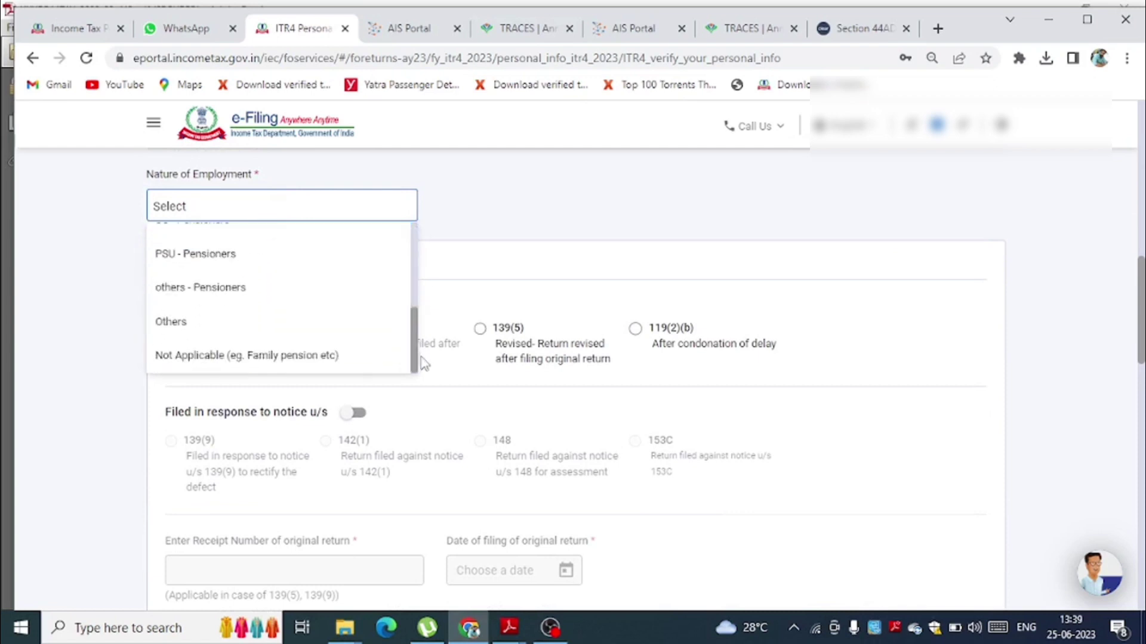
left_click(254, 334)
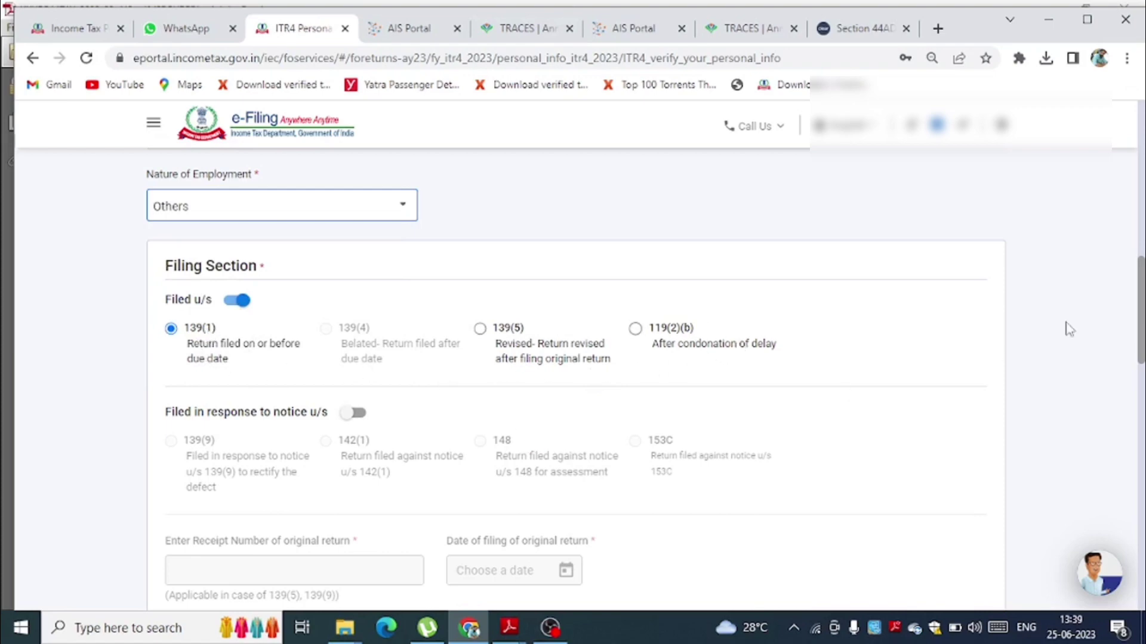
scroll(1109, 293, "down", 2)
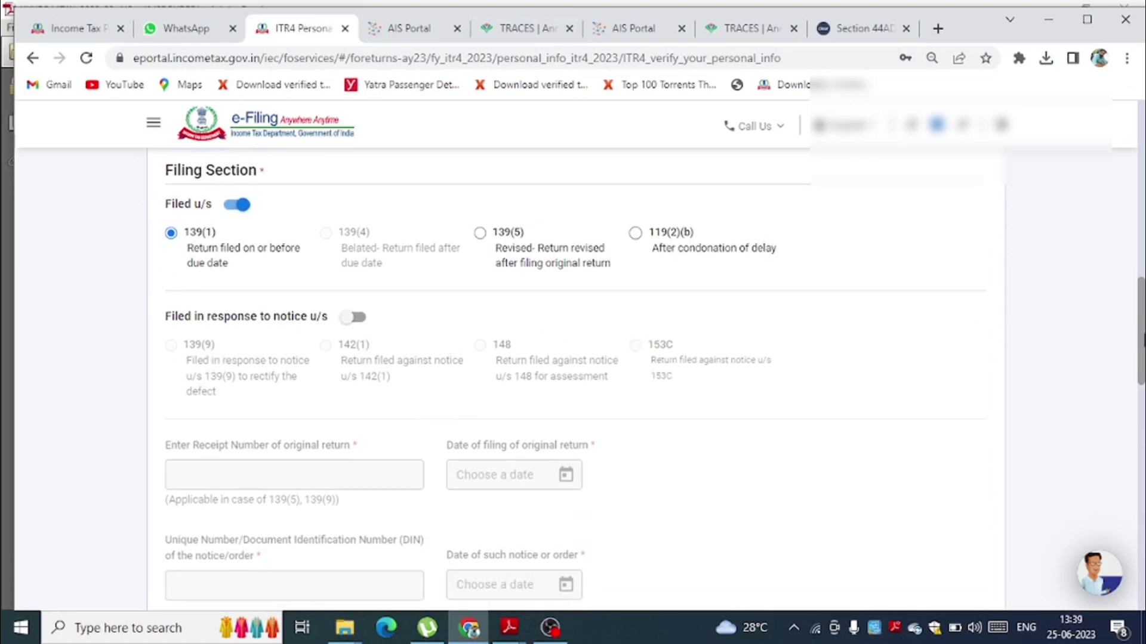
left_click_drag(1142, 341, 1135, 445)
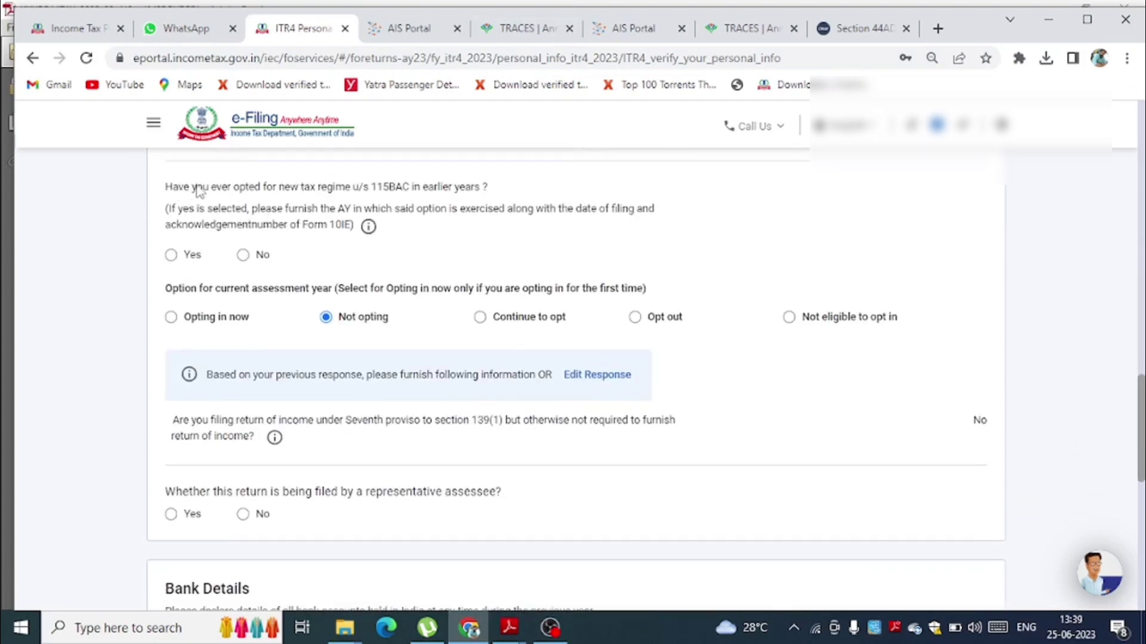
- Answer No to earlier 115BAC opt-in, choose Not opting, and No for representative assessee
left_click(243, 255)
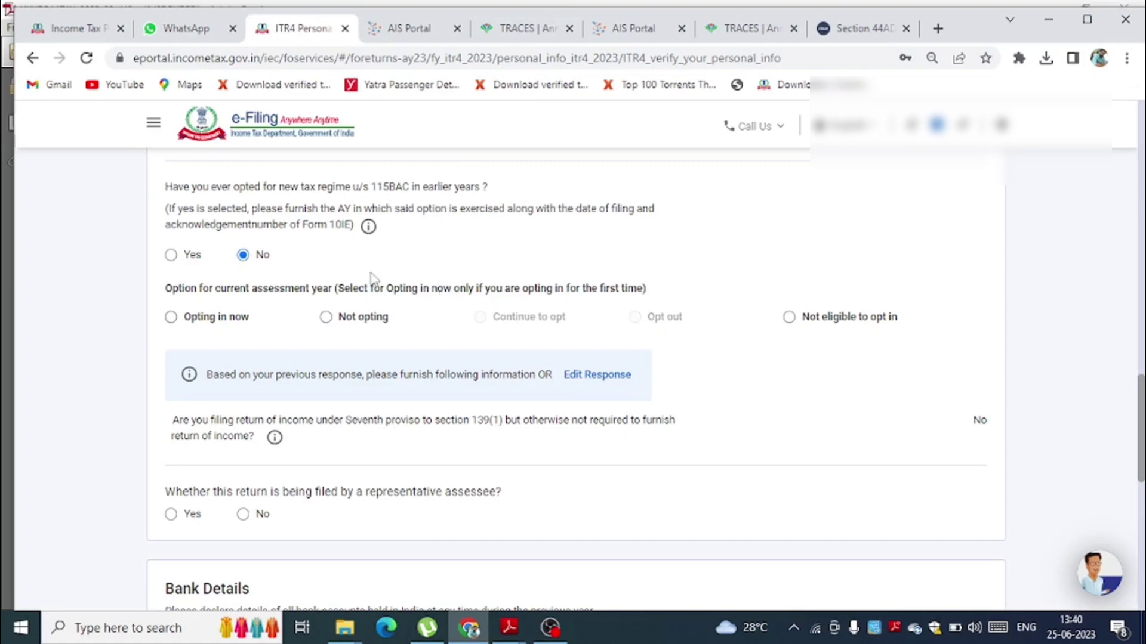
left_click(326, 317)
left_click_drag(1142, 420, 1141, 467)
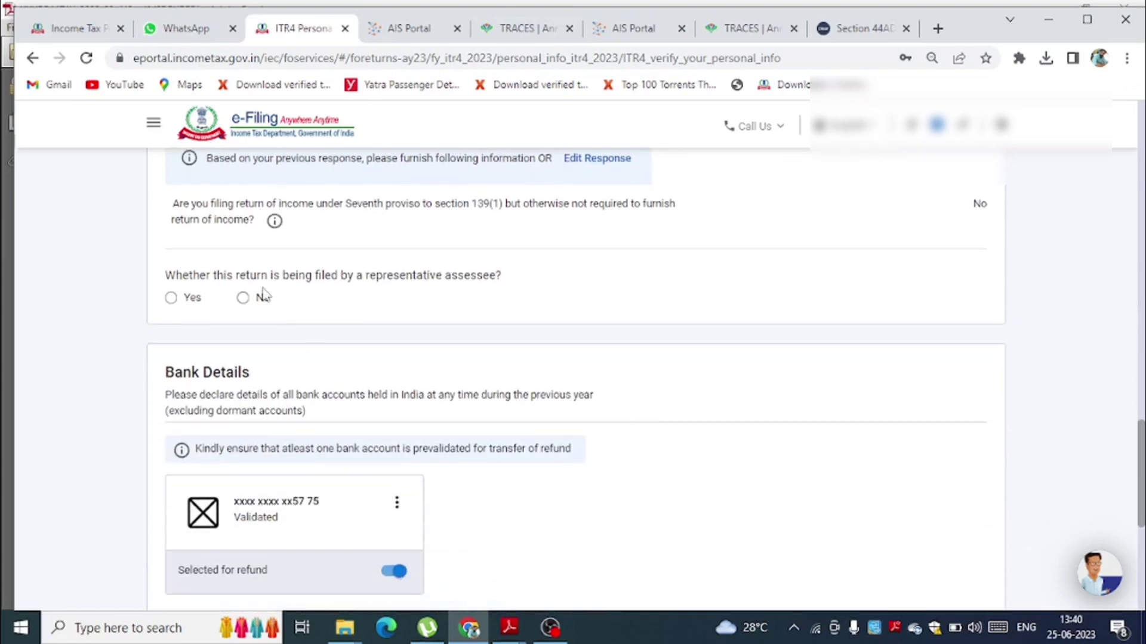
left_click(244, 298)
left_click_drag(1142, 471, 1141, 522)
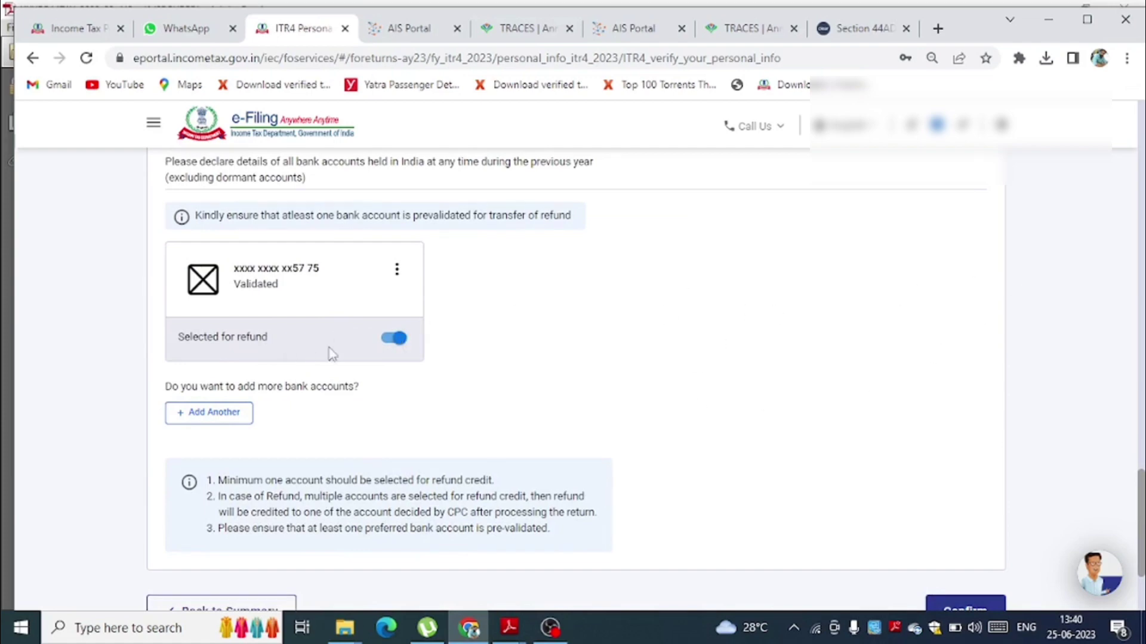
- Keep the bank account selected for refund, then confirm the Personal Information section
left_click(388, 341)
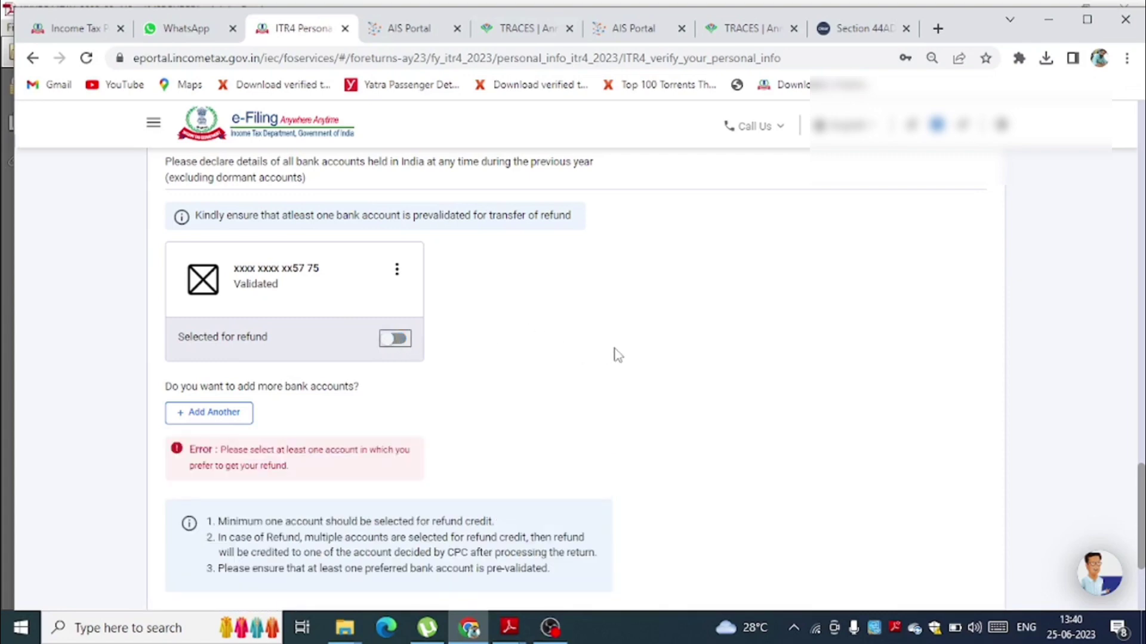
left_click(397, 340)
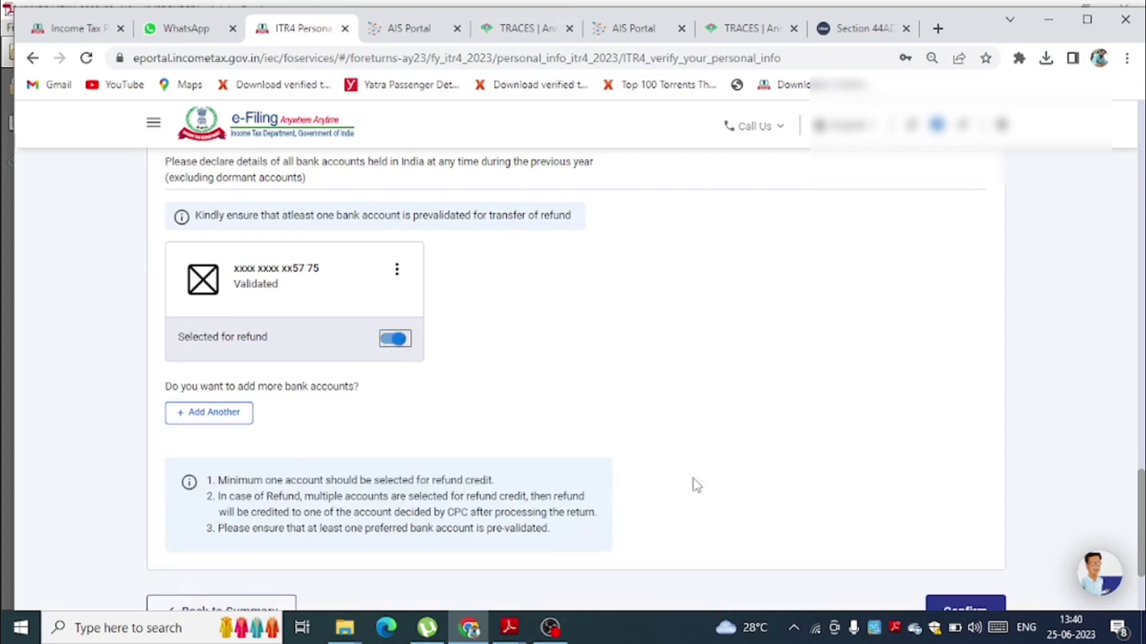
scroll(1141, 498, "down", 3)
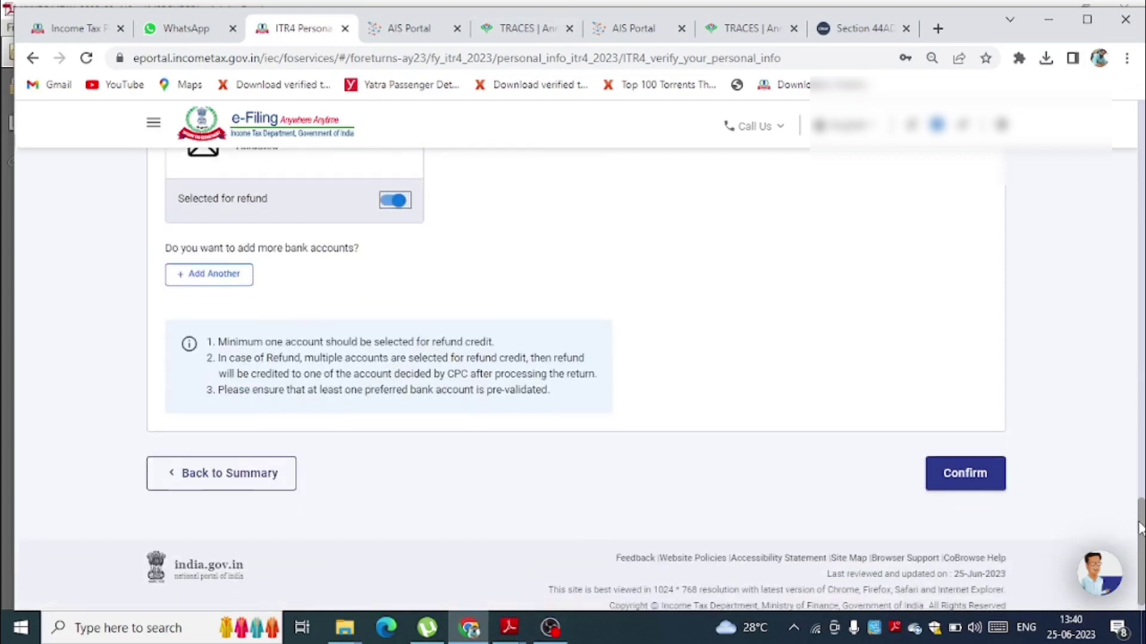
left_click(977, 478)
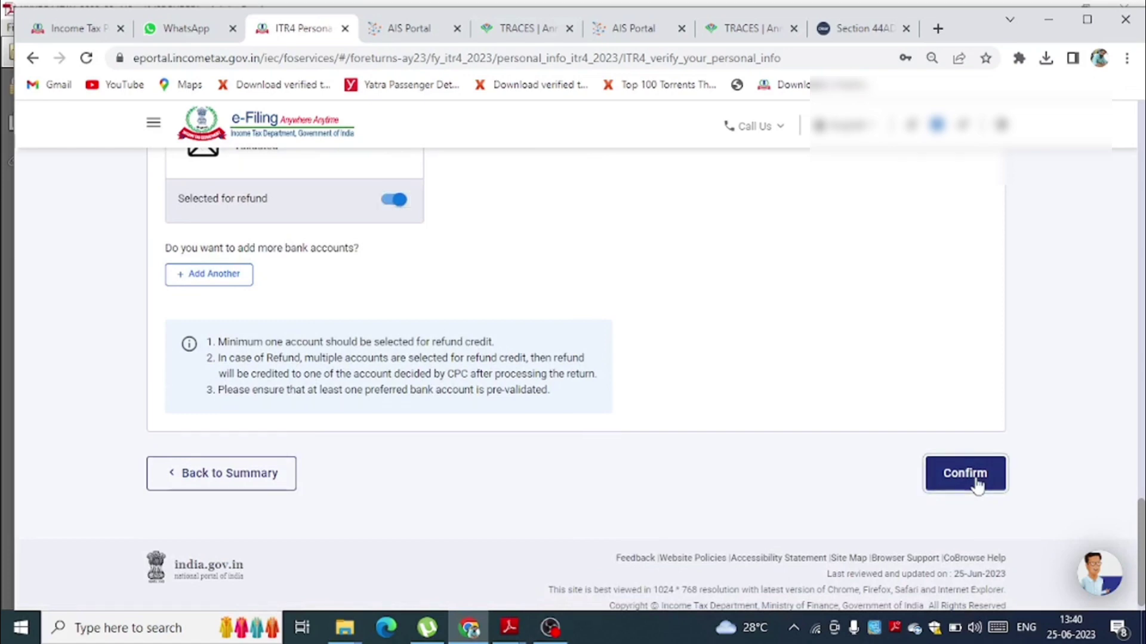
left_click(374, 328)
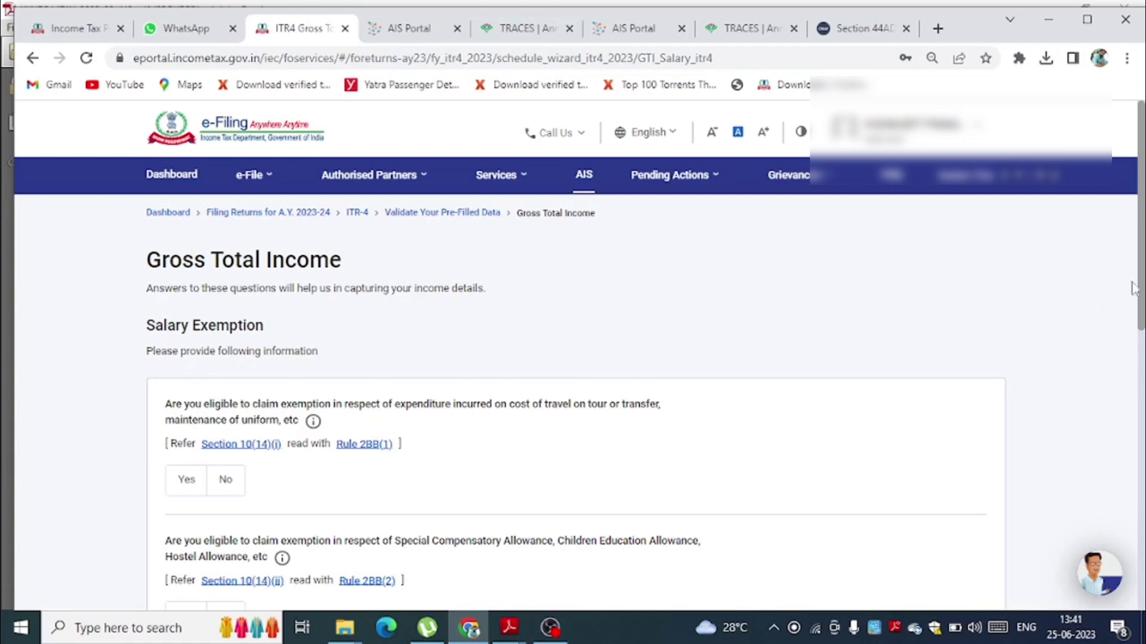
- Skip the Salary Exemption questions under Gross Total Income, confirming Yes
scroll(1141, 288, "down", 10)
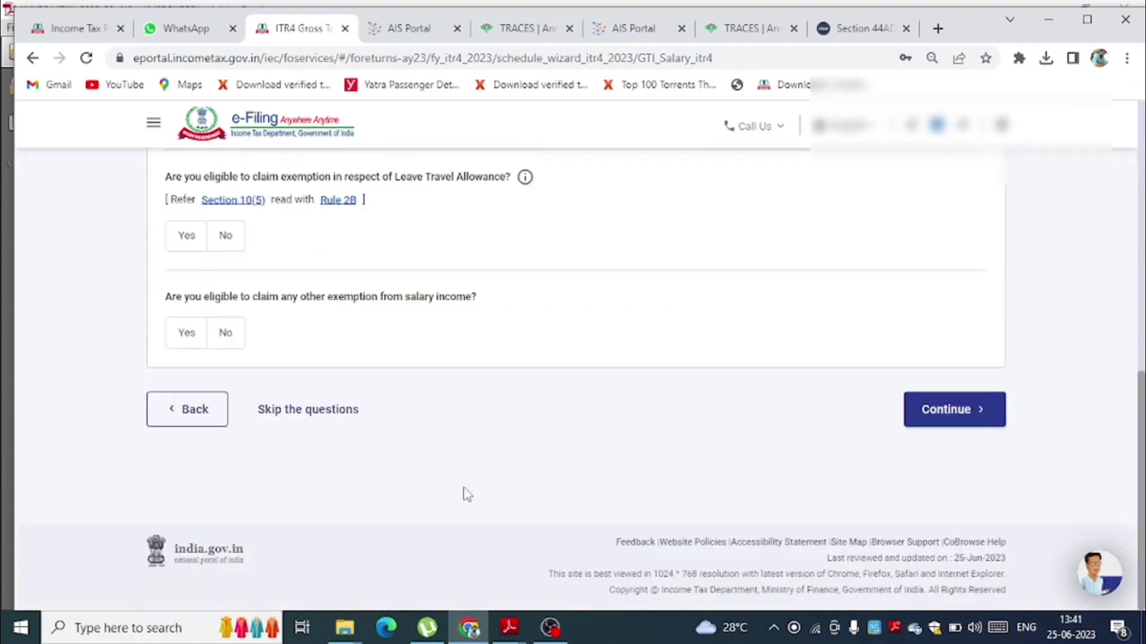
left_click(310, 409)
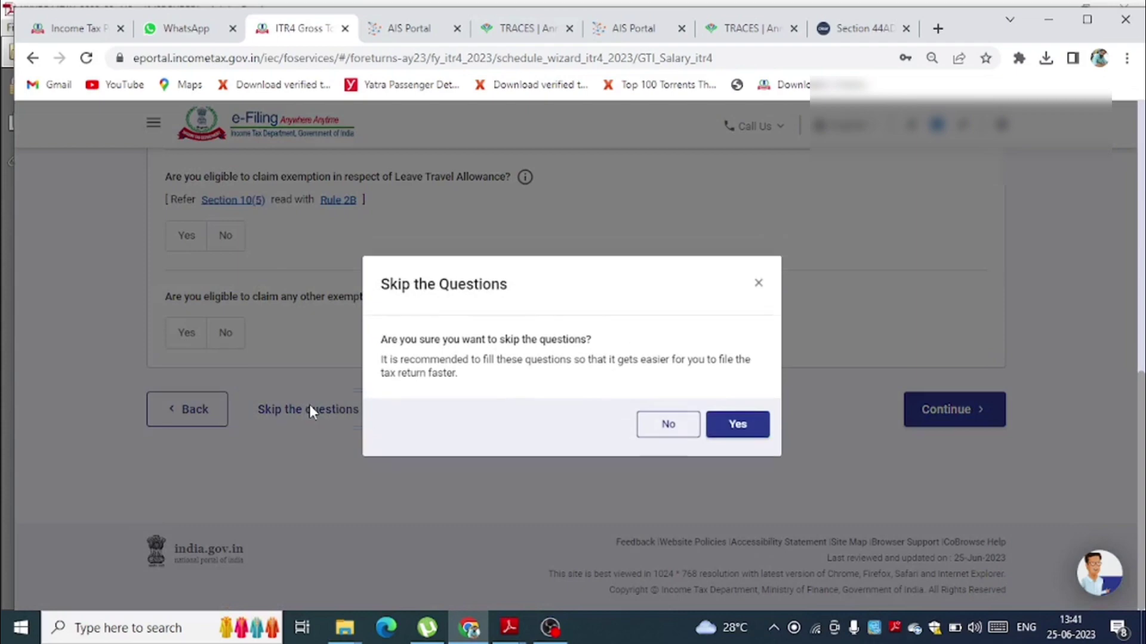
left_click(748, 428)
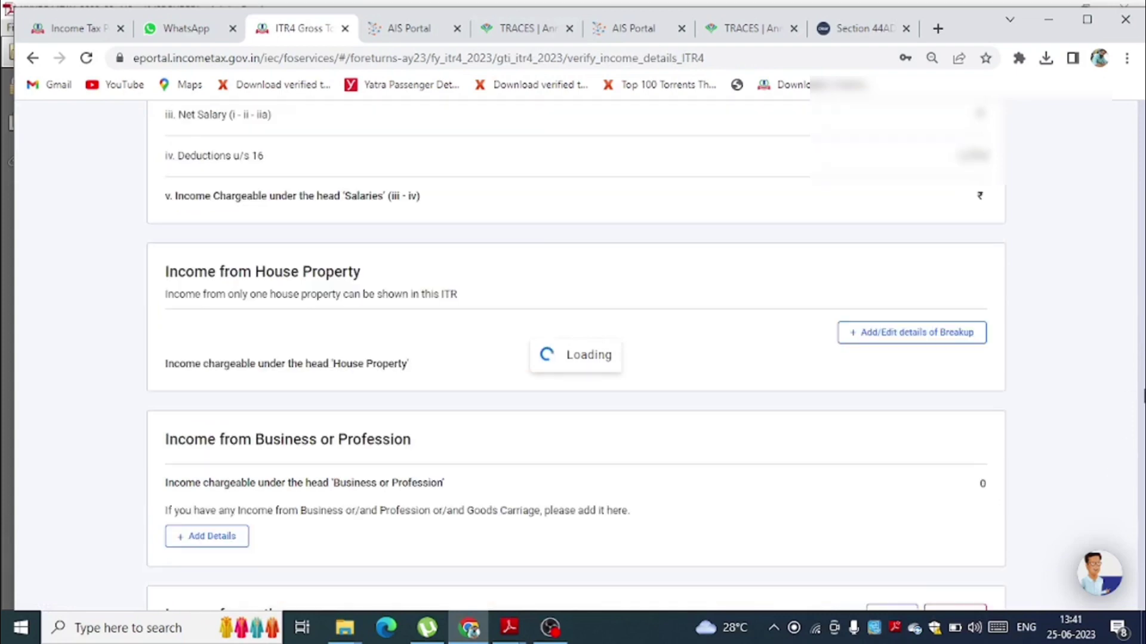
- Leave Interest from Income Tax Refund unselected and start adding another income from other sources
left_click_drag(1140, 233, 1097, 451)
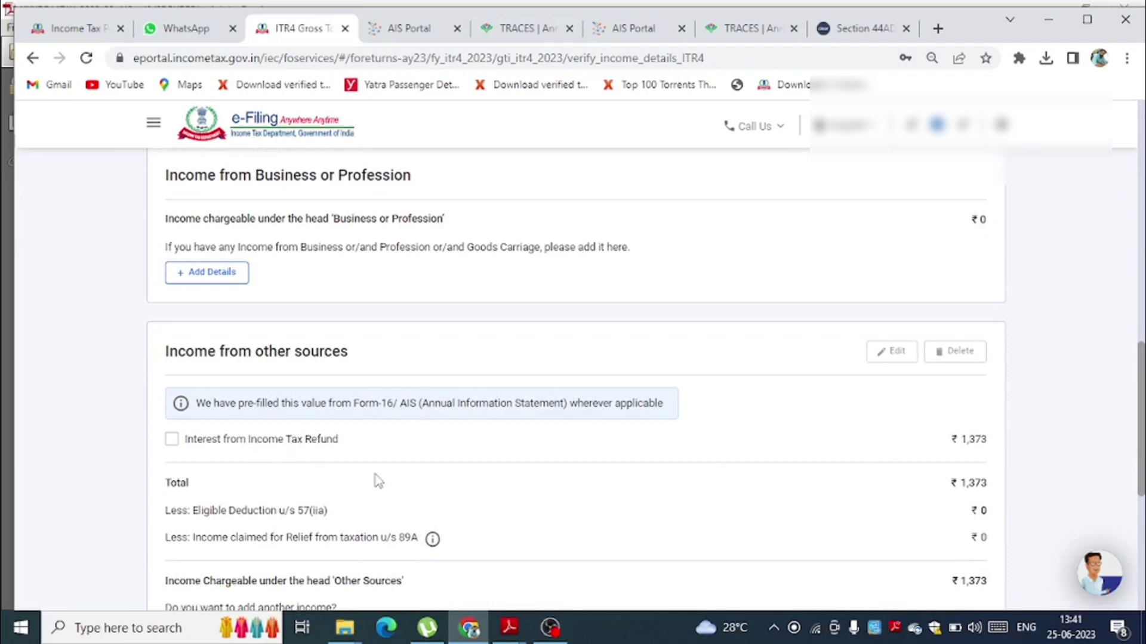
left_click(172, 441)
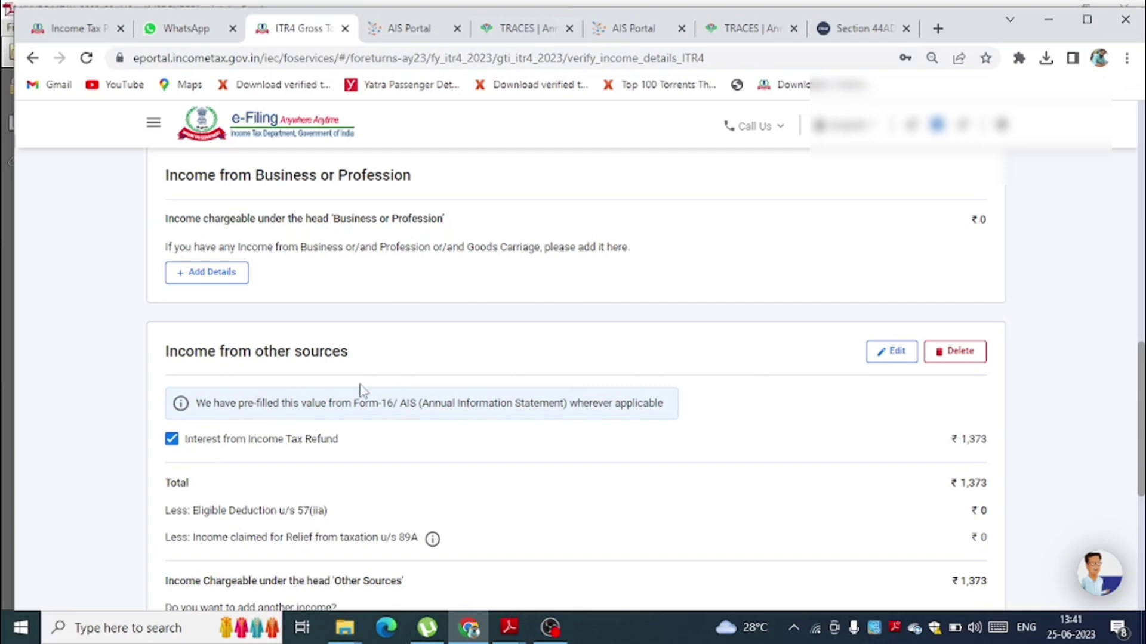
left_click(173, 445)
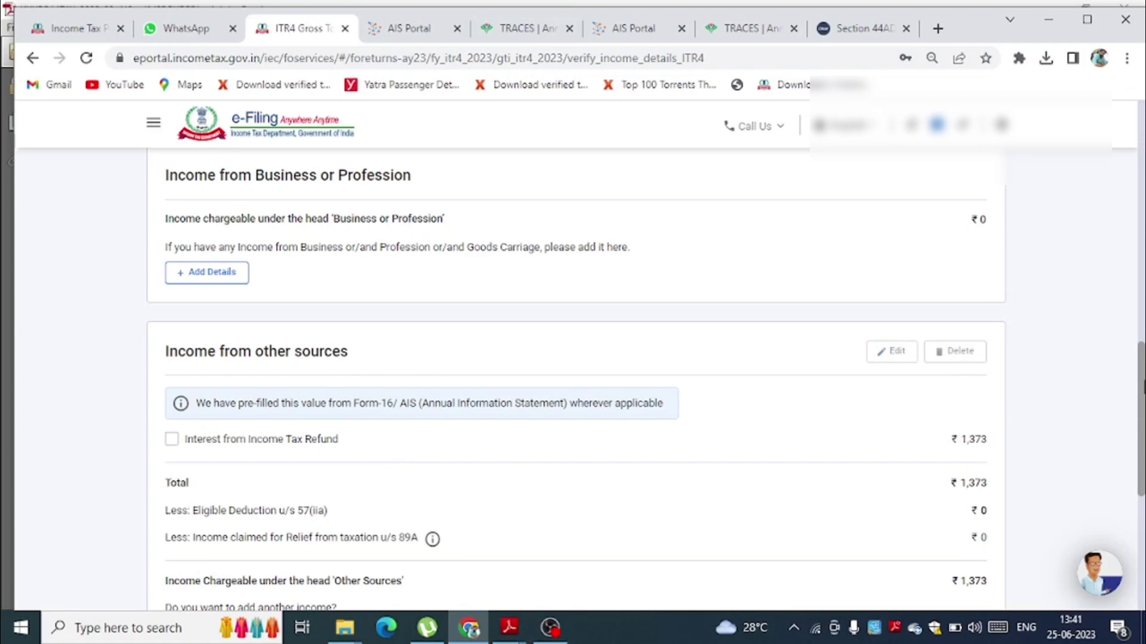
left_click_drag(1140, 388, 1140, 453)
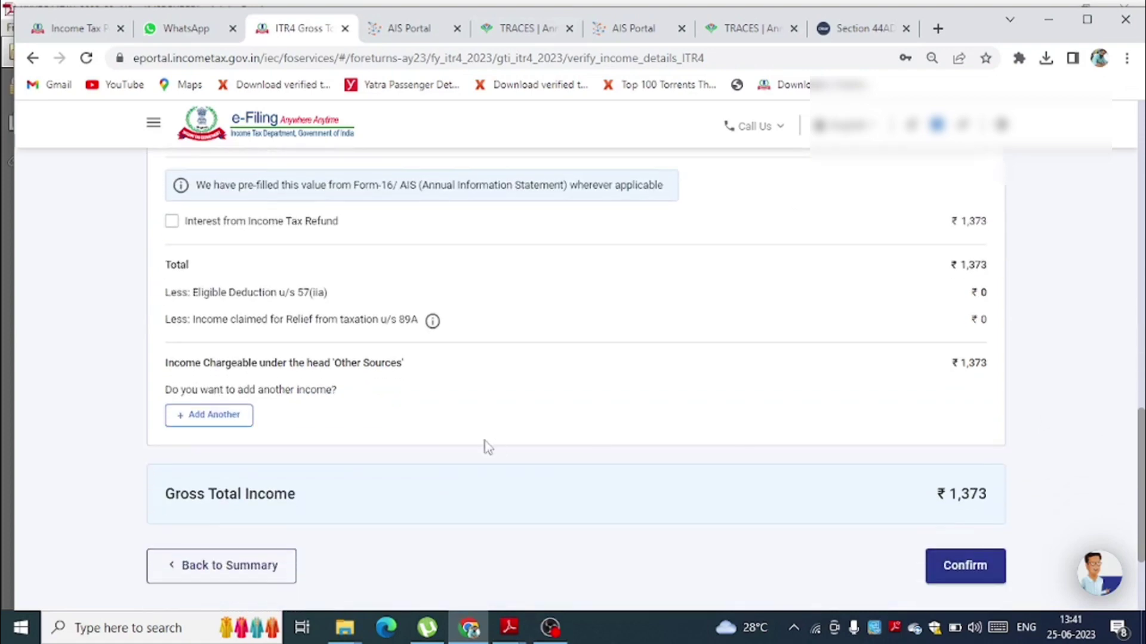
left_click(209, 414)
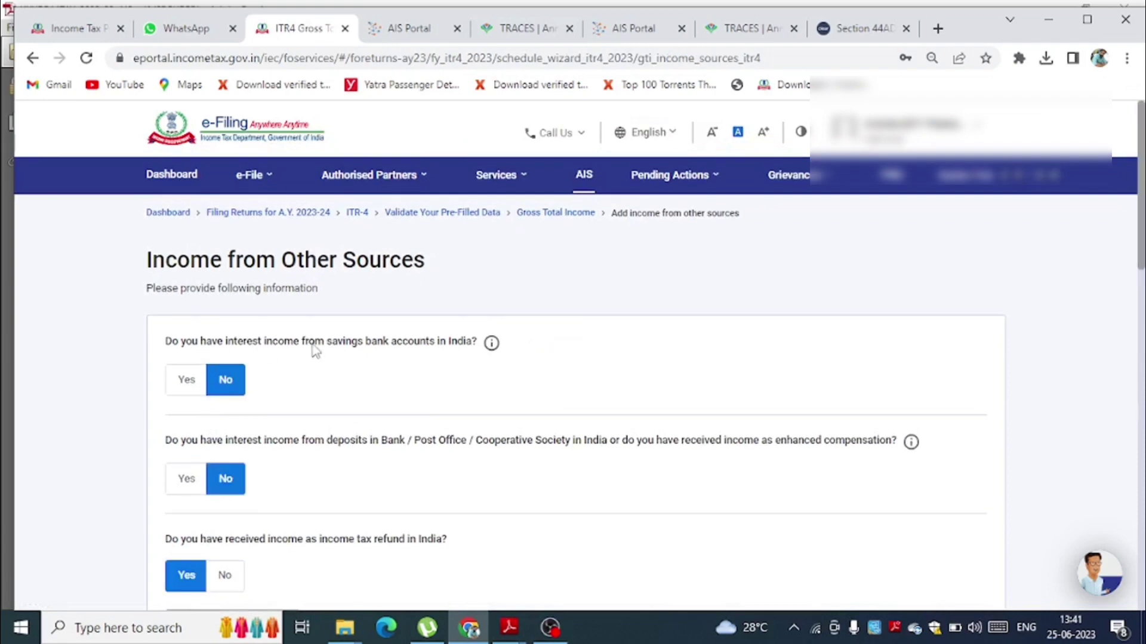
- Declare ₹5,000 savings bank interest so other-sources income totals ₹6,373, and save it
left_click(182, 388)
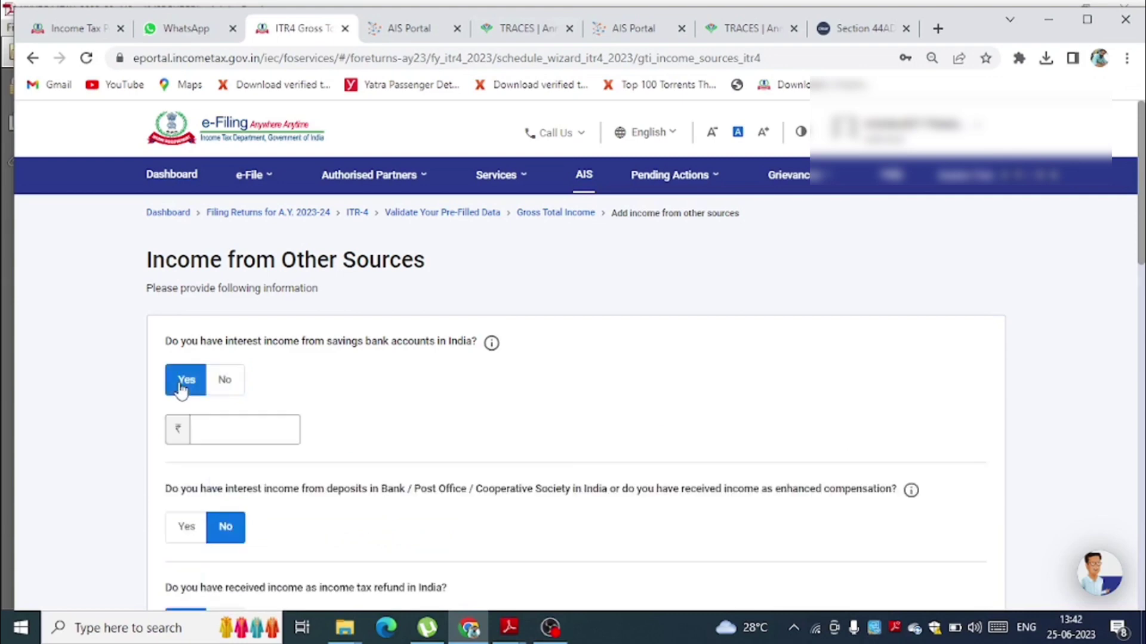
left_click(222, 441)
type("5,000")
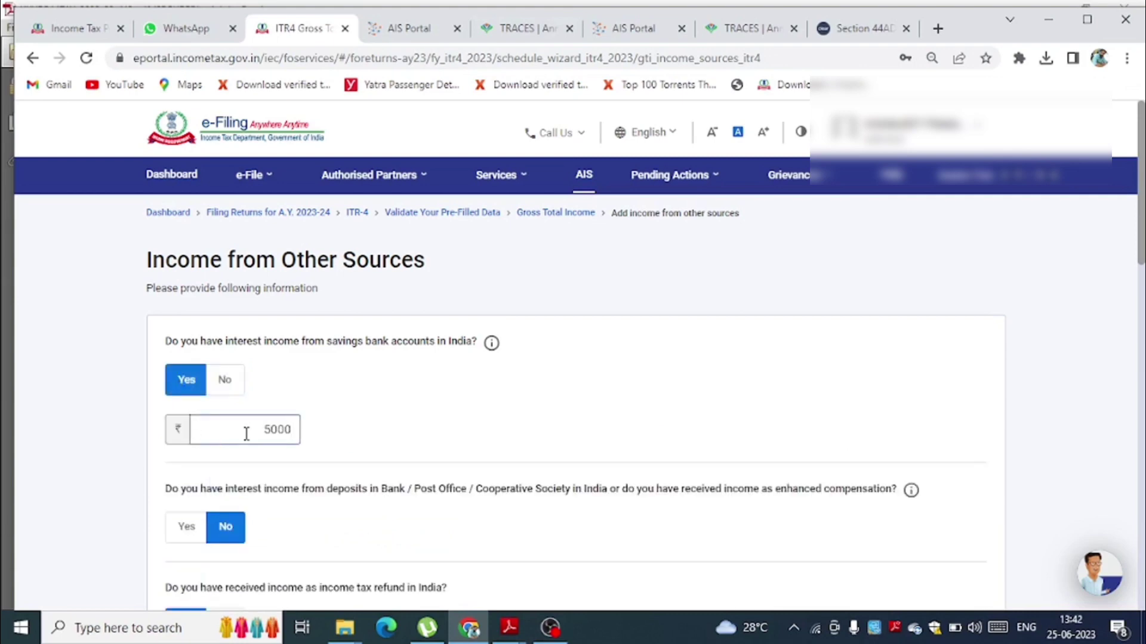
left_click(591, 419)
left_click_drag(1142, 212, 1141, 530)
left_click(981, 486)
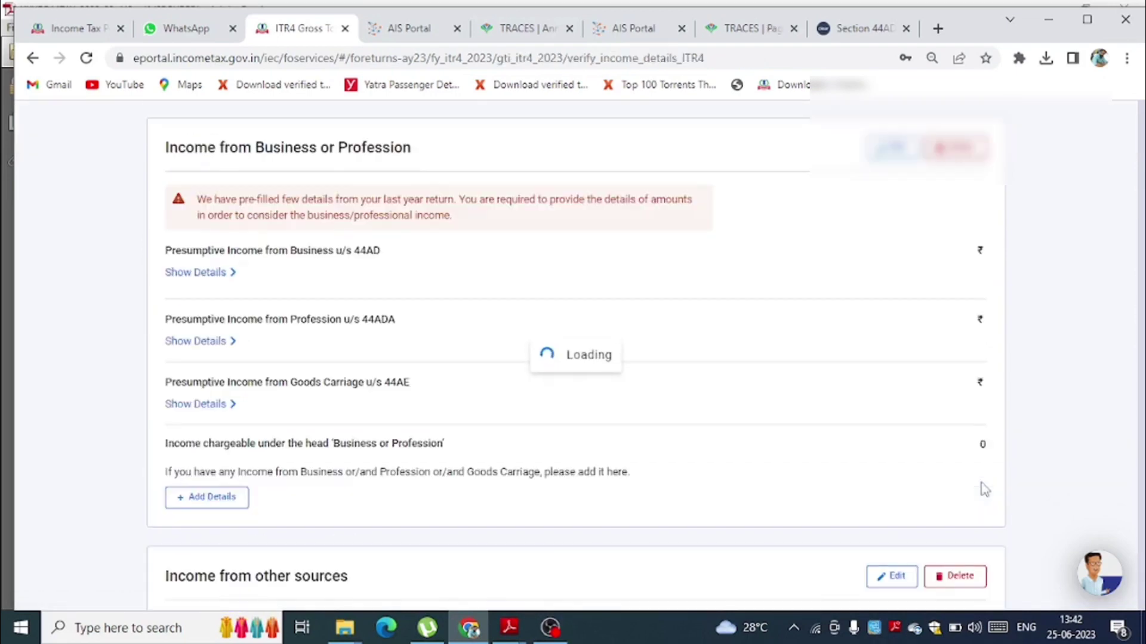
- Start adding income details under Business or Profession
scroll(984, 489, "down", 5)
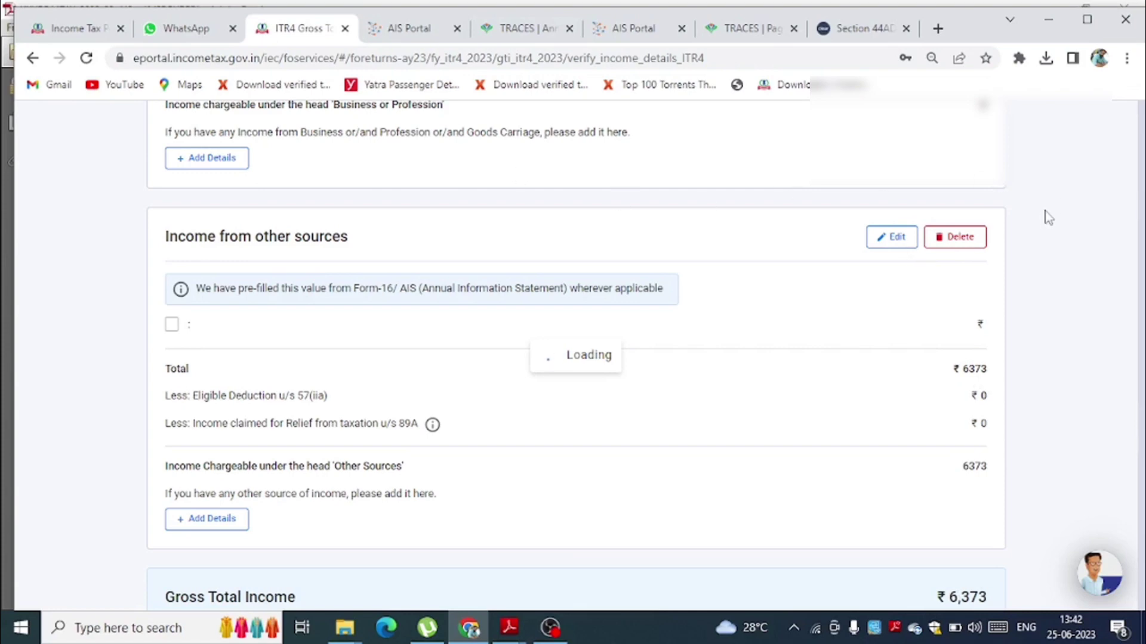
scroll(230, 339, "up", 3)
left_click(229, 336)
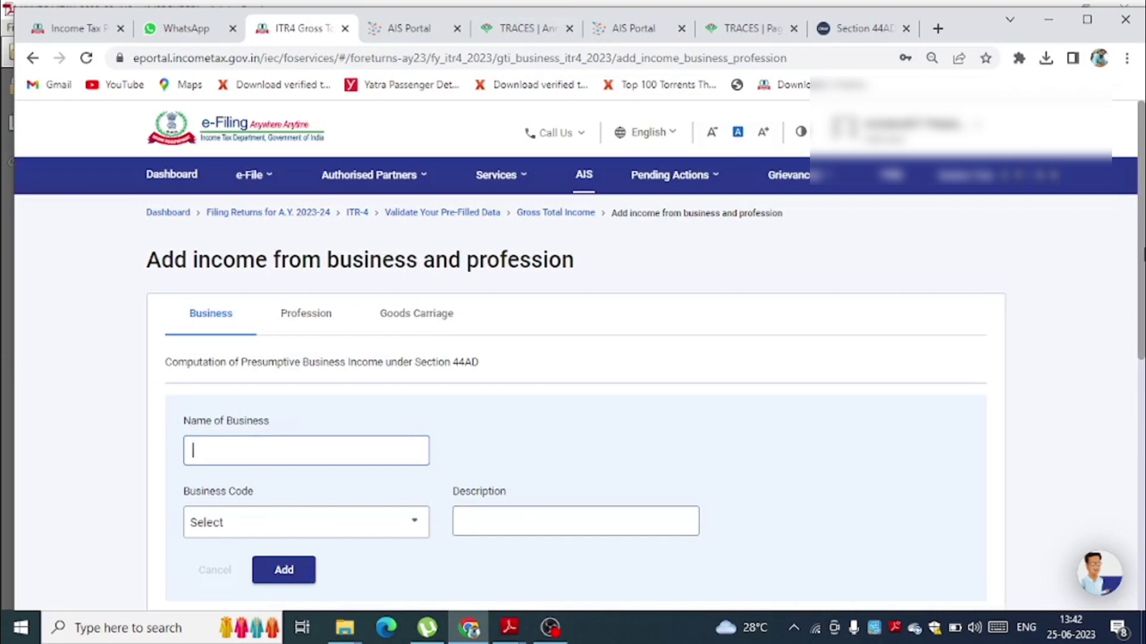
- Enter business DOCTOR, code 16019-Other professional services n.e.c., with a medical services description
left_click_drag(1140, 253, 1140, 376)
scroll(1125, 394, "down", 1)
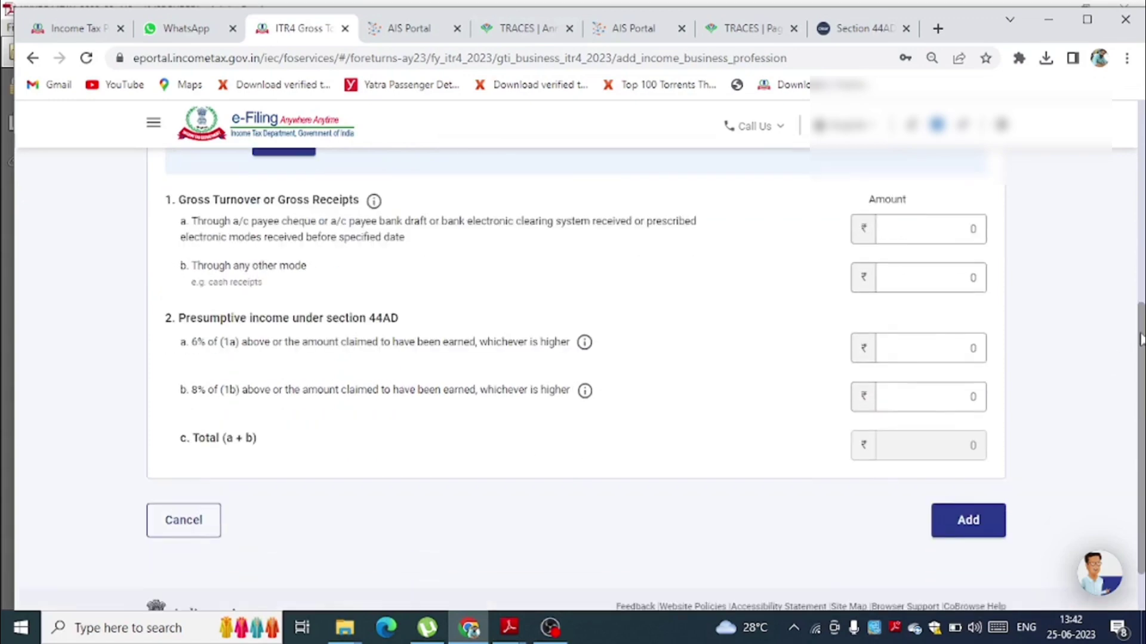
scroll(668, 276, "up", 4)
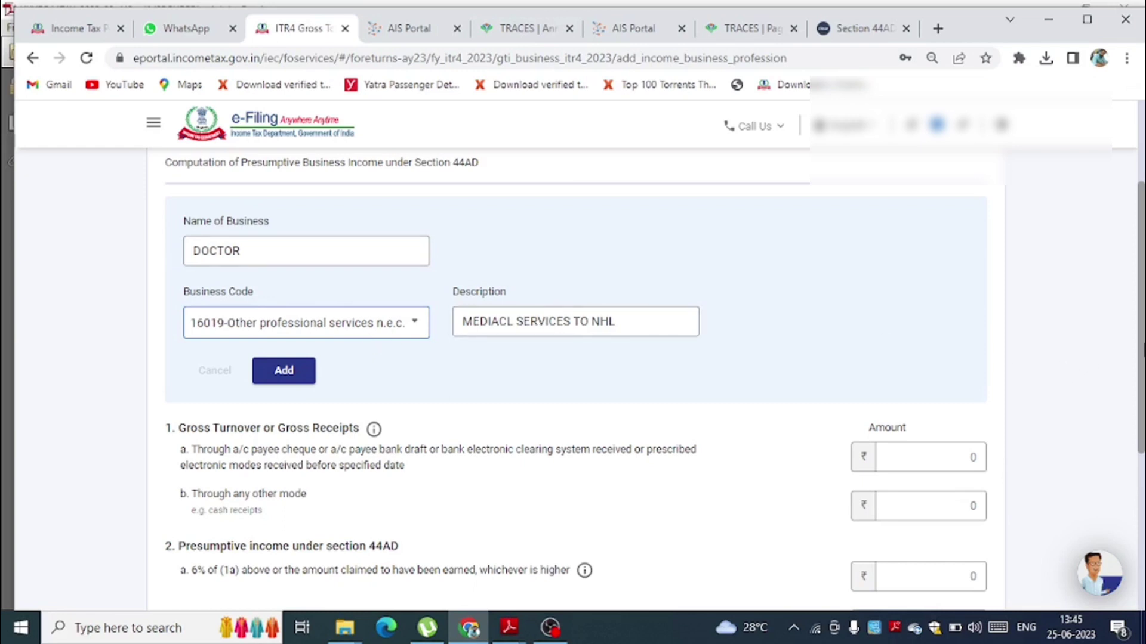
scroll(655, 382, "down", 1)
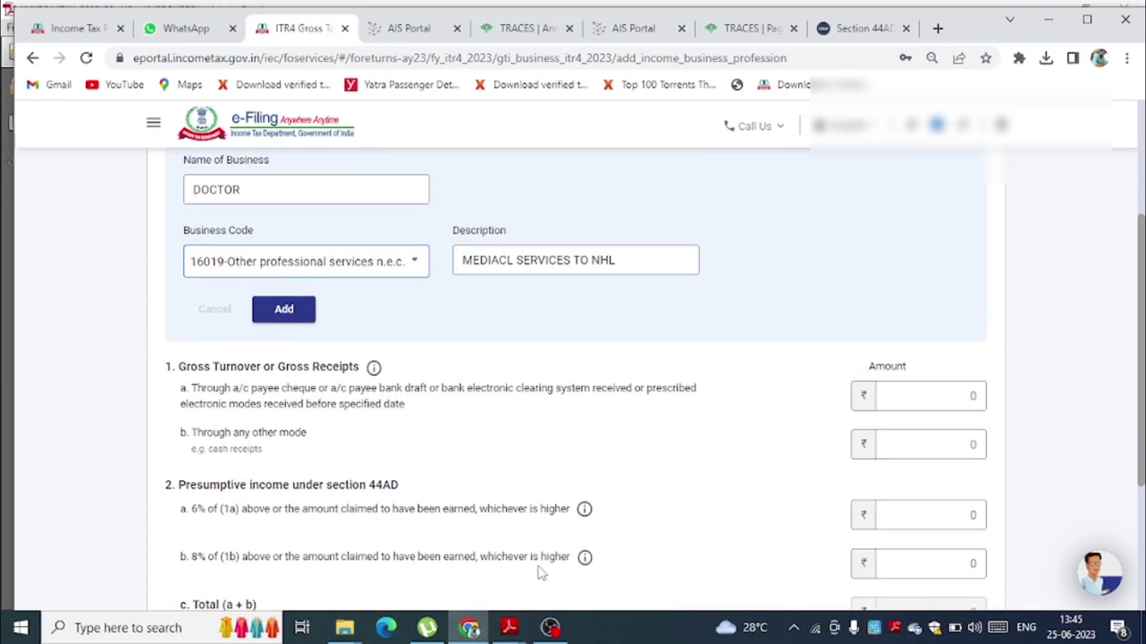
mouse_move(519, 630)
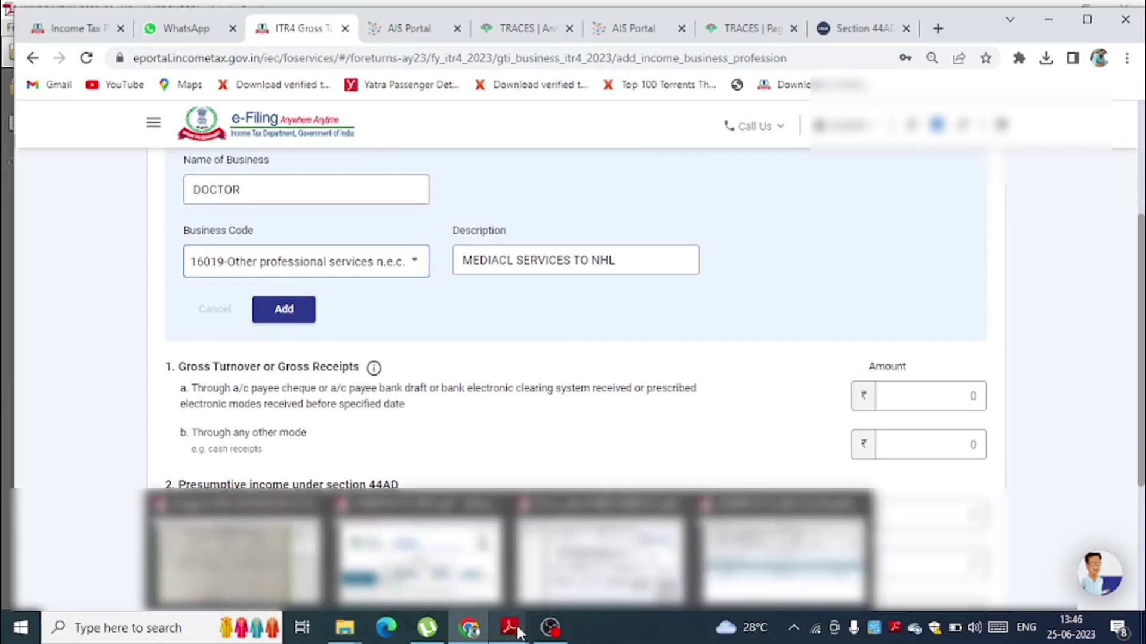
left_click(418, 561)
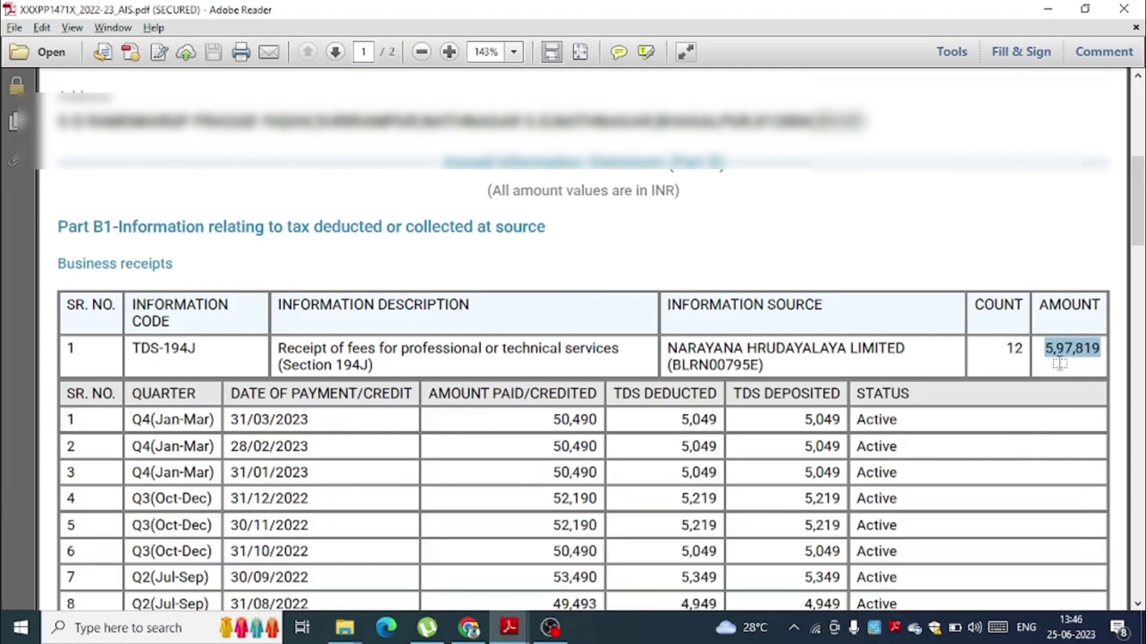
- Enter 5,97,819 as gross receipts via banking channels and add the 4,83,000 presumptive income entry
key("alt+Tab")
type("597819")
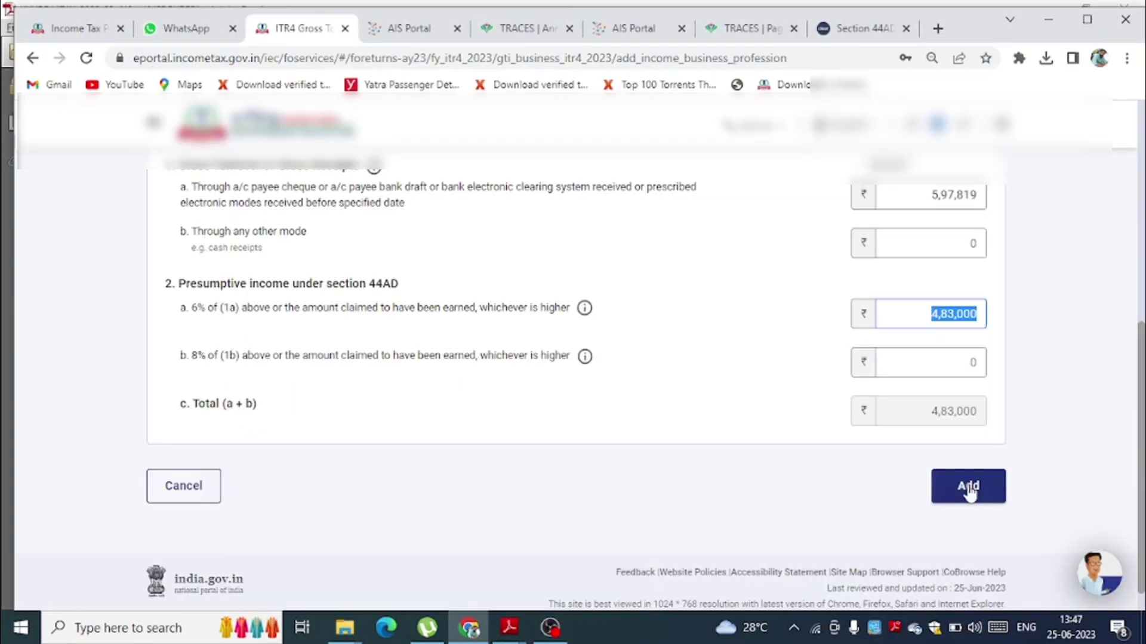
left_click(970, 491)
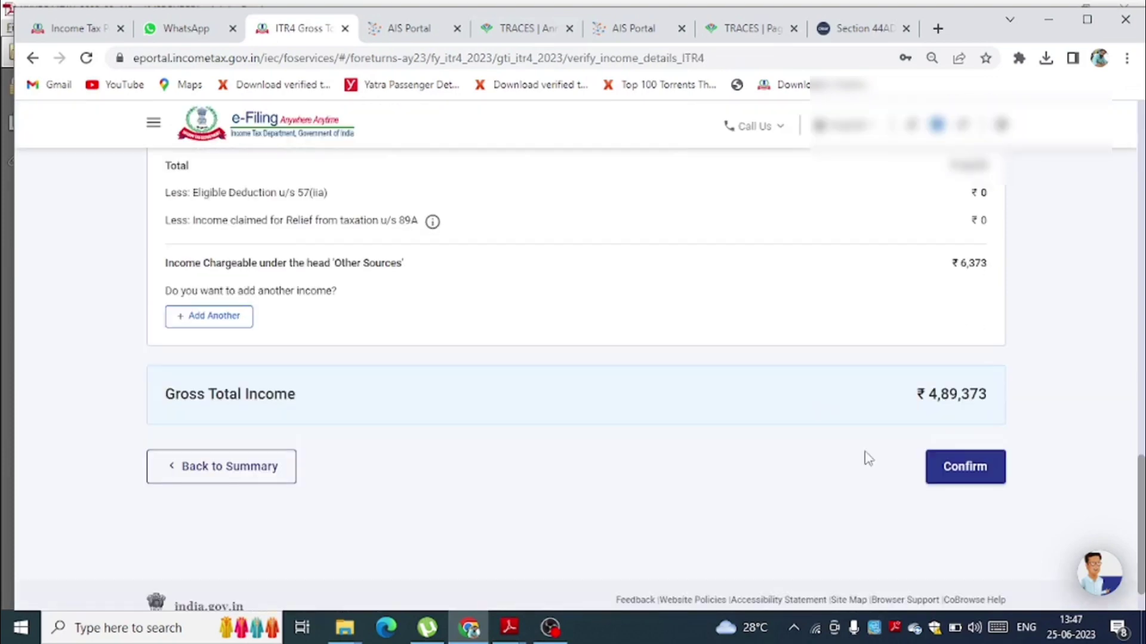
- Confirm the ₹4,89,373 gross total income and go to Disclosures and Exempt Income
left_click(953, 471)
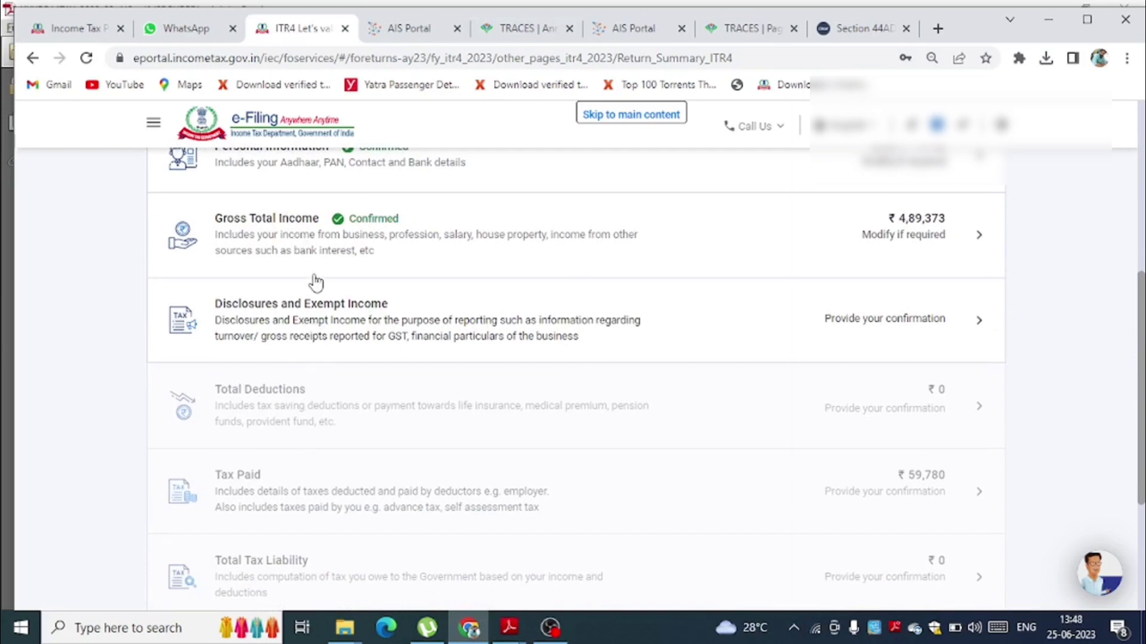
left_click(300, 316)
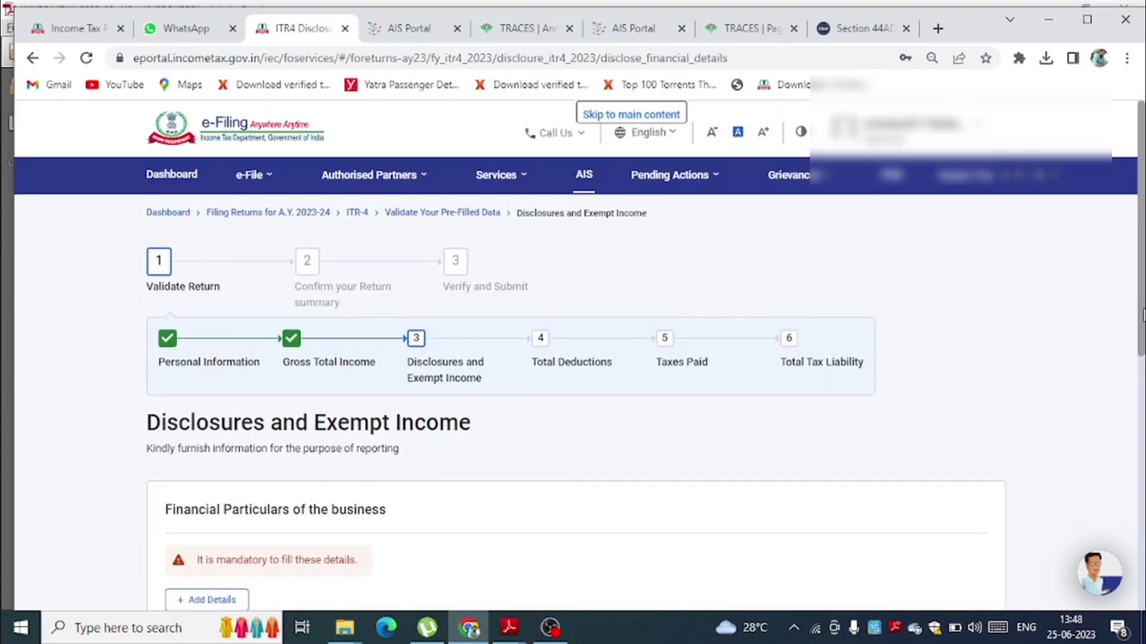
- Open the Add Financial Particulars of the business form, with capital, loans and creditors empty
scroll(284, 403, "down", 3)
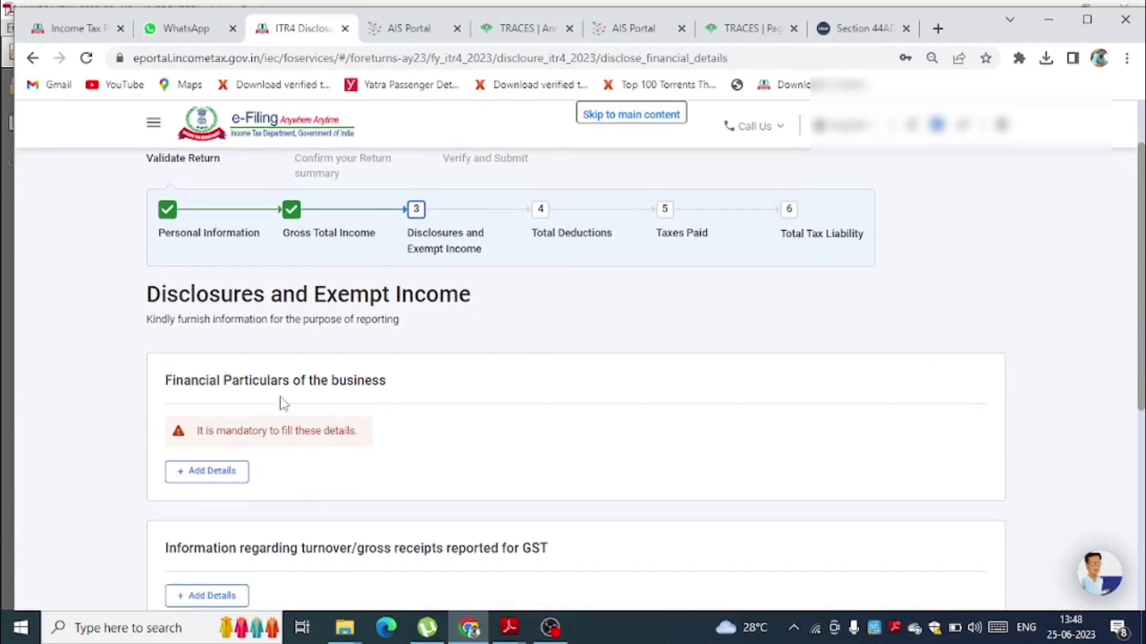
left_click(199, 475)
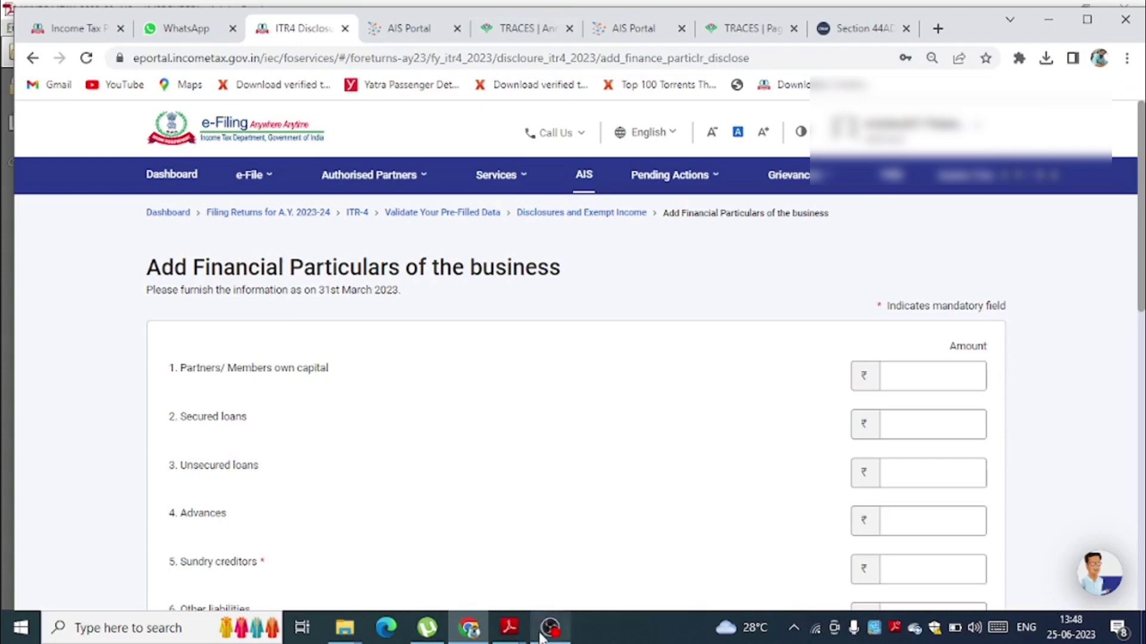
mouse_move(521, 632)
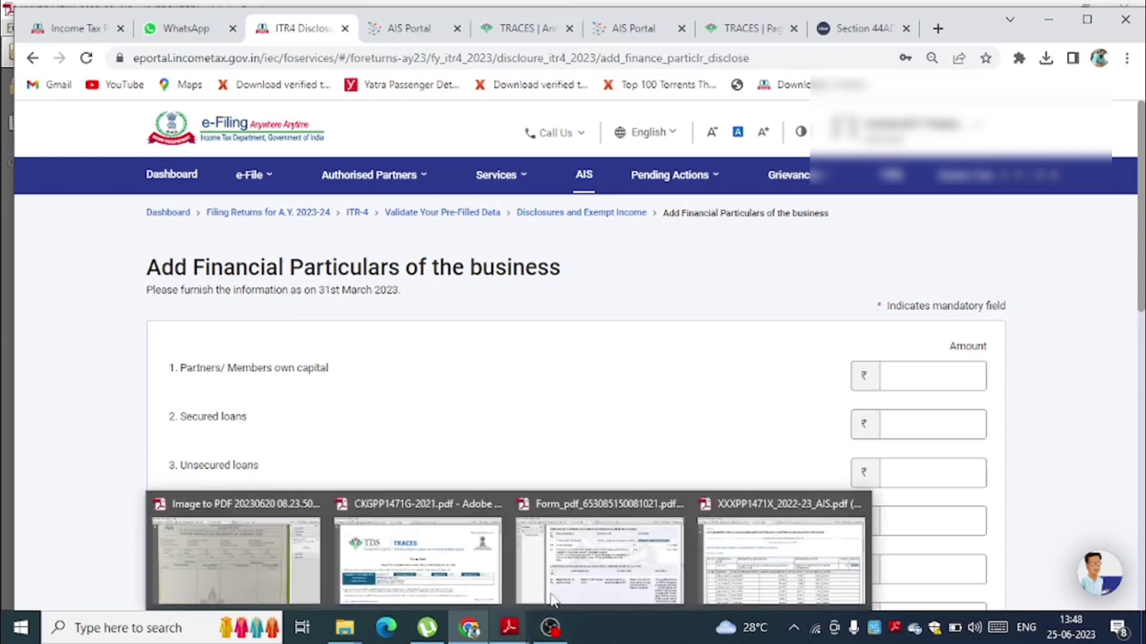
left_click(600, 561)
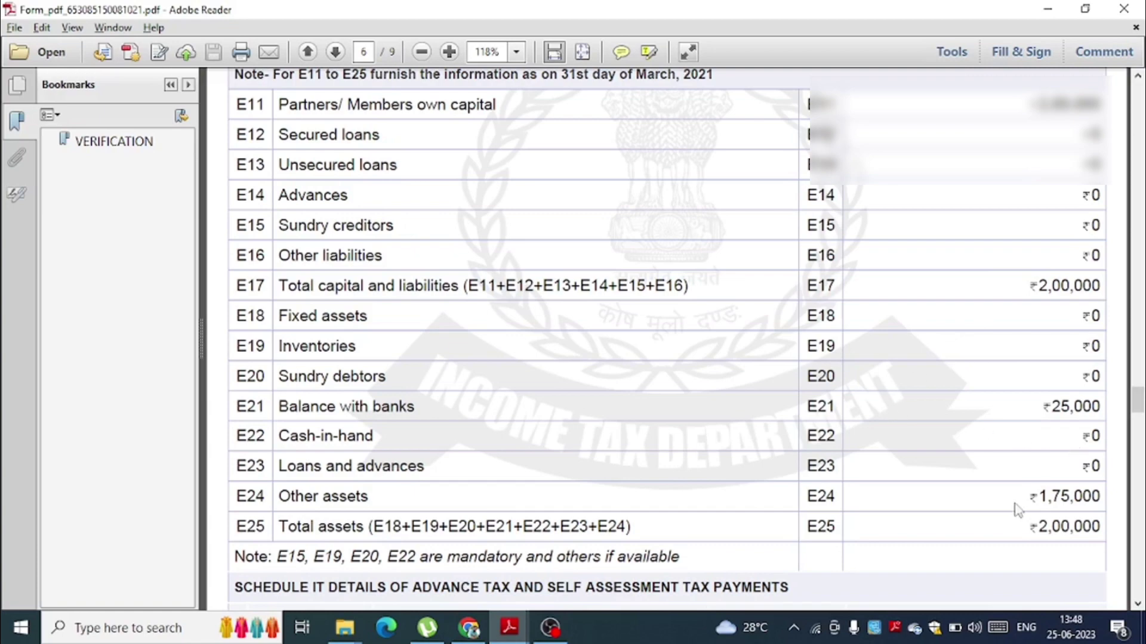
left_click(1048, 8)
left_click(938, 375)
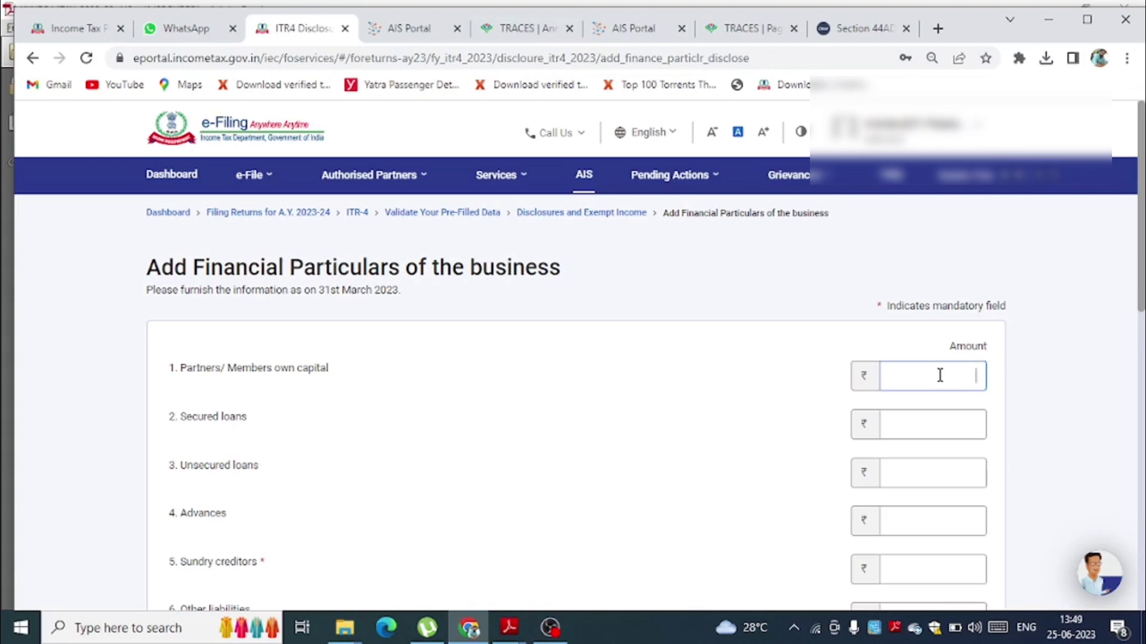
- Enter 100000 in the first amount, then 0 for secured loans through sundry debtors
type("100000")
key("Tab")
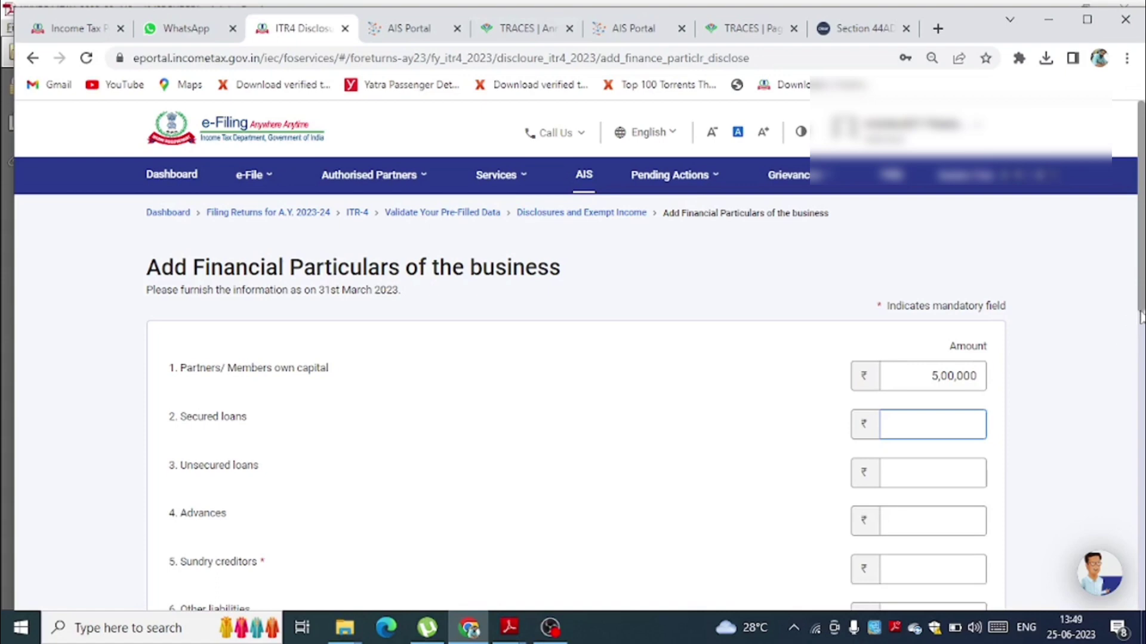
type("0")
key("Tab")
type("0")
key("Tab")
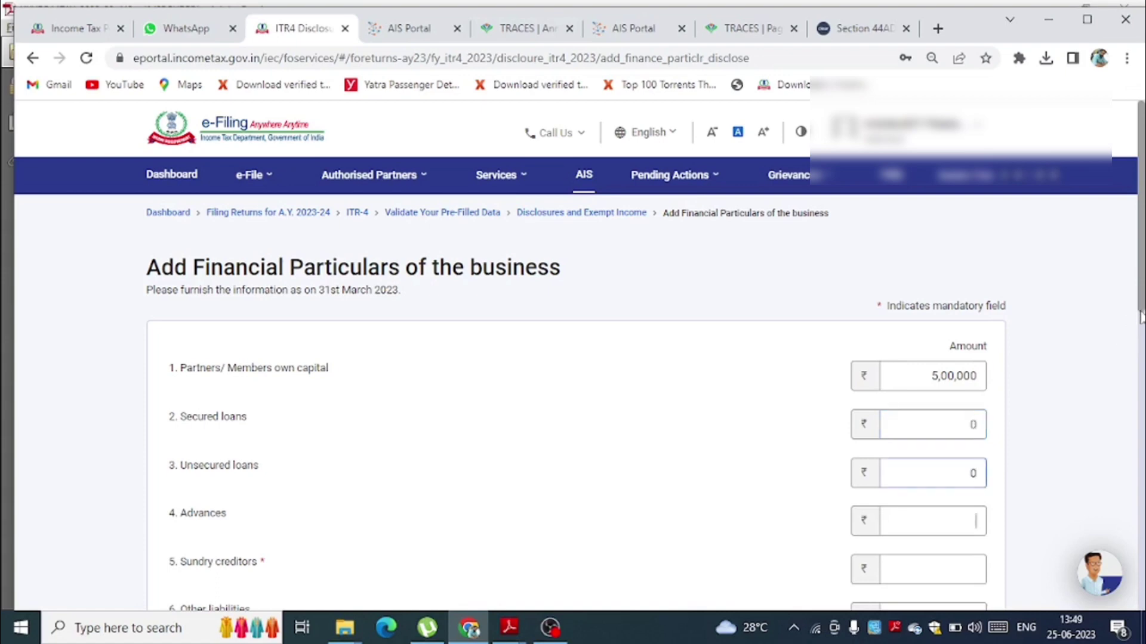
type("0")
key("Tab")
type("0")
key("Tab")
type("0")
key("Tab")
type("0")
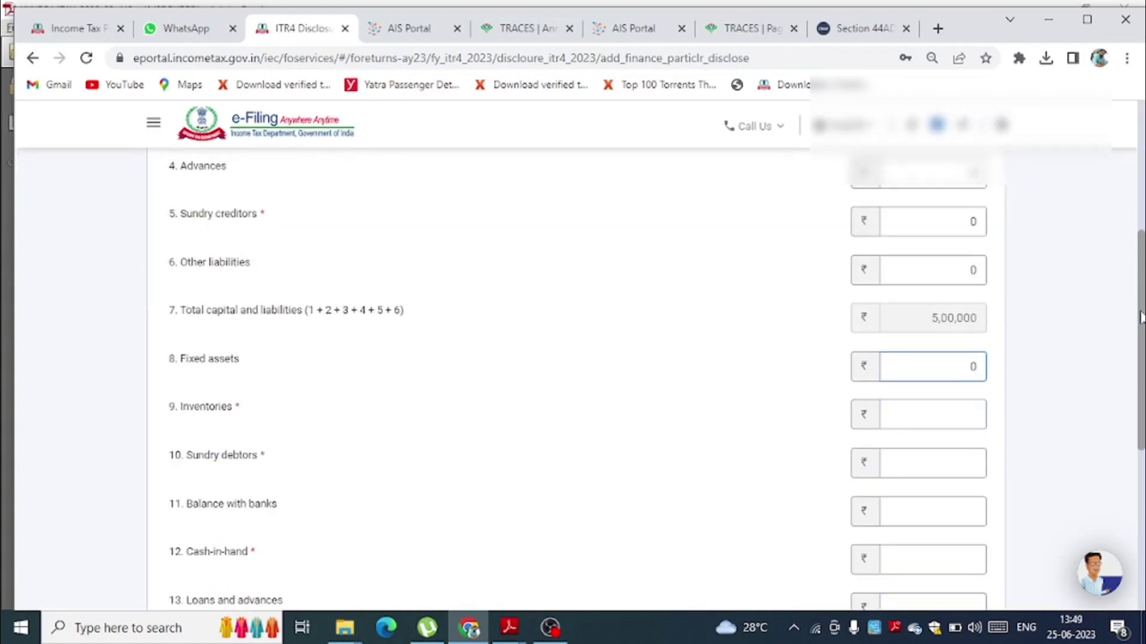
key("Tab")
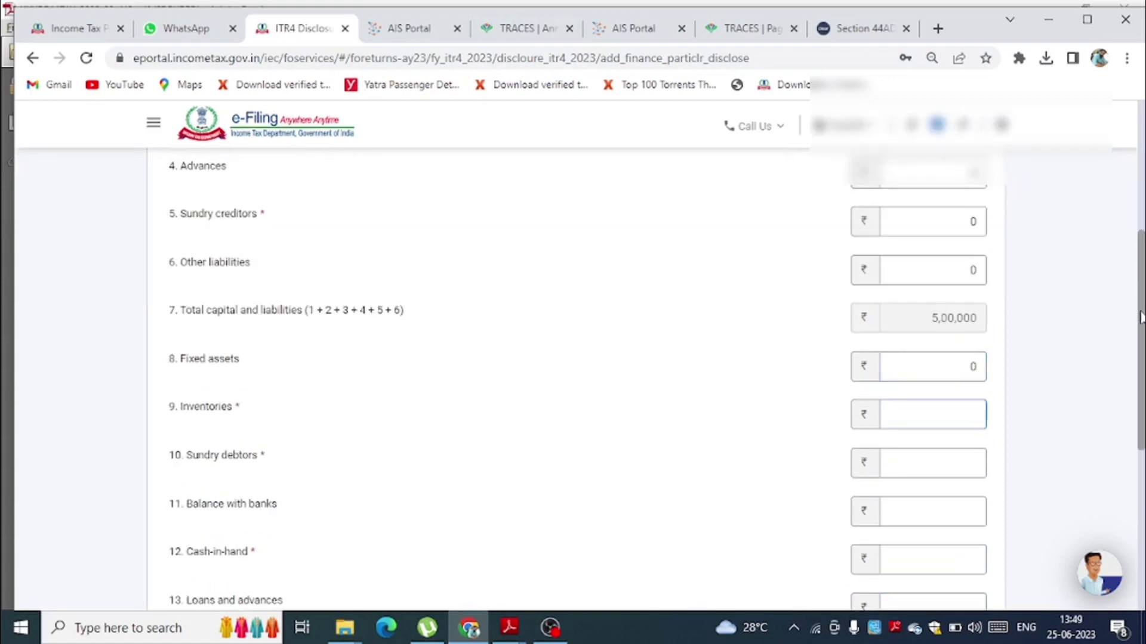
type("0")
key("Tab")
type("0")
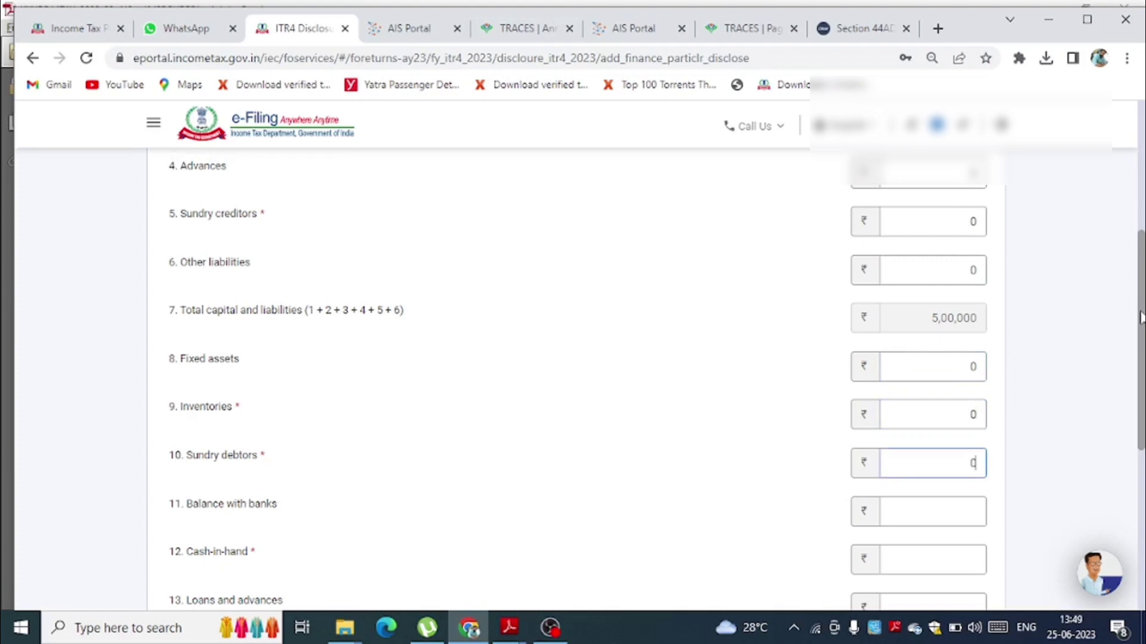
key("Tab")
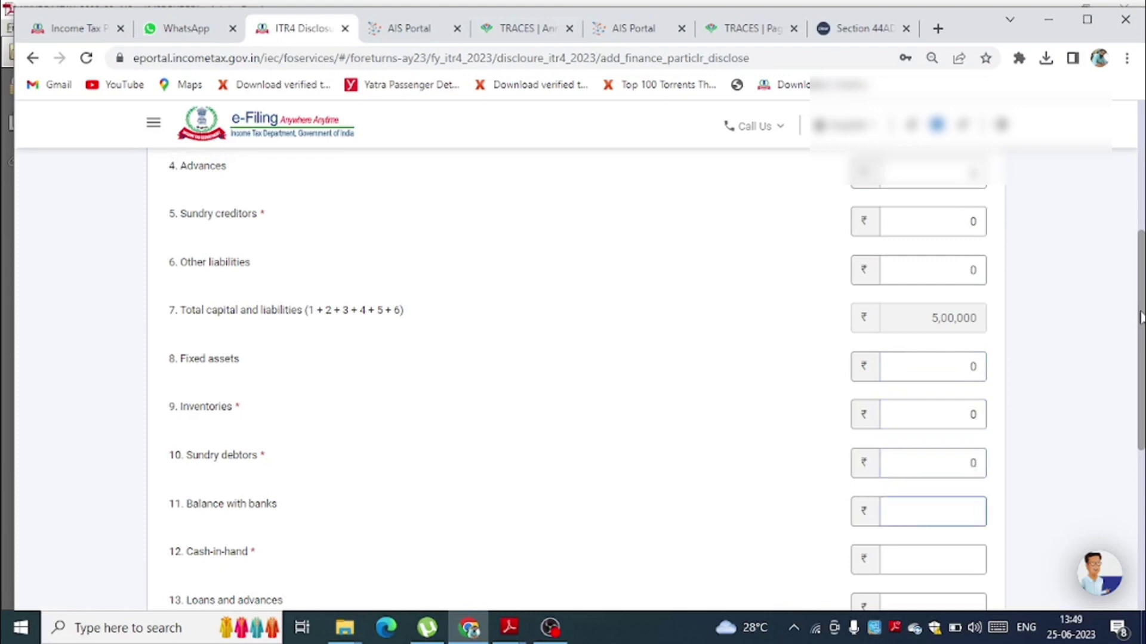
- Enter bank balance 37,500, cash-in-hand 2,500 and other assets 4,60,000, then add them
type("37000")
key("BackSpace")
key("BackSpace")
key("BackSpace")
type("500")
key("Tab")
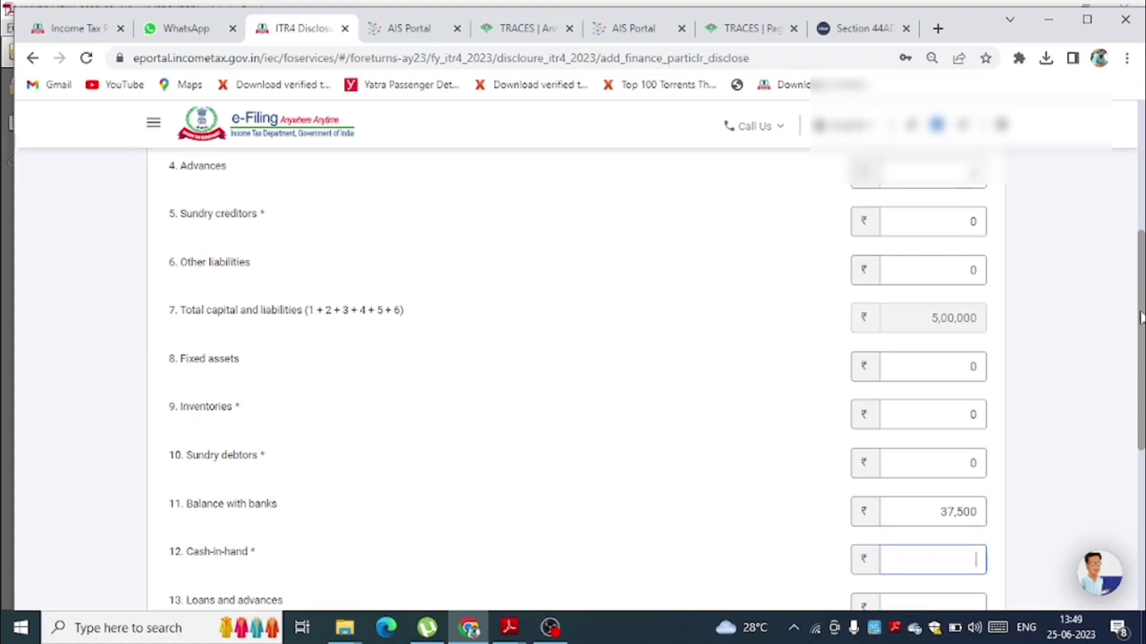
type("2500")
key("Tab")
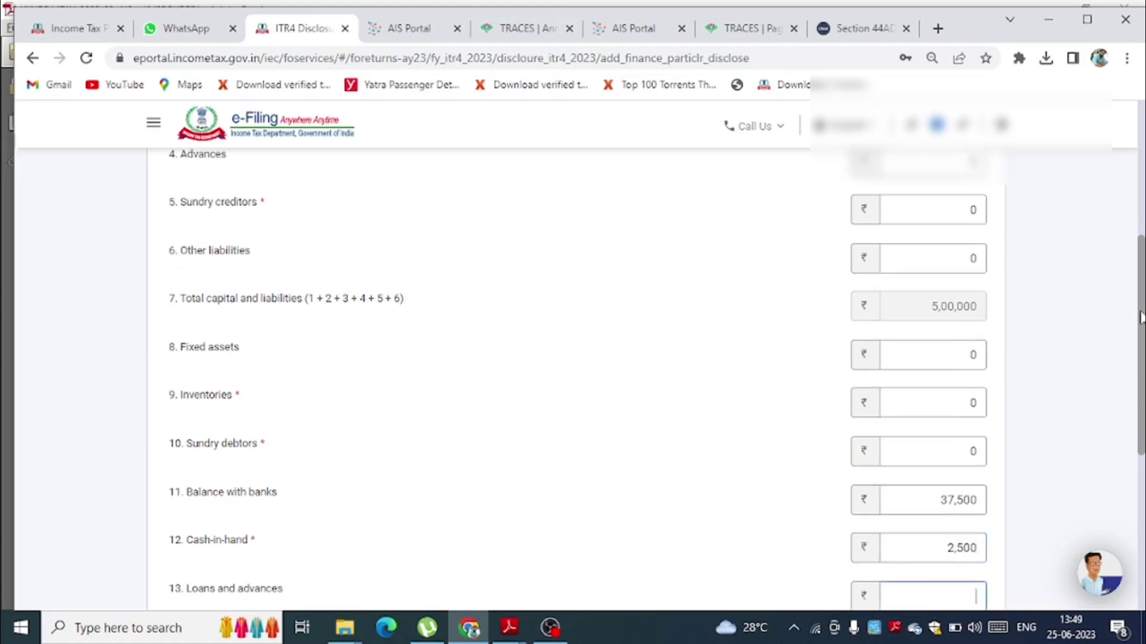
key("Tab")
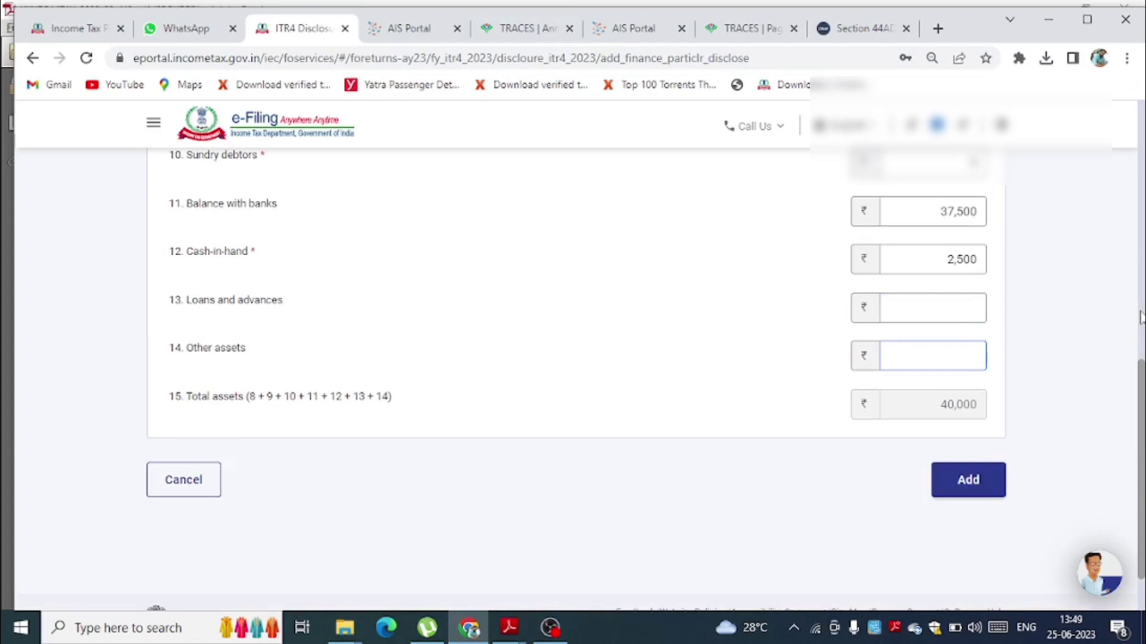
type("460000")
key("Tab")
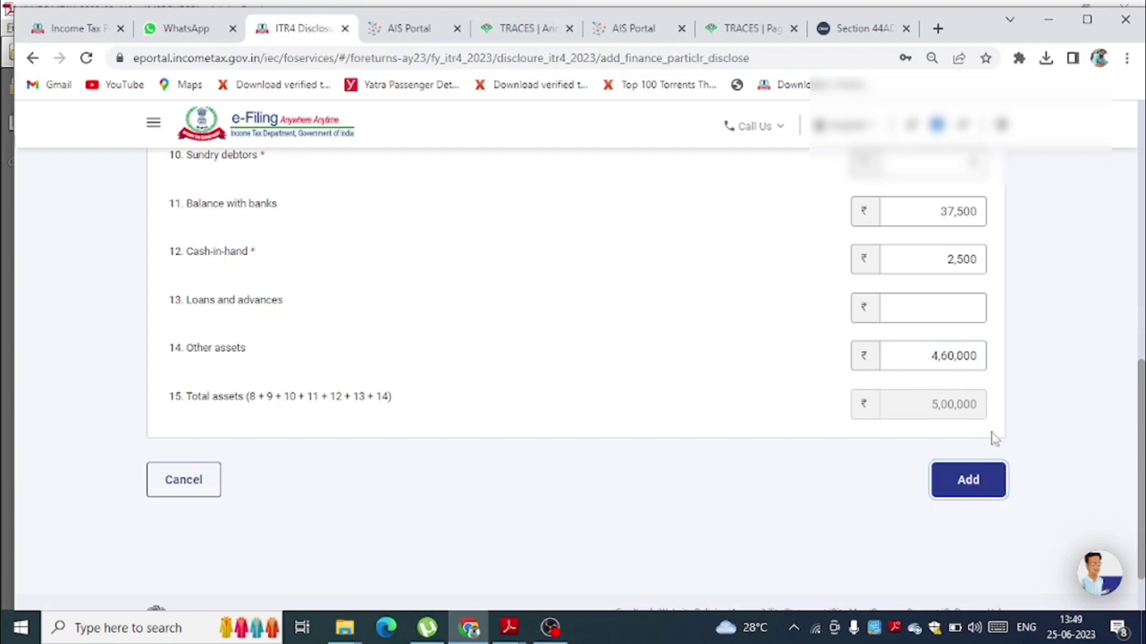
left_click(983, 490)
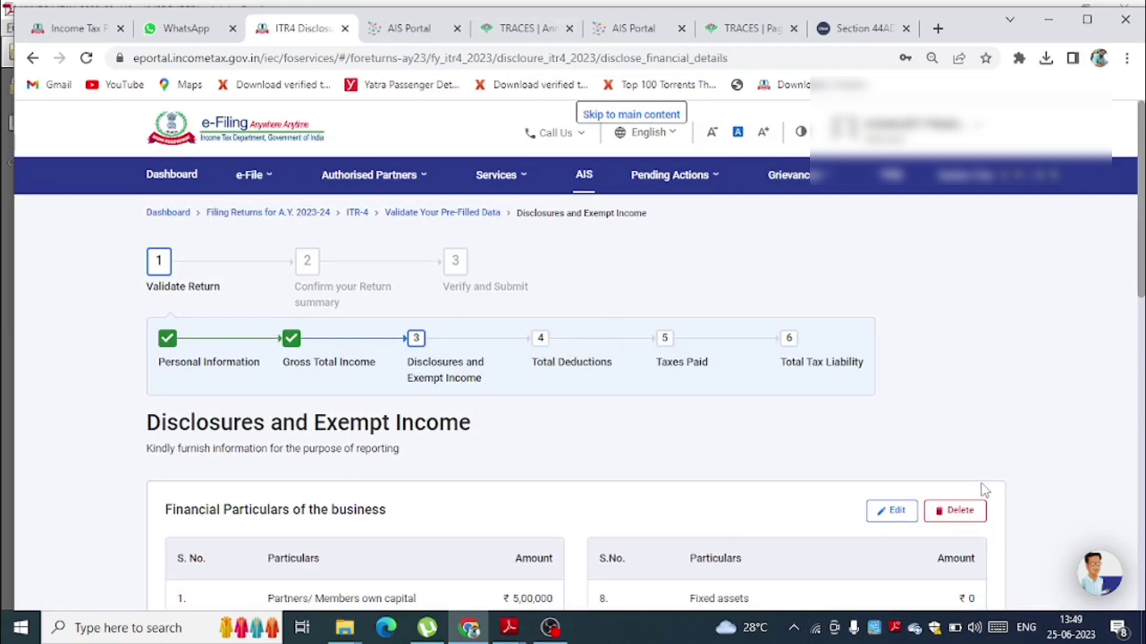
- Scroll to the bottom of the Disclosures and Exempt Income page and confirm it
left_click_drag(1141, 265, 1111, 571)
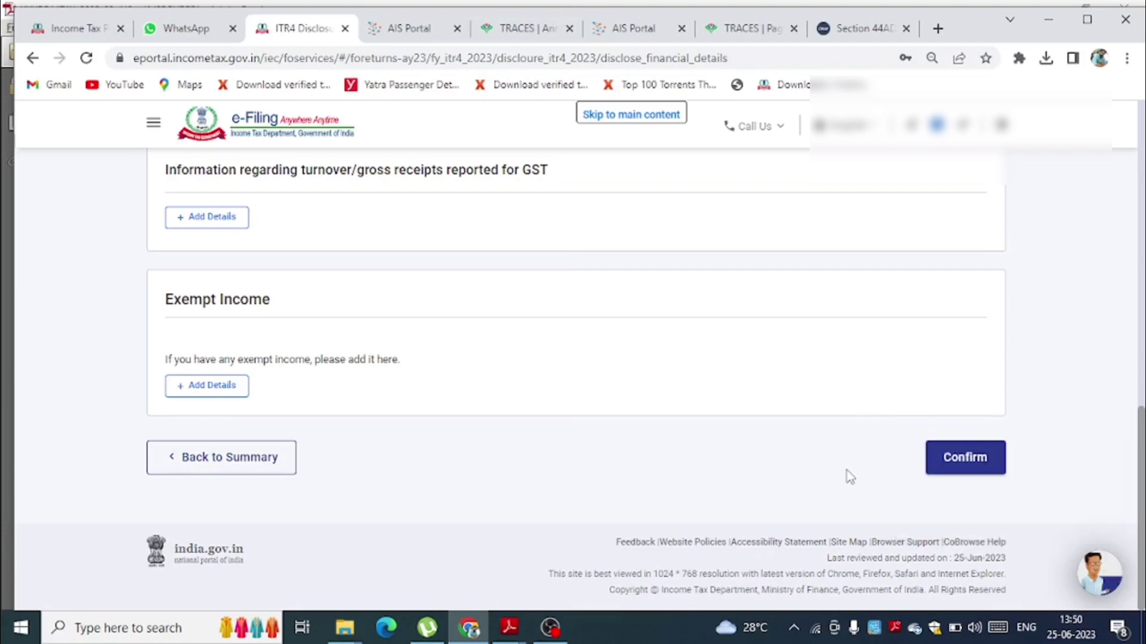
left_click(967, 470)
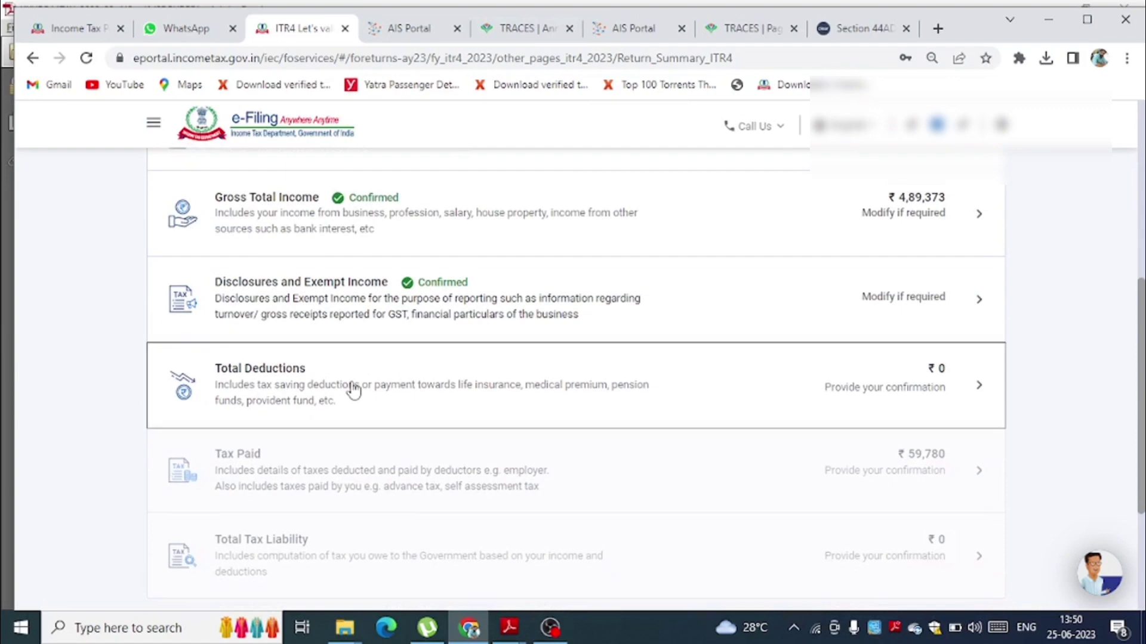
- Open Total Deductions and skip the deduction eligibility questions, confirming with Yes
left_click(352, 389)
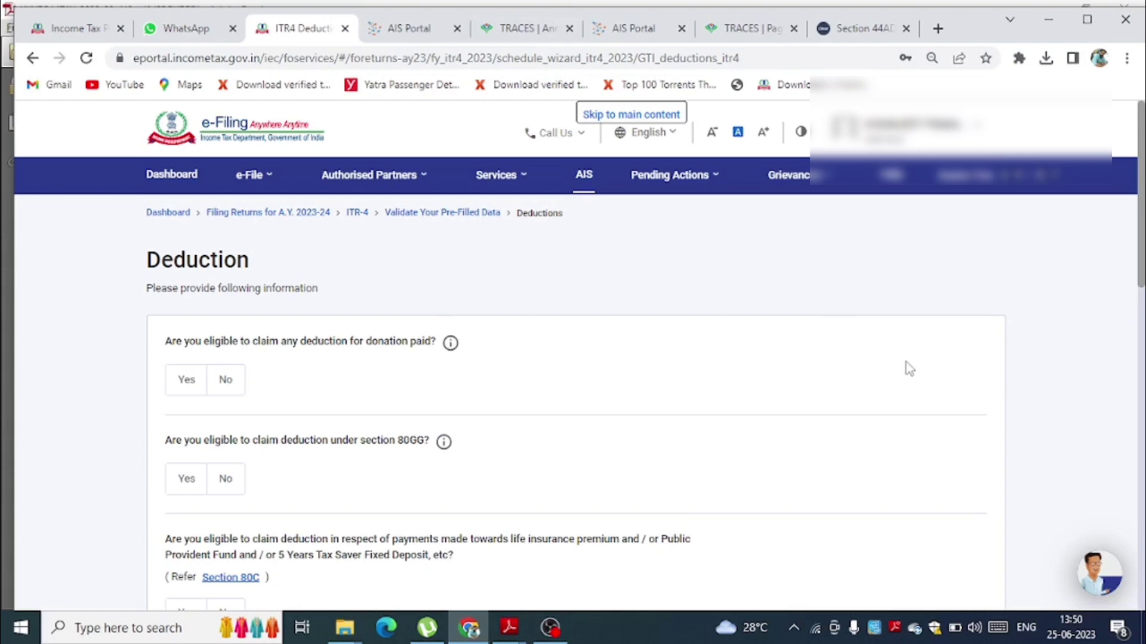
scroll(1140, 268, "down", 3)
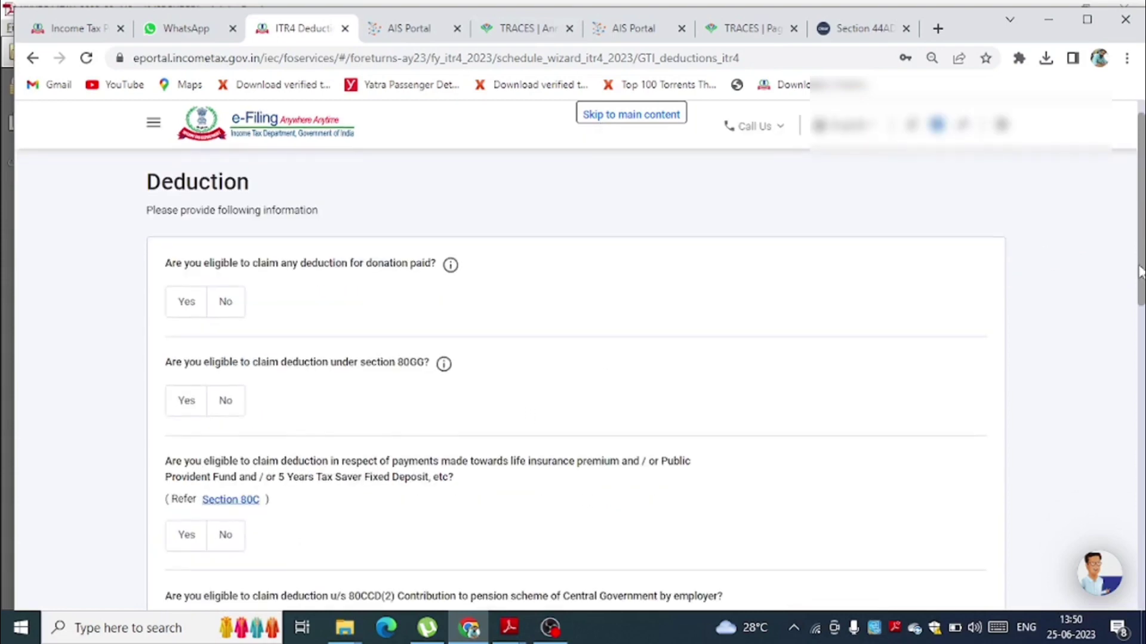
left_click_drag(1138, 285, 1135, 580)
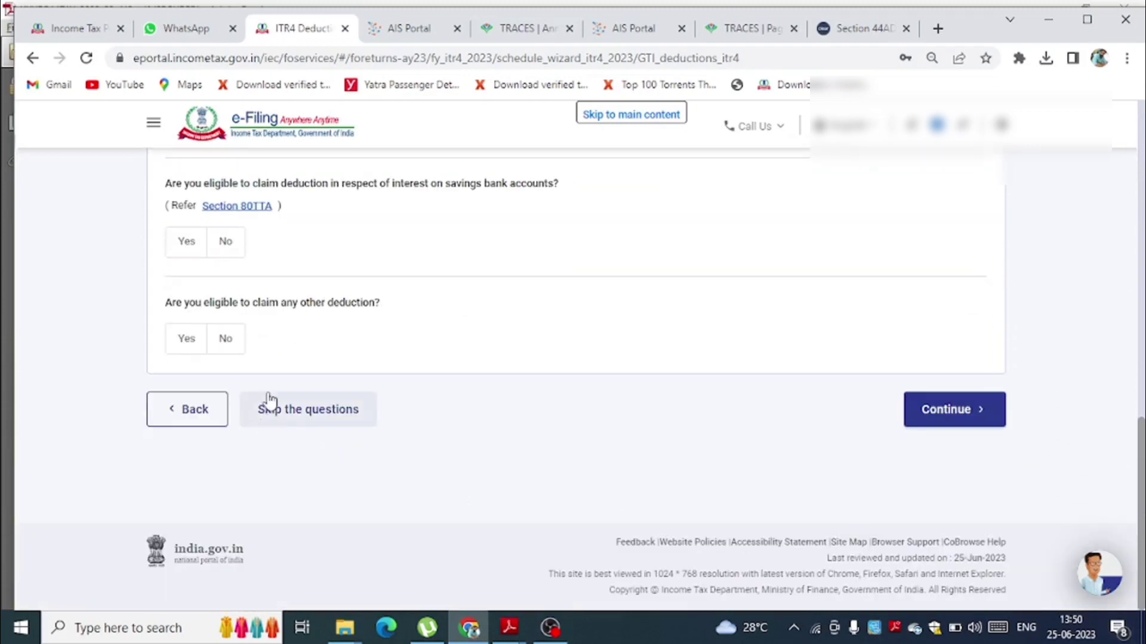
left_click(287, 423)
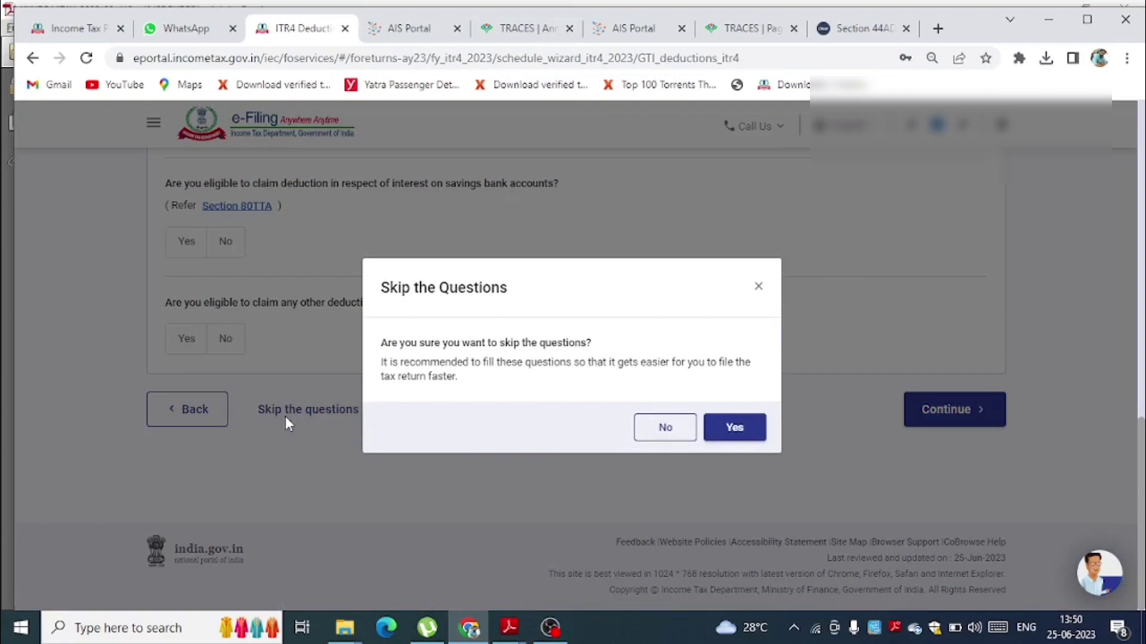
left_click(734, 428)
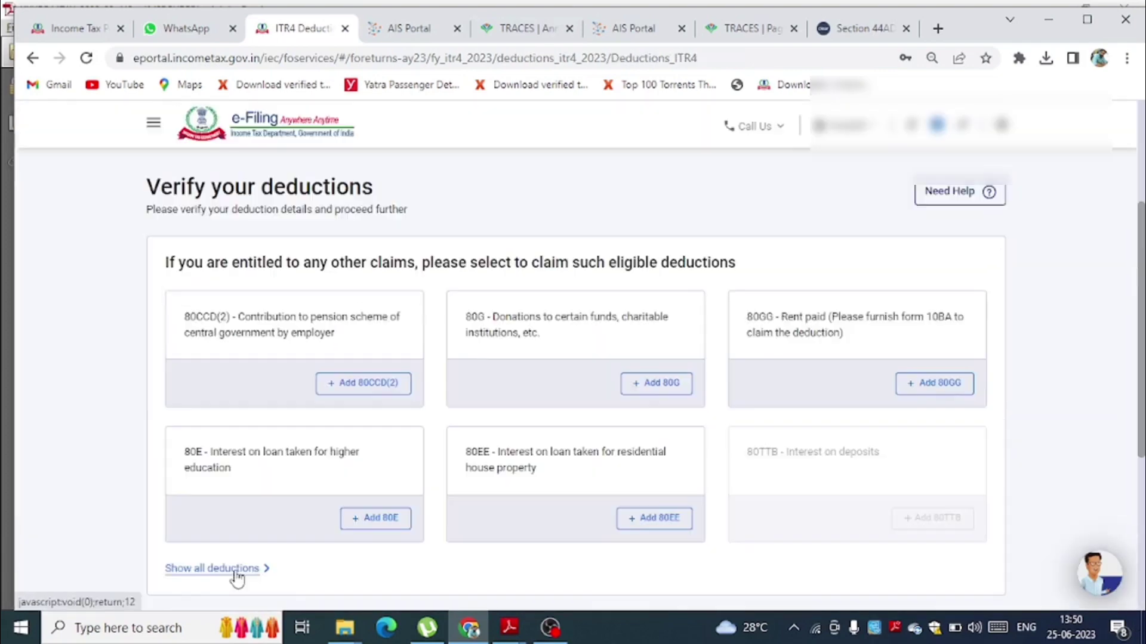
- Add an 80TTA savings bank interest deduction of 5,000 from the full deductions list
left_click(236, 569)
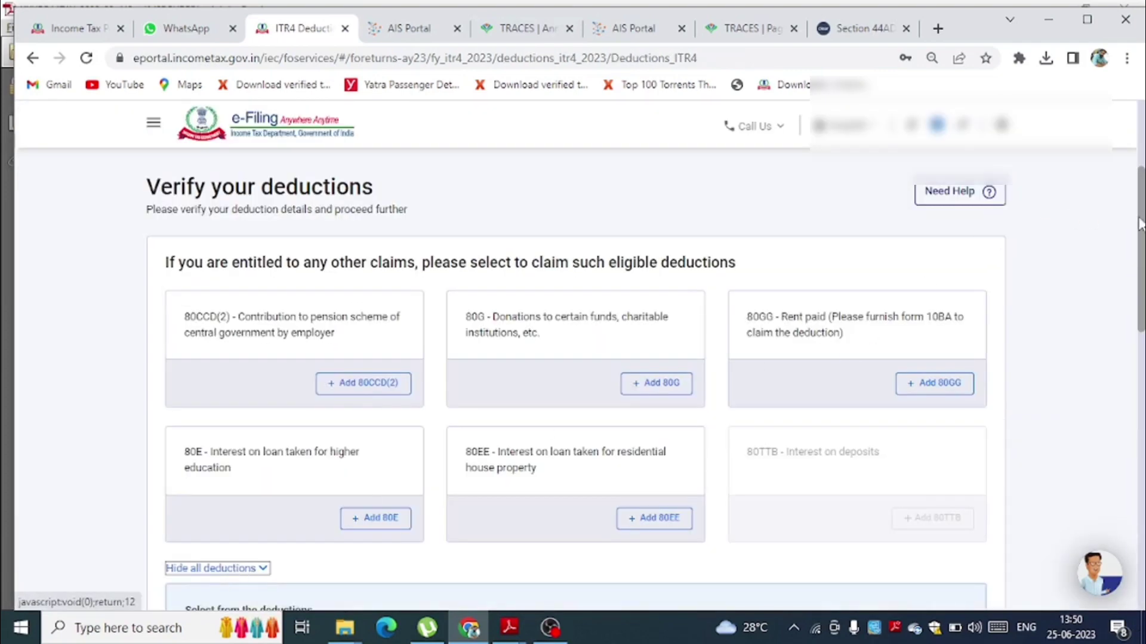
left_click_drag(1140, 223, 1141, 331)
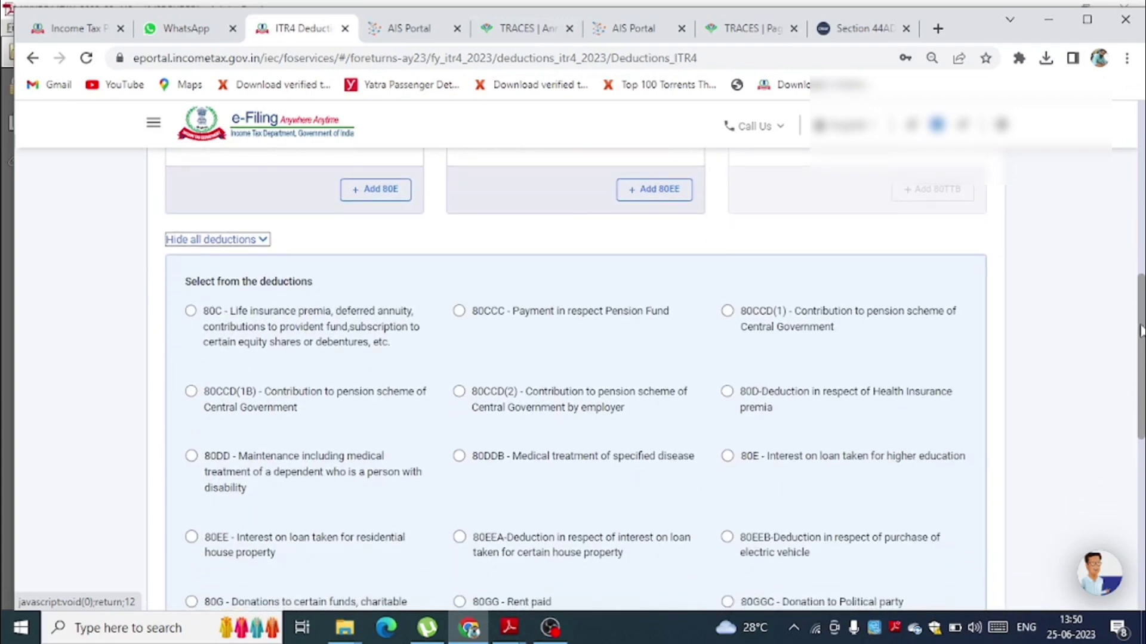
left_click_drag(1141, 331, 1138, 382)
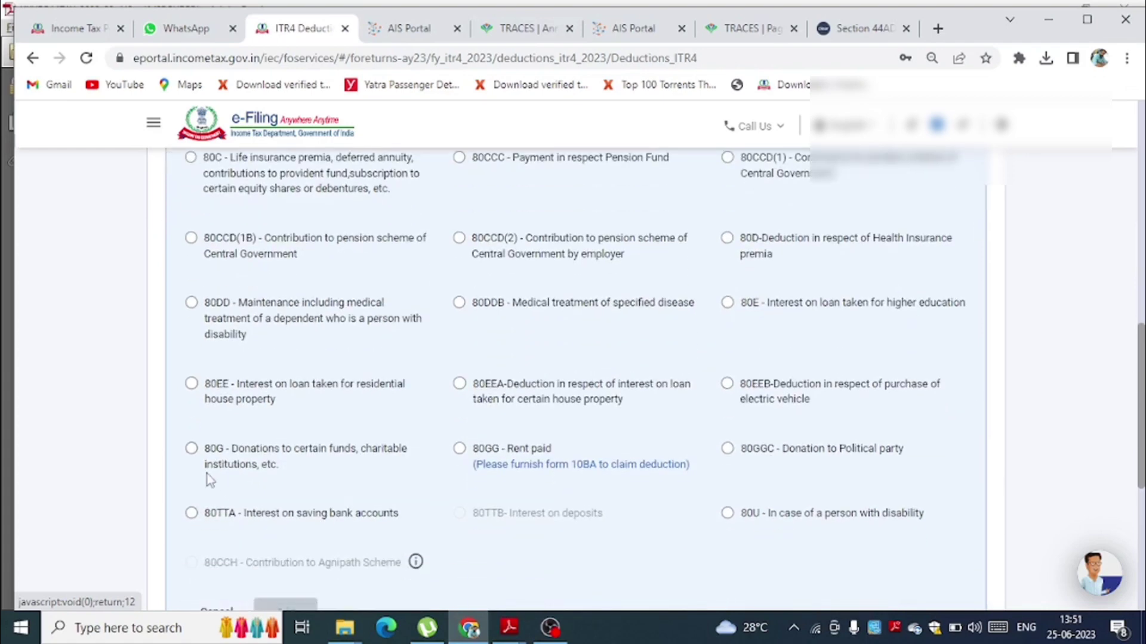
left_click(191, 514)
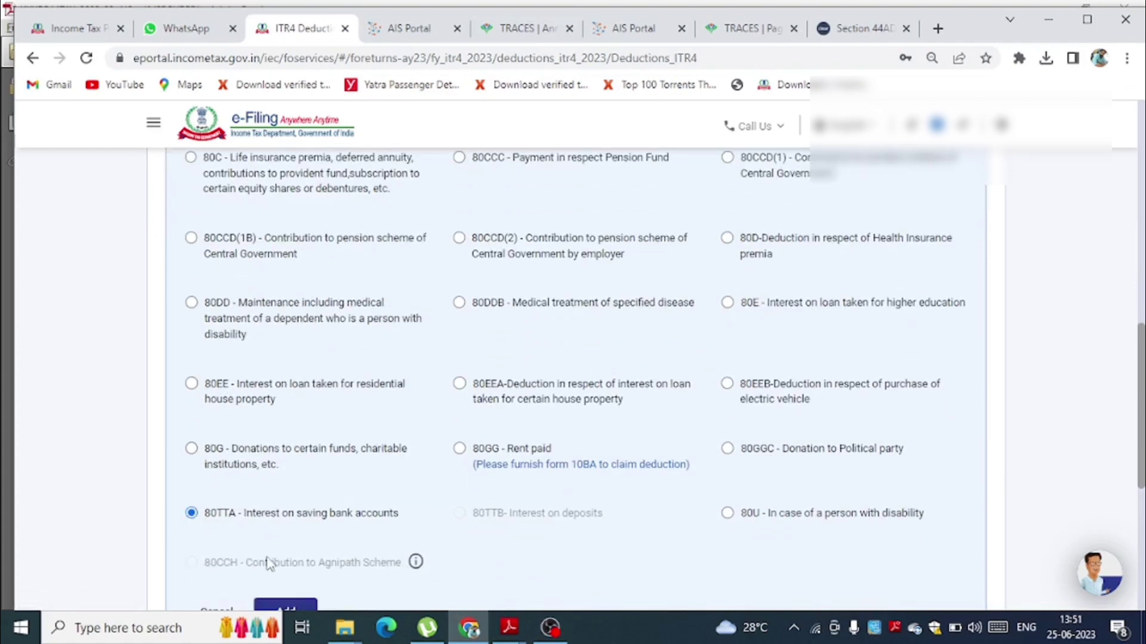
left_click(301, 609)
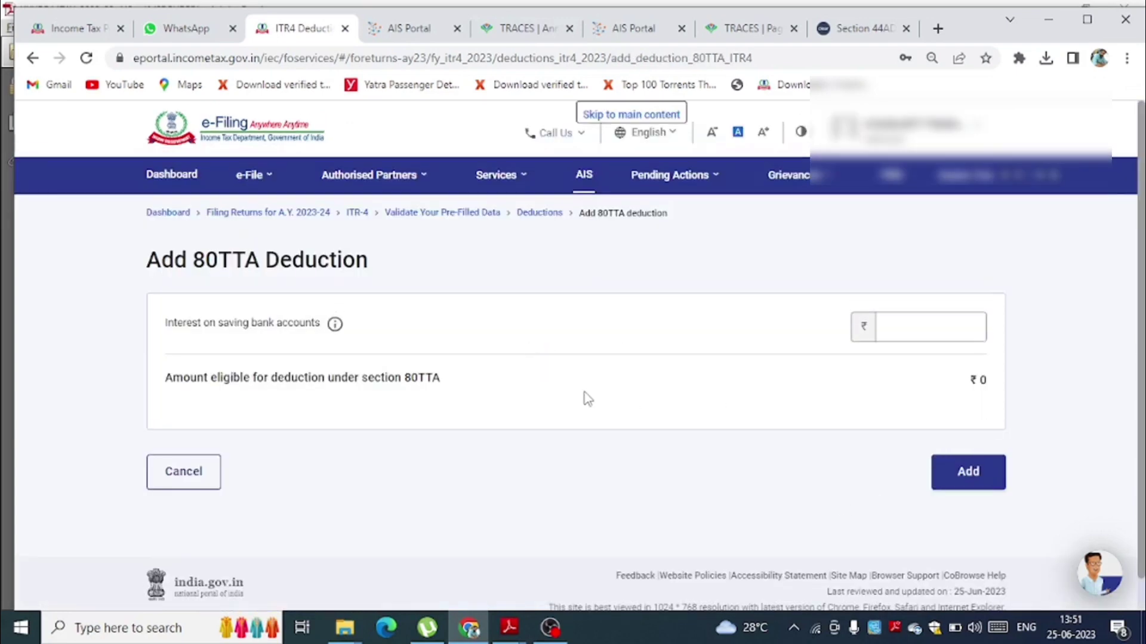
left_click(893, 331)
left_click(912, 334)
type("5")
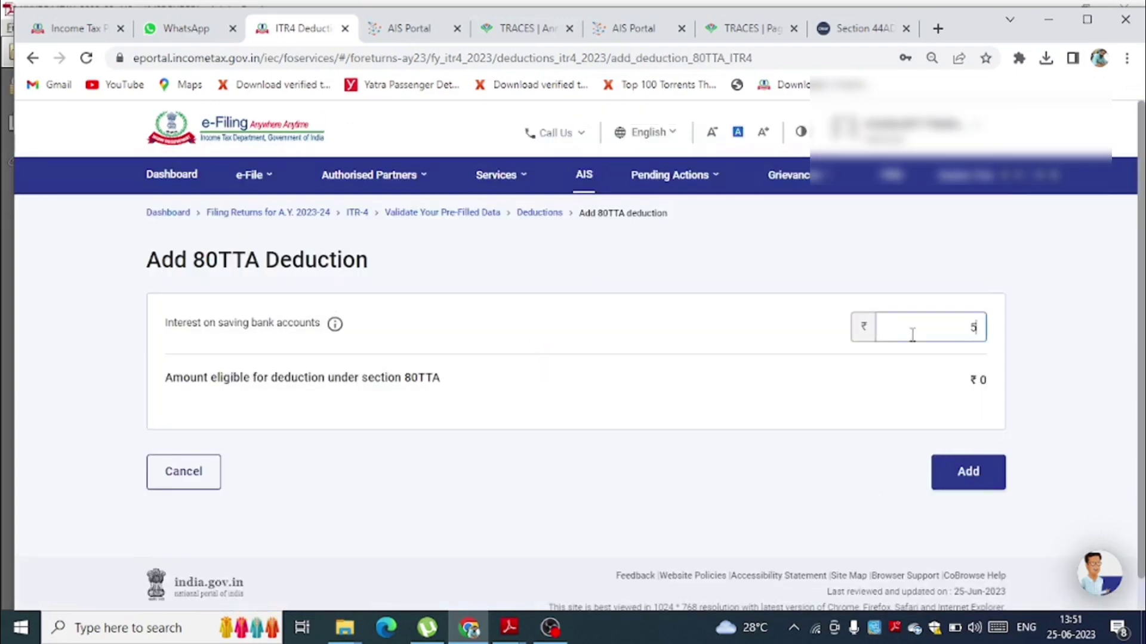
type("000")
left_click(980, 486)
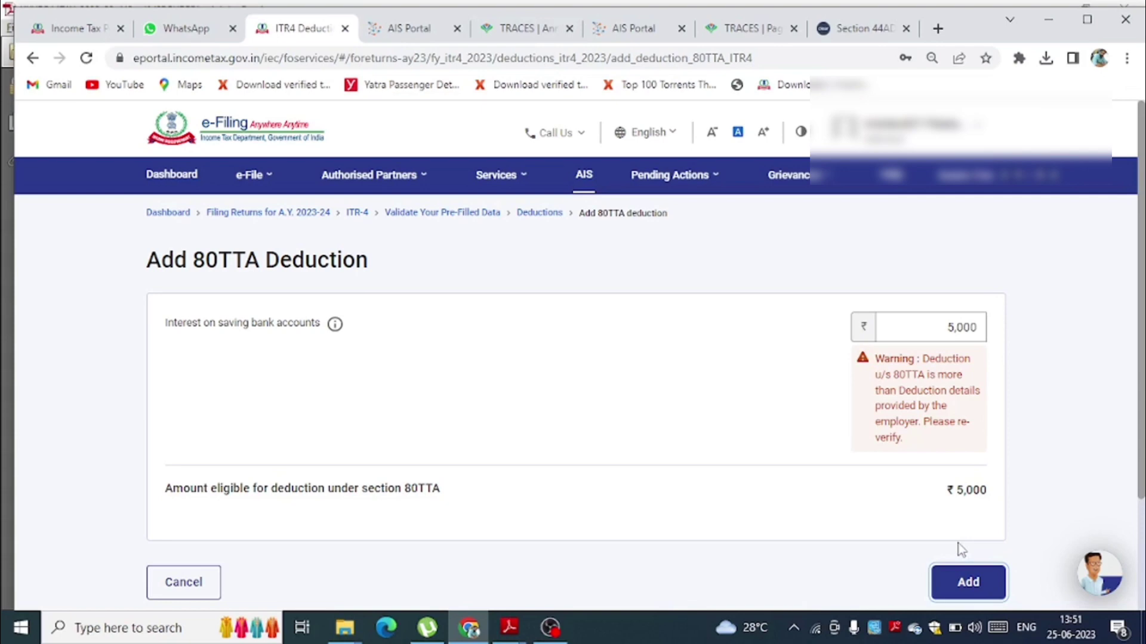
left_click(968, 582)
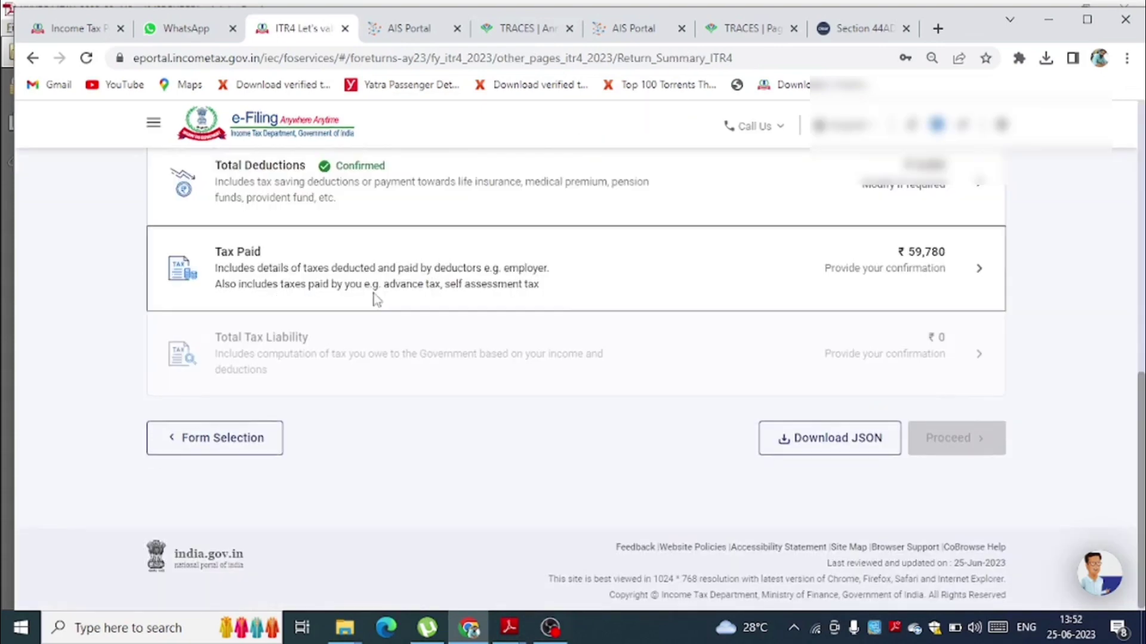
- Open Tax Paid and review the TDS 2(i) details showing 59,780 on non-salary income
left_click(374, 300)
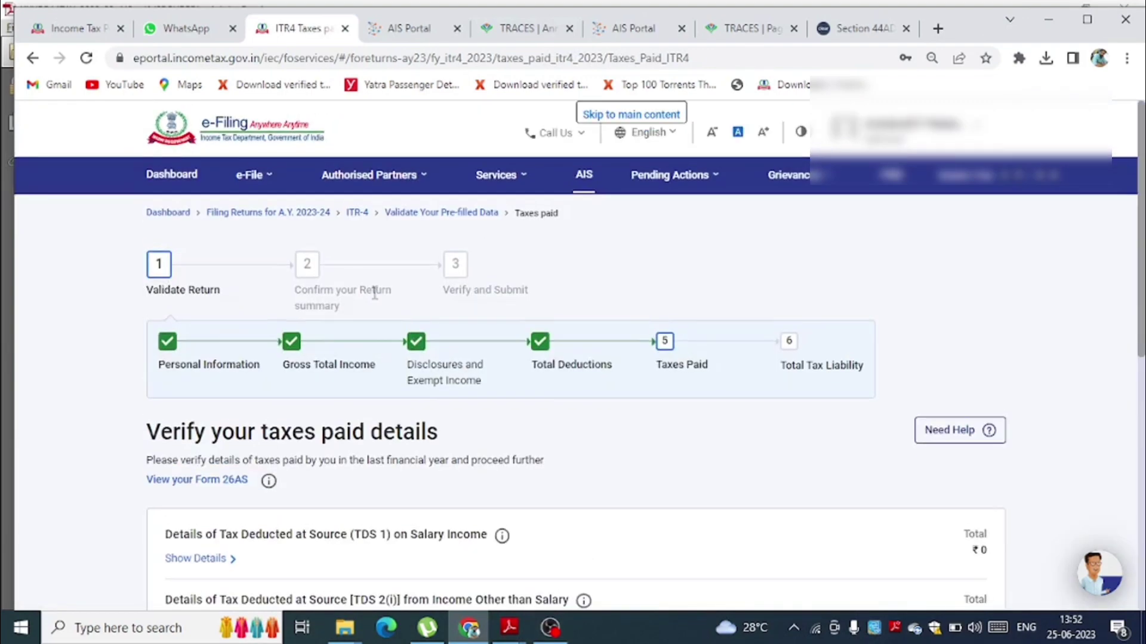
left_click_drag(1142, 234, 1138, 318)
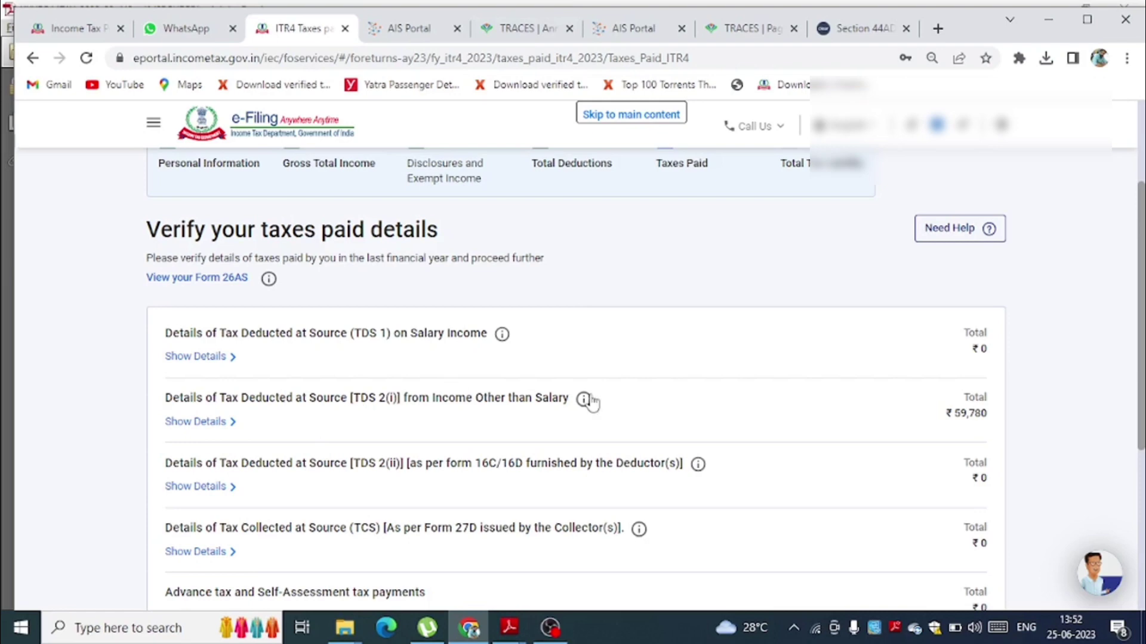
left_click(206, 423)
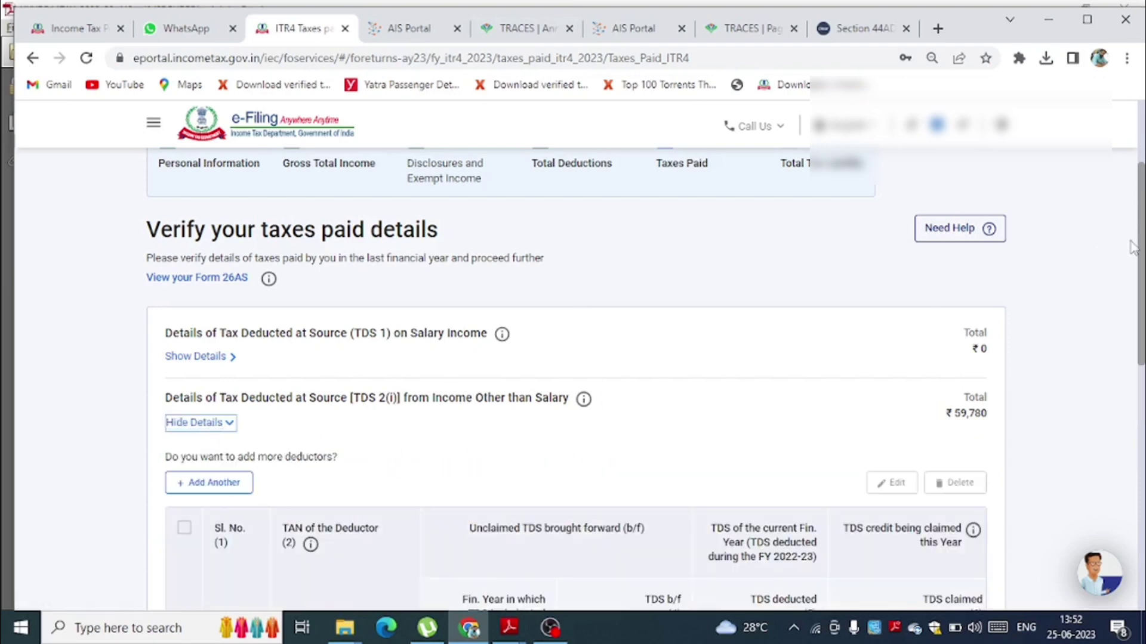
left_click_drag(1140, 250, 1136, 350)
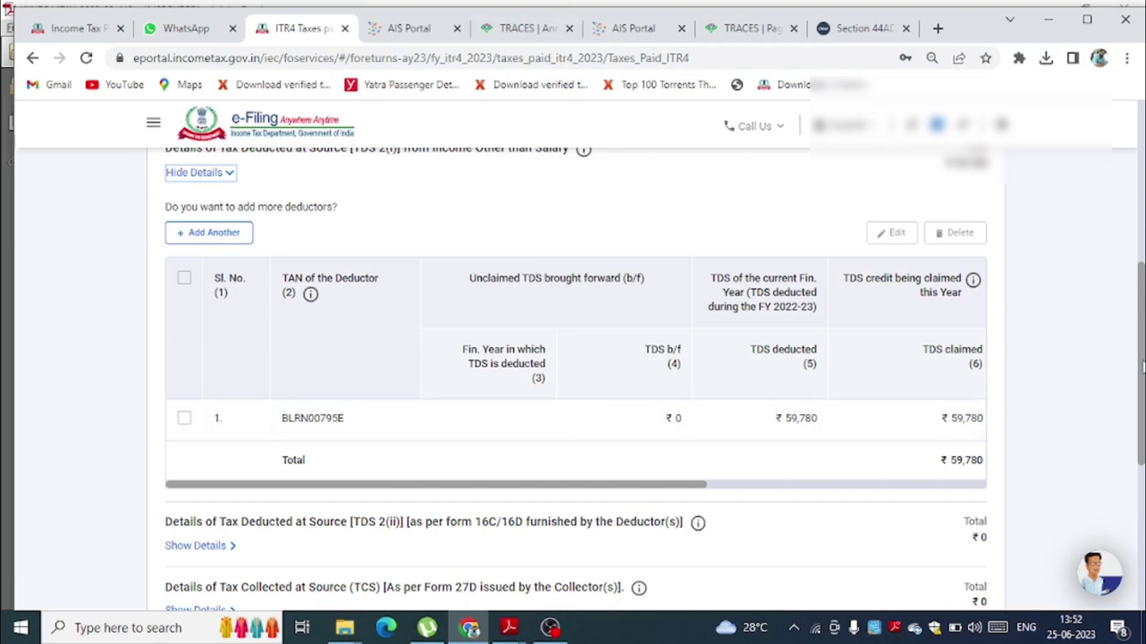
left_click_drag(1142, 367, 1140, 518)
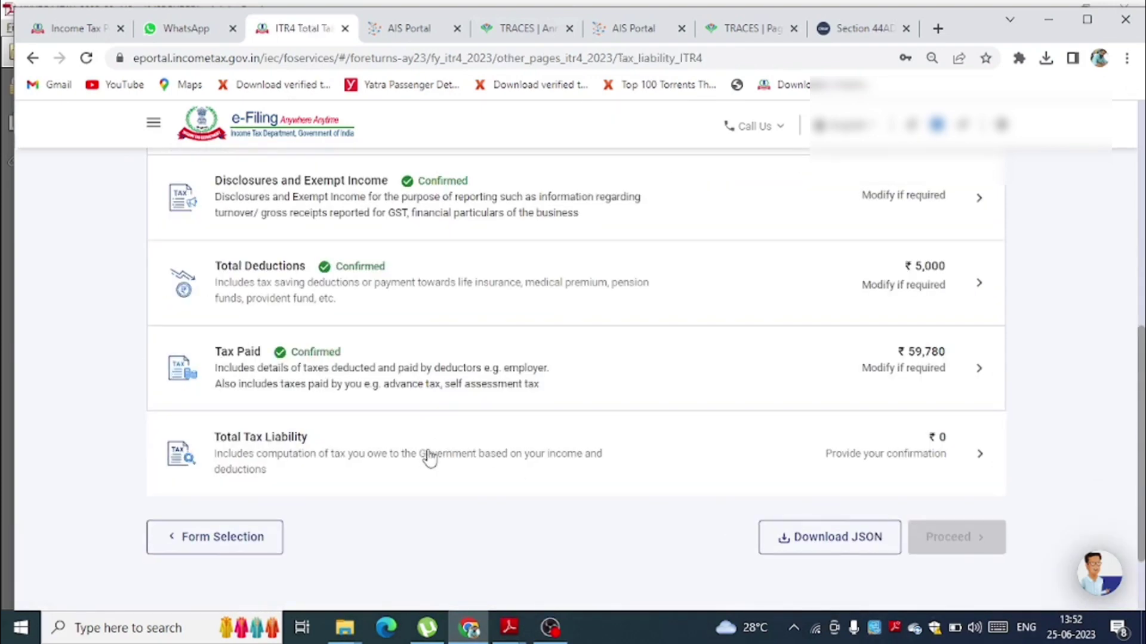
- Open and confirm the ₹0 Total Tax Liability section
left_click(429, 459)
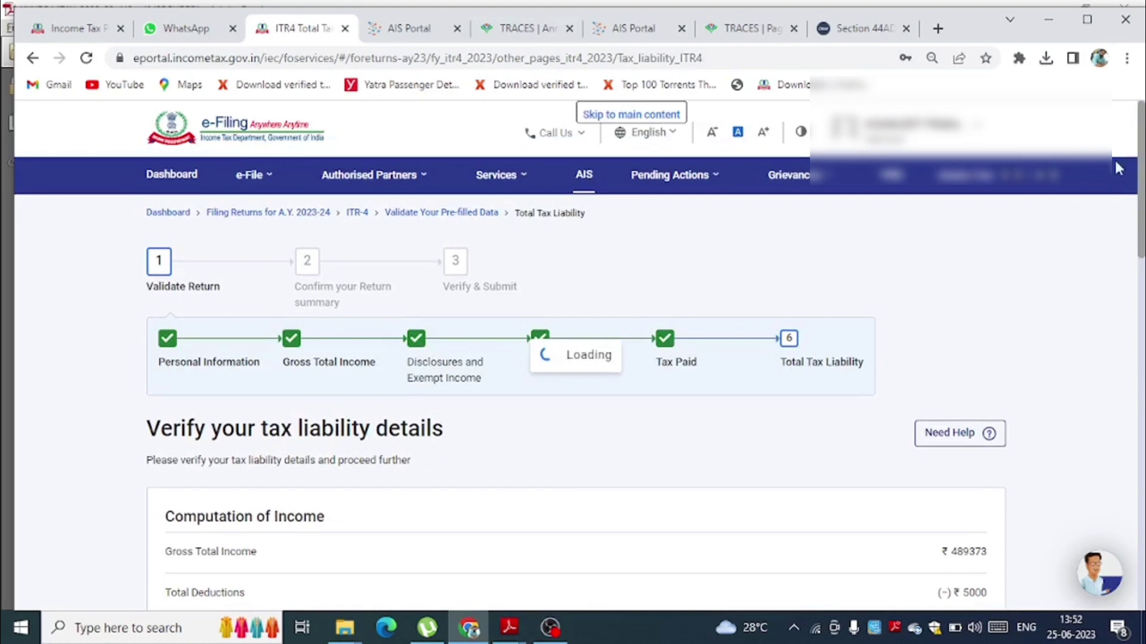
scroll(1122, 215, "down", 6)
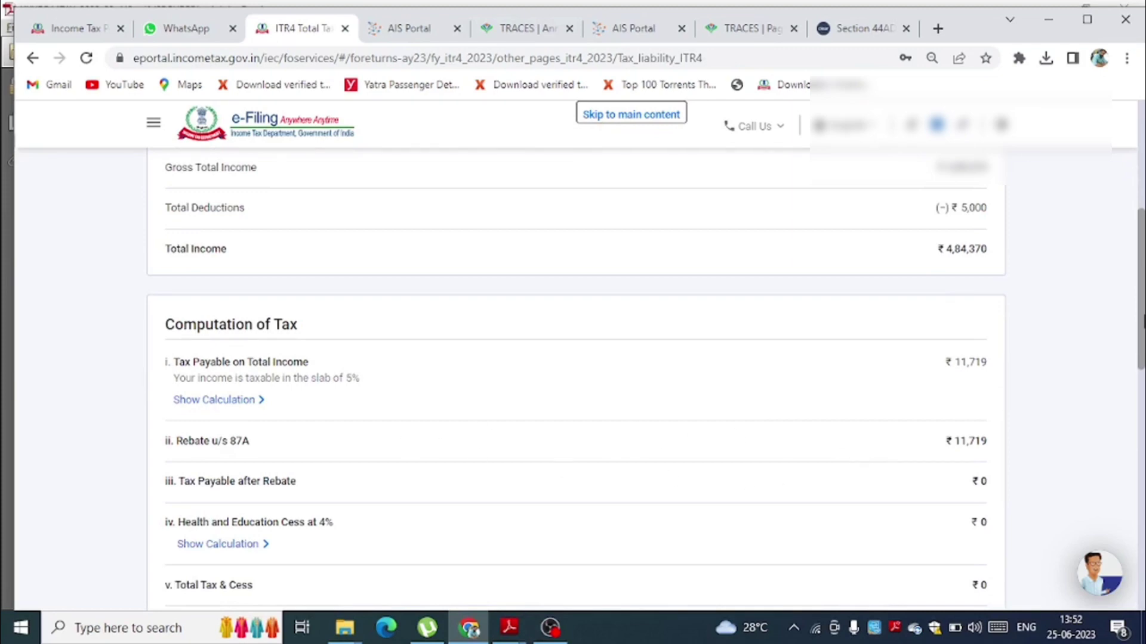
left_click_drag(1142, 322, 1130, 243)
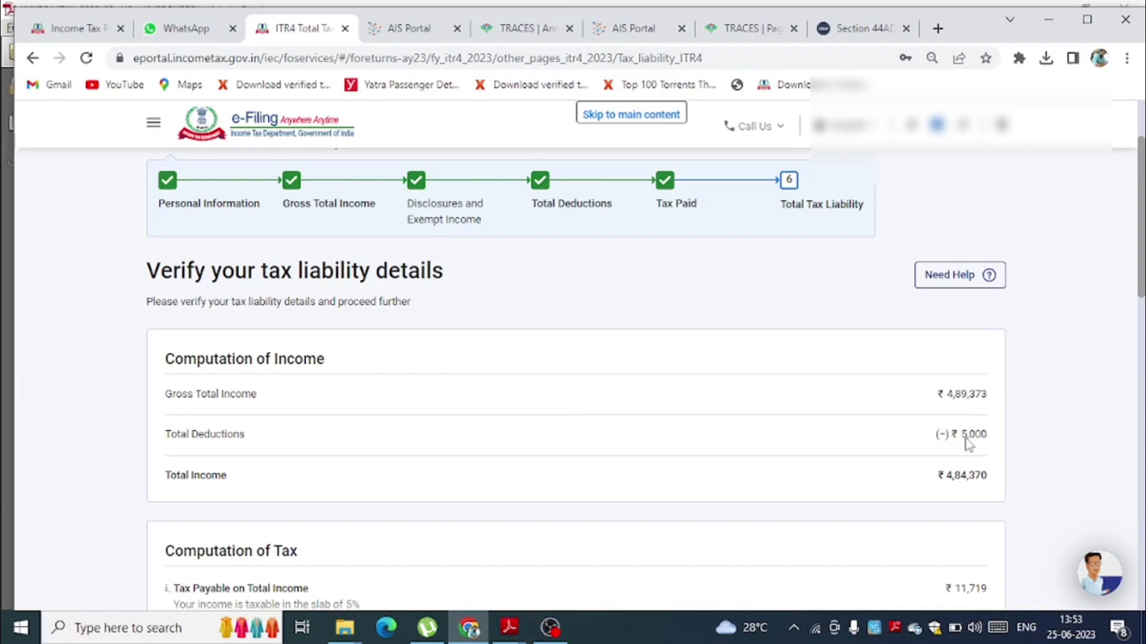
left_click_drag(1143, 239, 1140, 518)
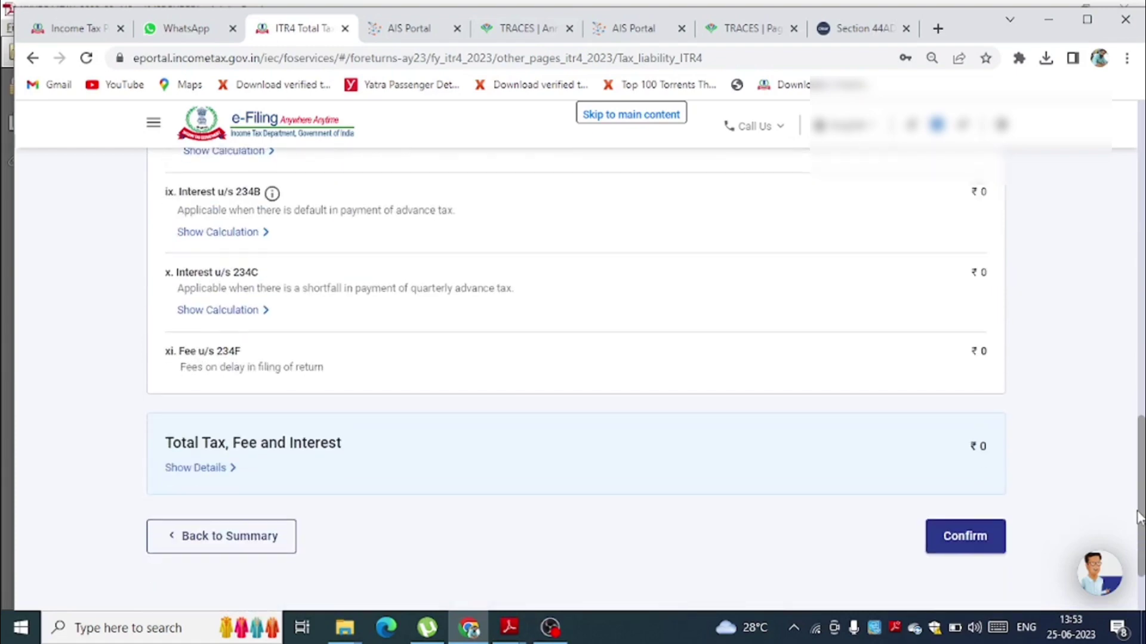
left_click(968, 546)
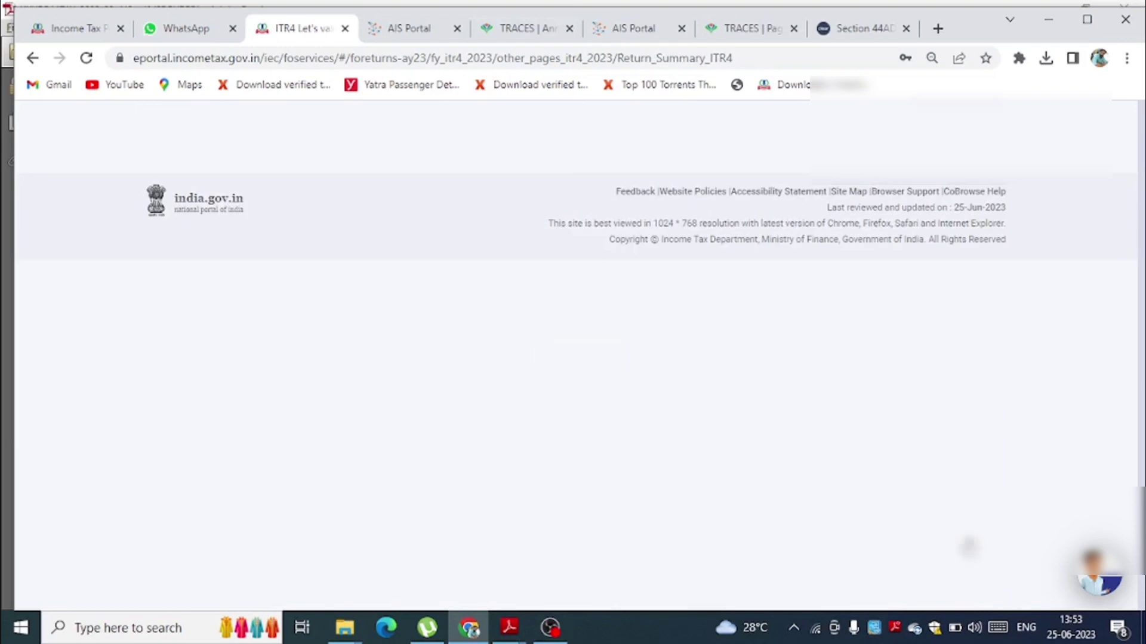
scroll(573, 358, "down", 10)
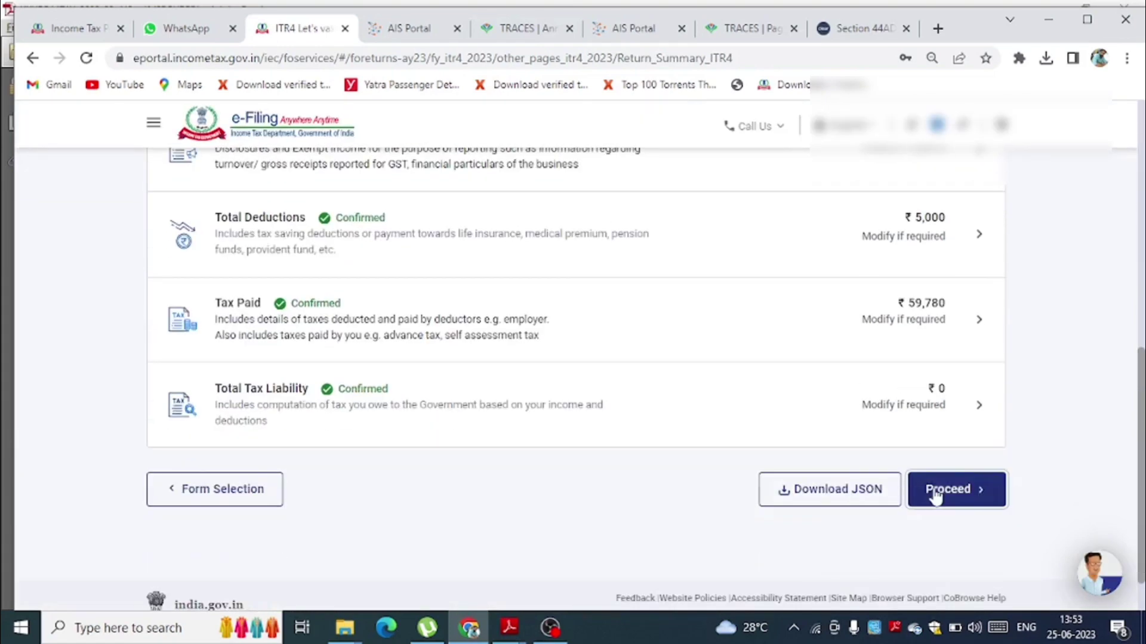
- Proceed past the ₹59,780 refund summary, accept the declaration, preview and validate the return
left_click(934, 490)
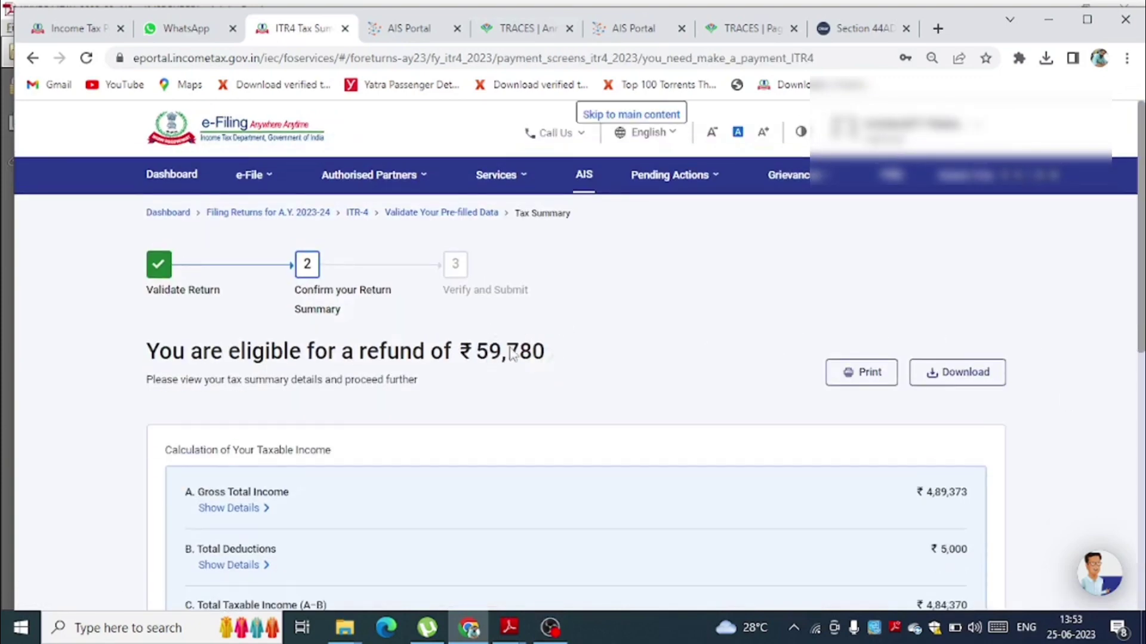
scroll(1140, 402, "down", 5)
scroll(1140, 403, "down", 3)
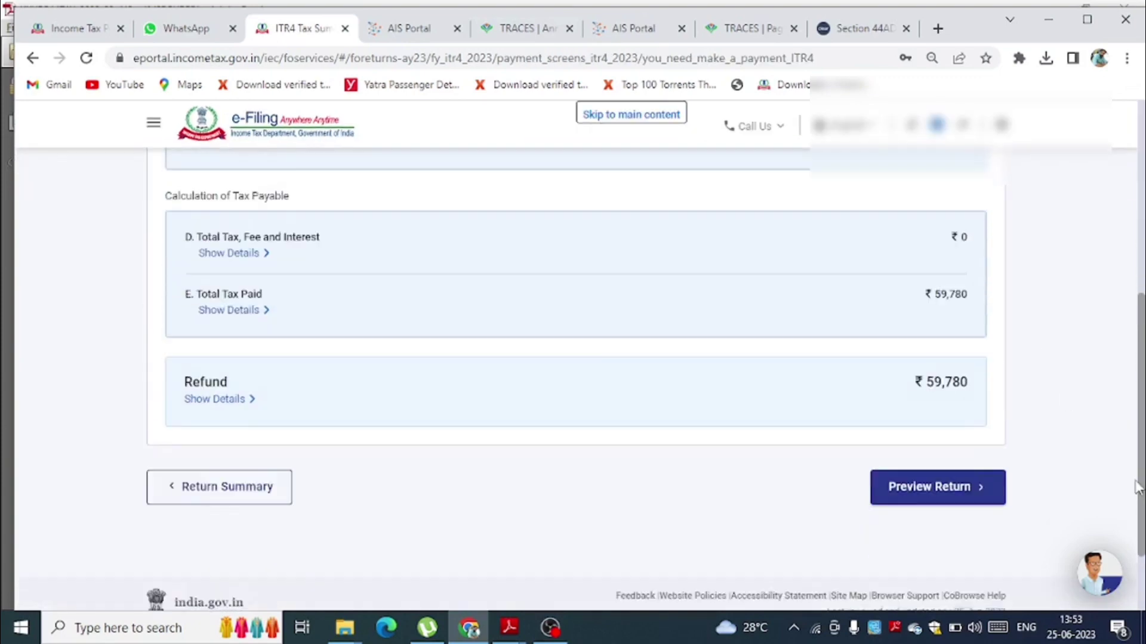
left_click(933, 461)
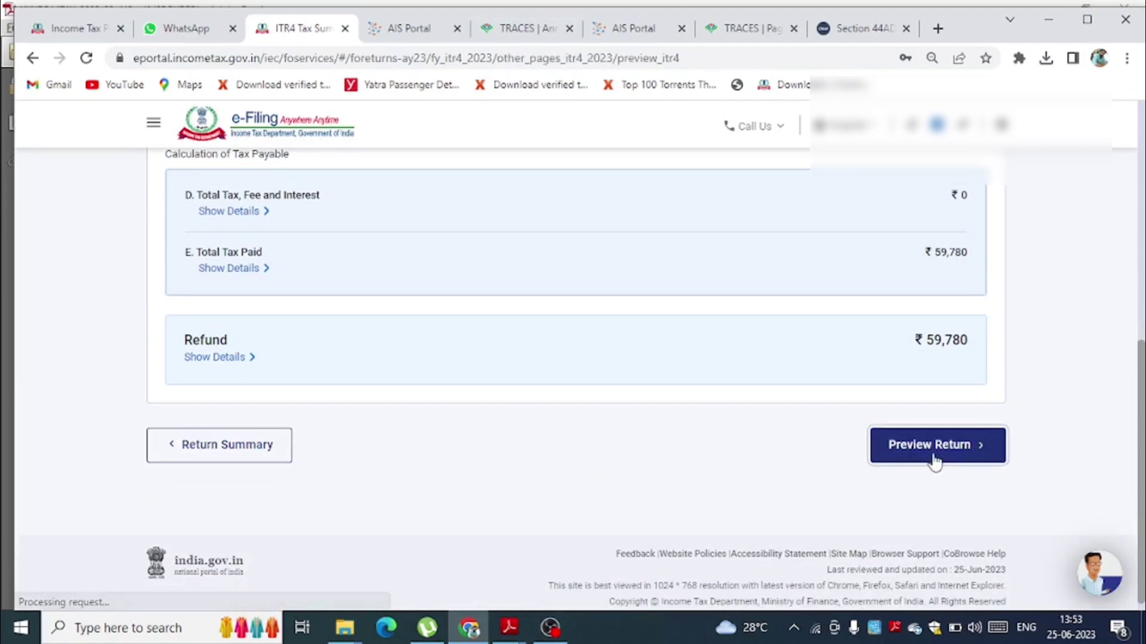
left_click(172, 267)
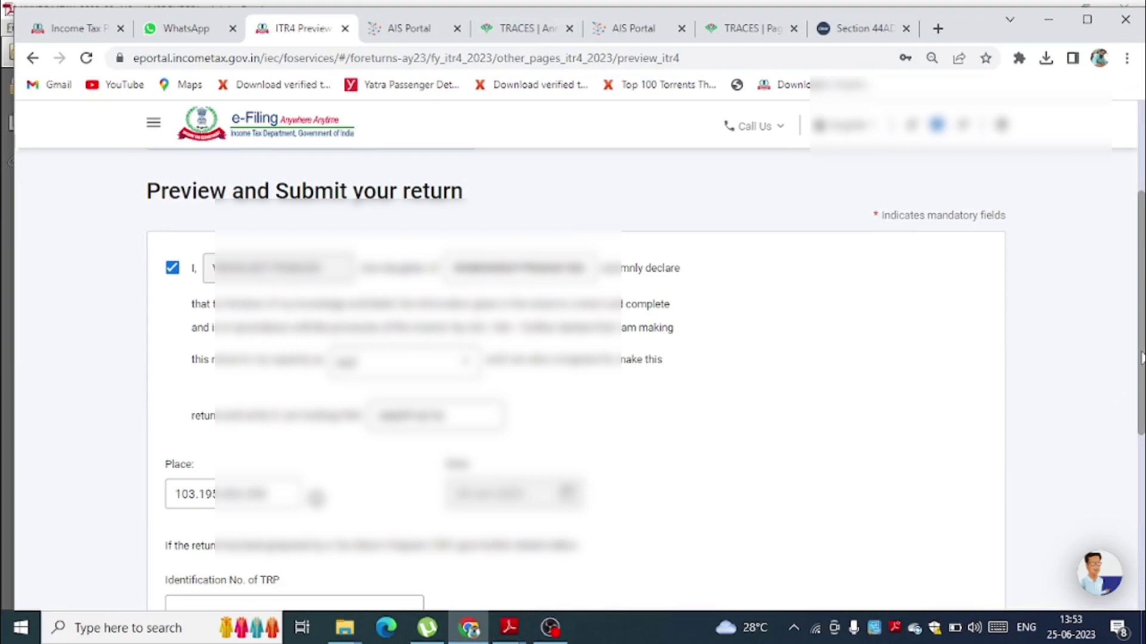
left_click_drag(1142, 325, 1130, 434)
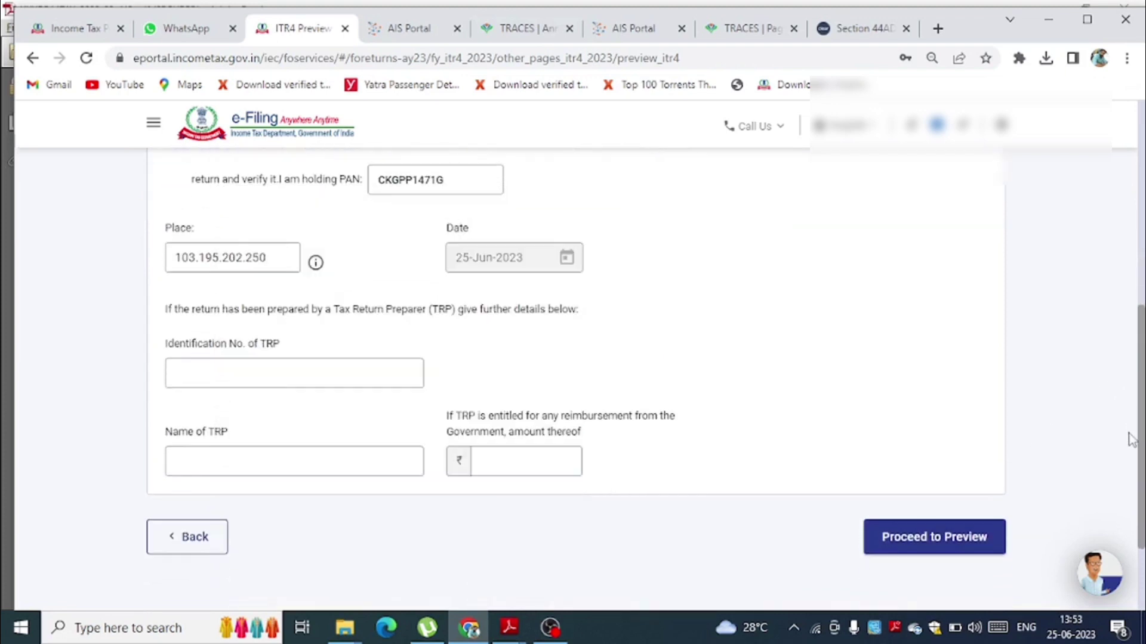
left_click(919, 550)
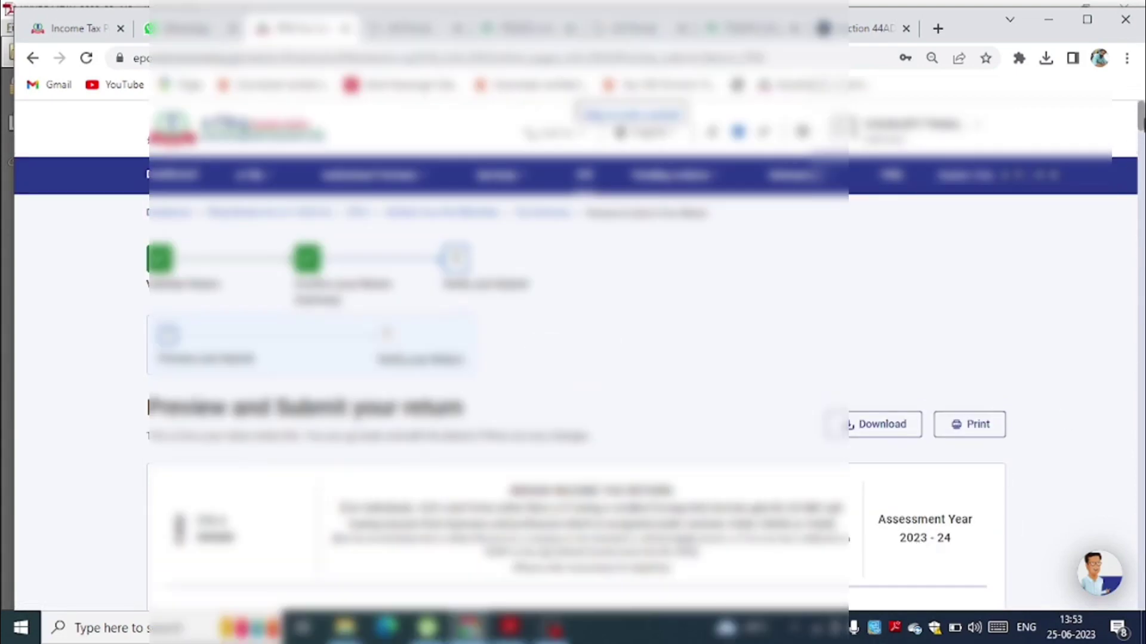
left_click_drag(1142, 123, 1137, 618)
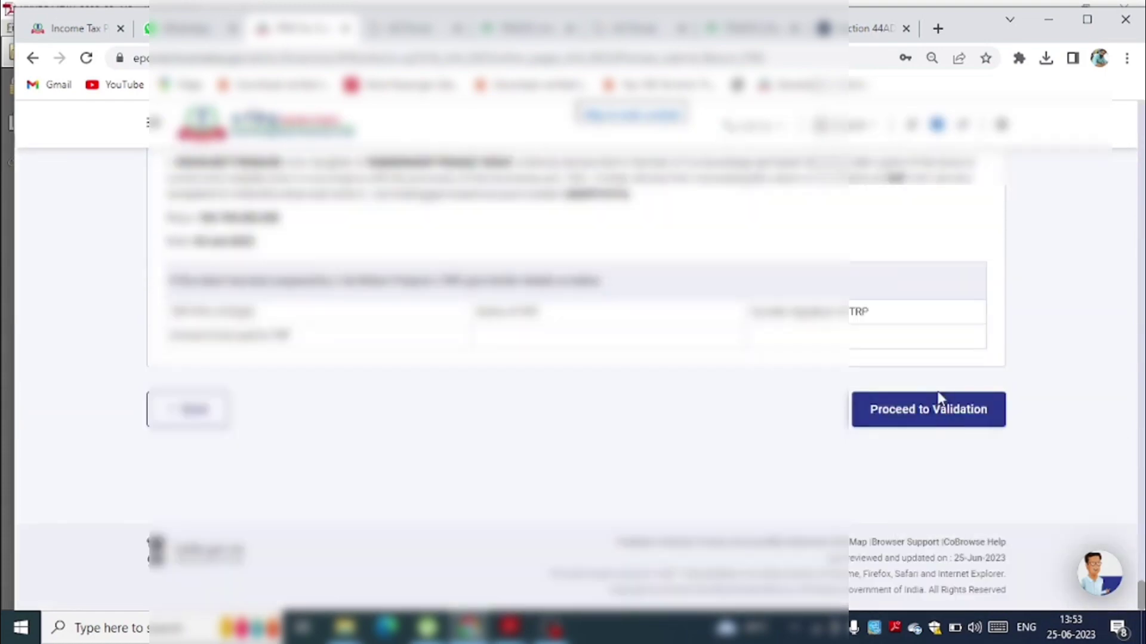
left_click(939, 421)
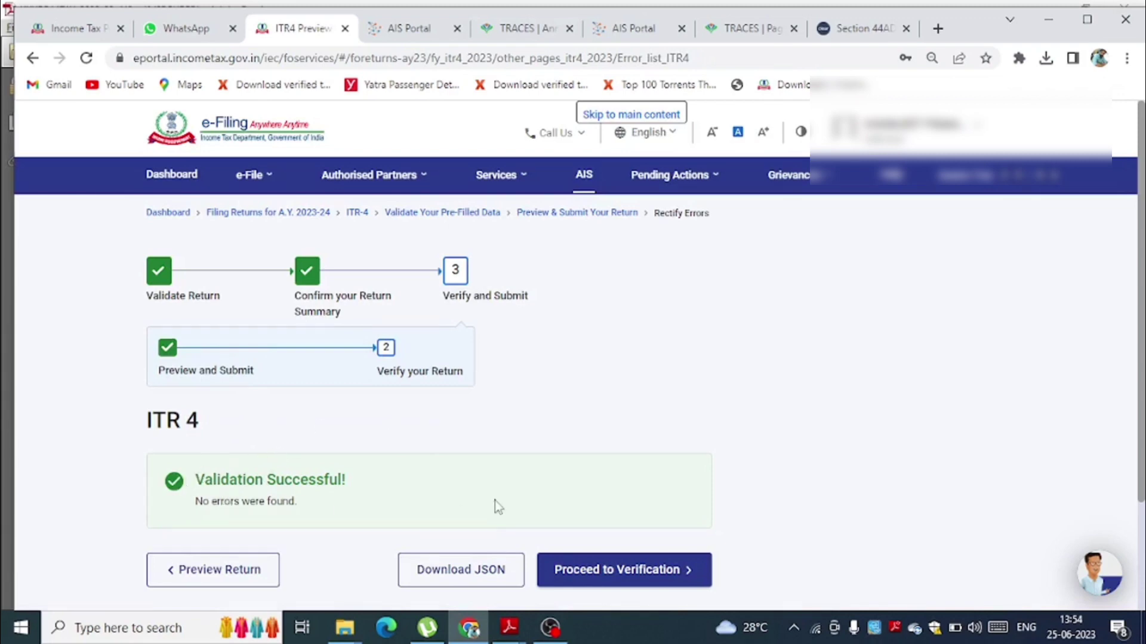
- Proceed to verification, review the missing 44AD business-code error, and reopen Gross Total Income
left_click(644, 572)
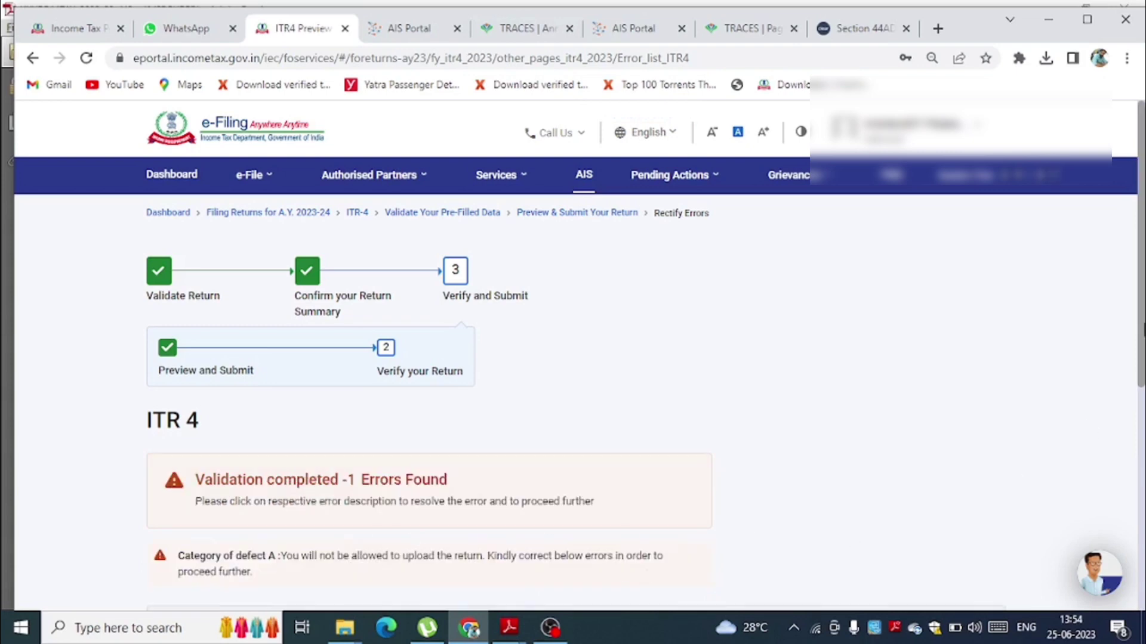
left_click_drag(1142, 331, 1140, 408)
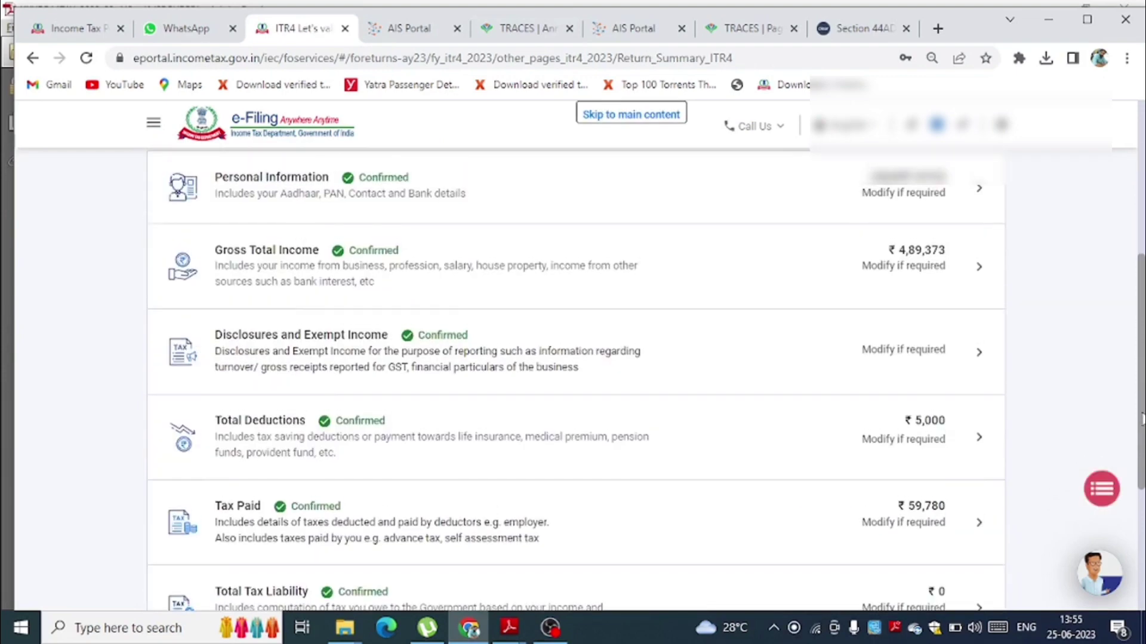
left_click(354, 246)
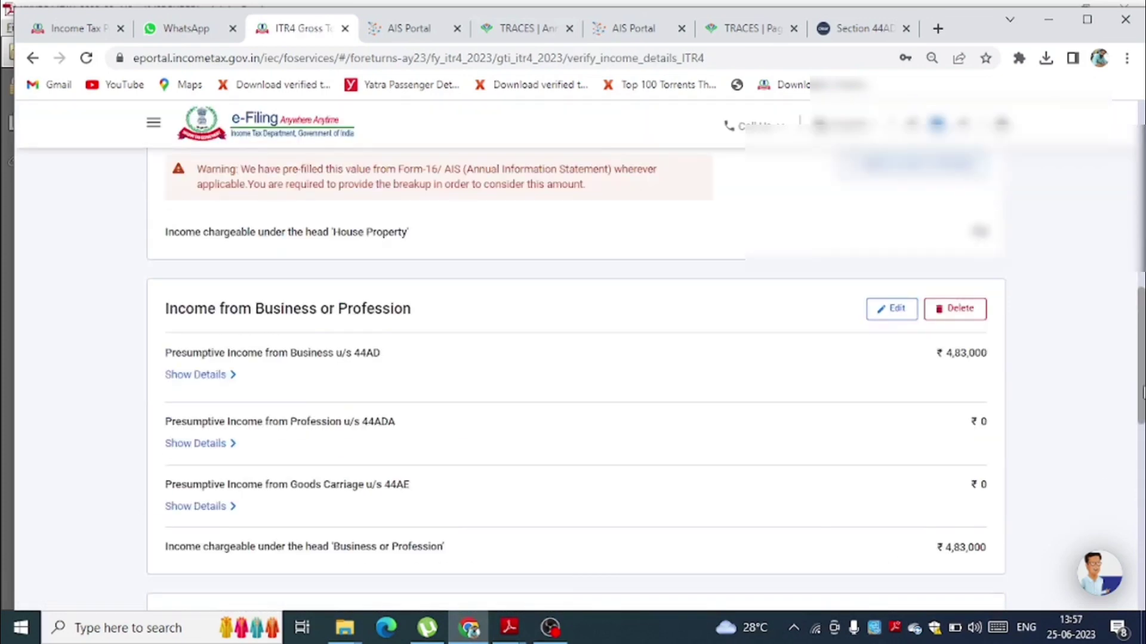
- Delete the ₹4,83,000 section 44AD Business or Profession income entry
scroll(573, 358, "down", 1)
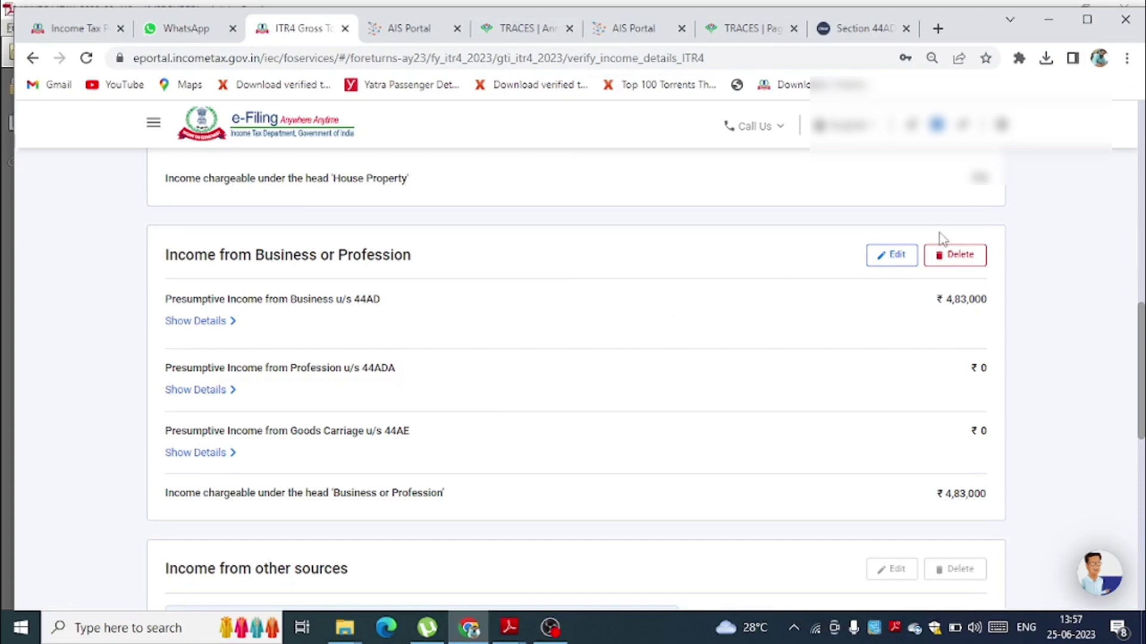
left_click(957, 255)
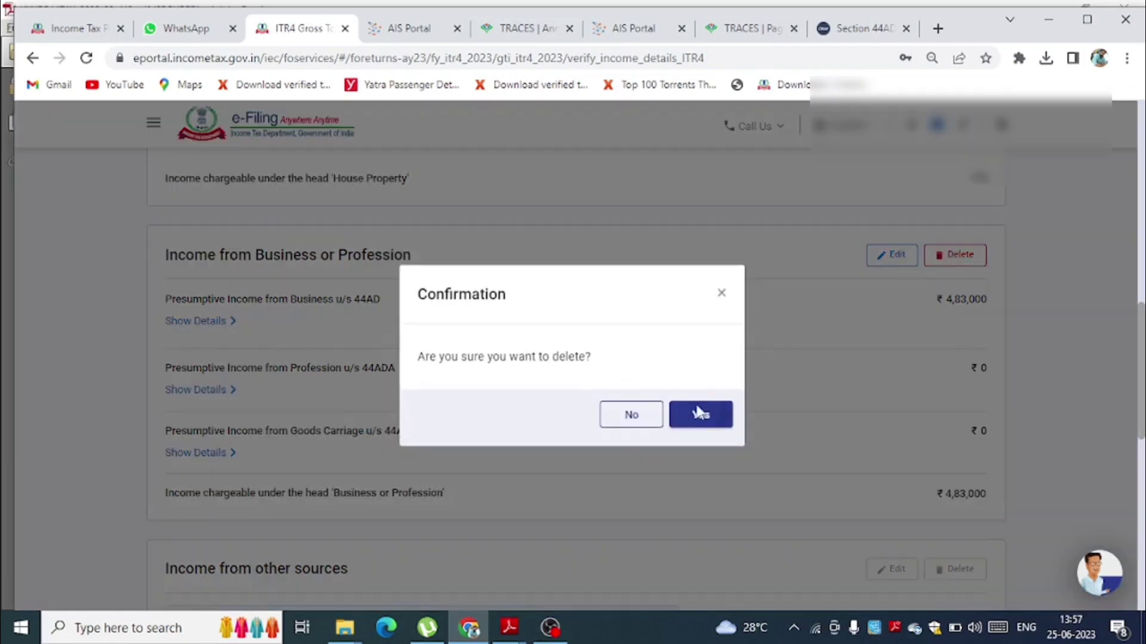
left_click(699, 417)
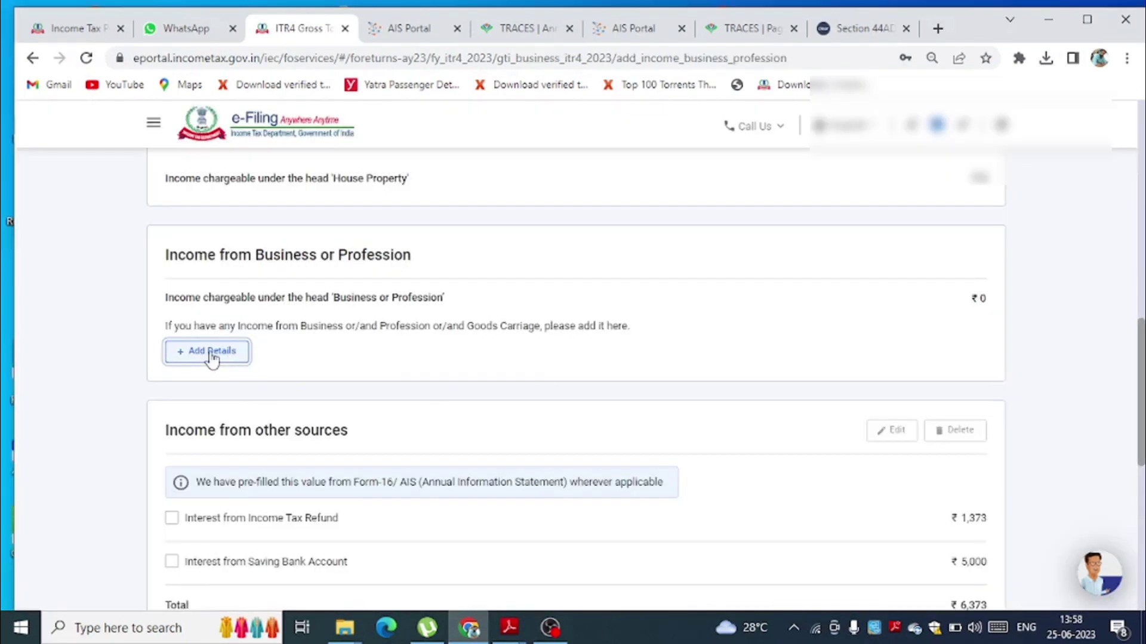
- Add a 44ADA profession entry named DOCTOR, described as MEDICAL SERVICES TO NHL
left_click(212, 354)
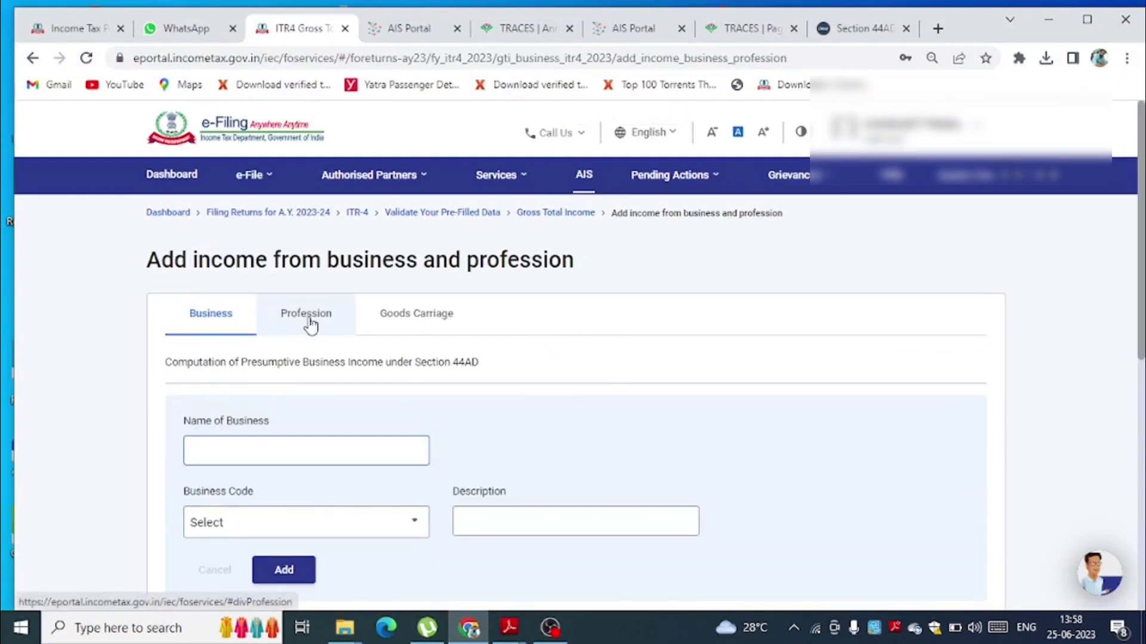
left_click(309, 322)
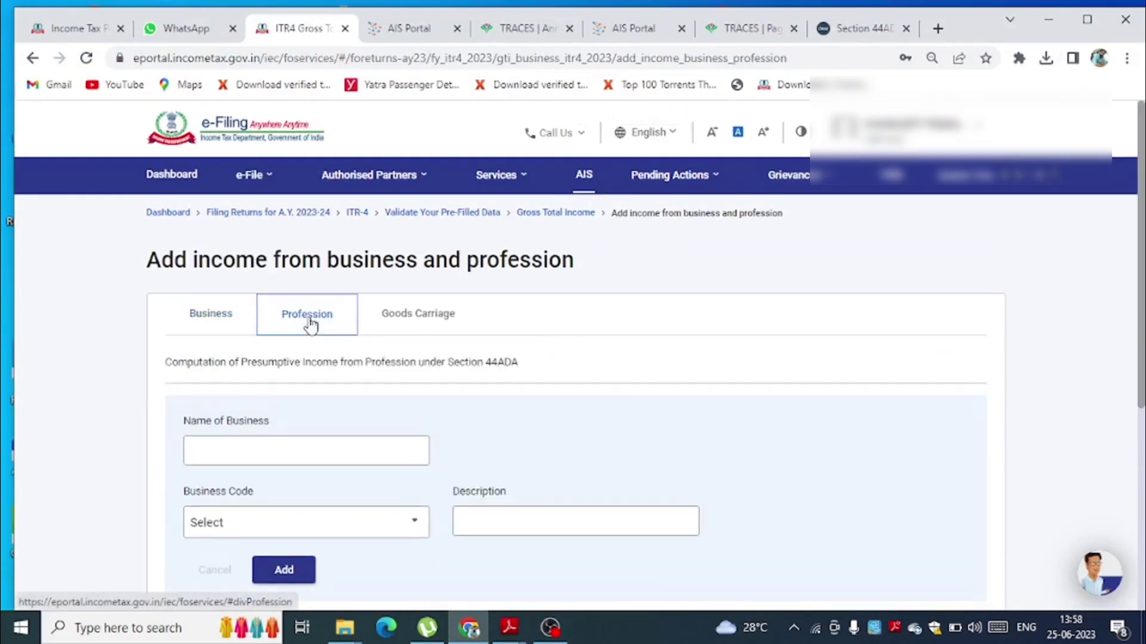
left_click(248, 438)
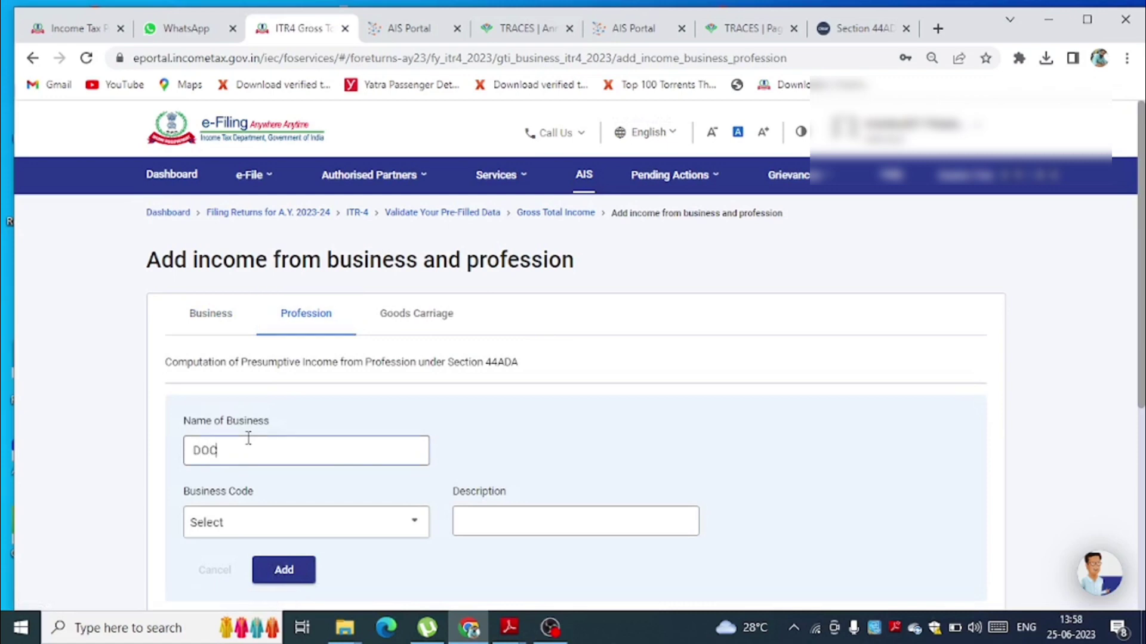
key("Tab")
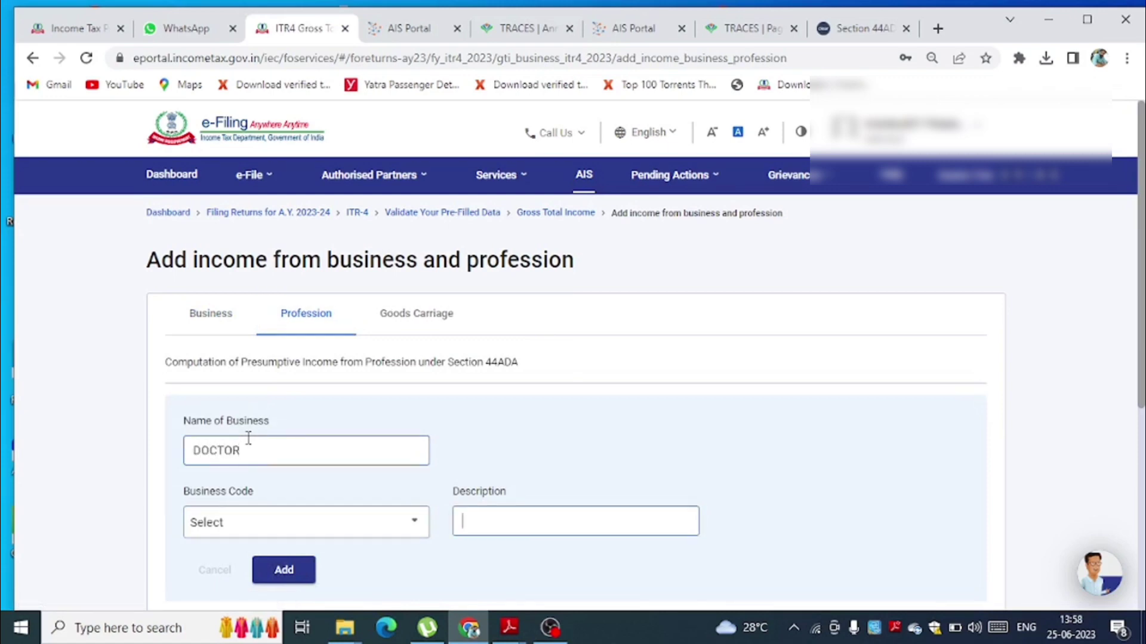
left_click(466, 512)
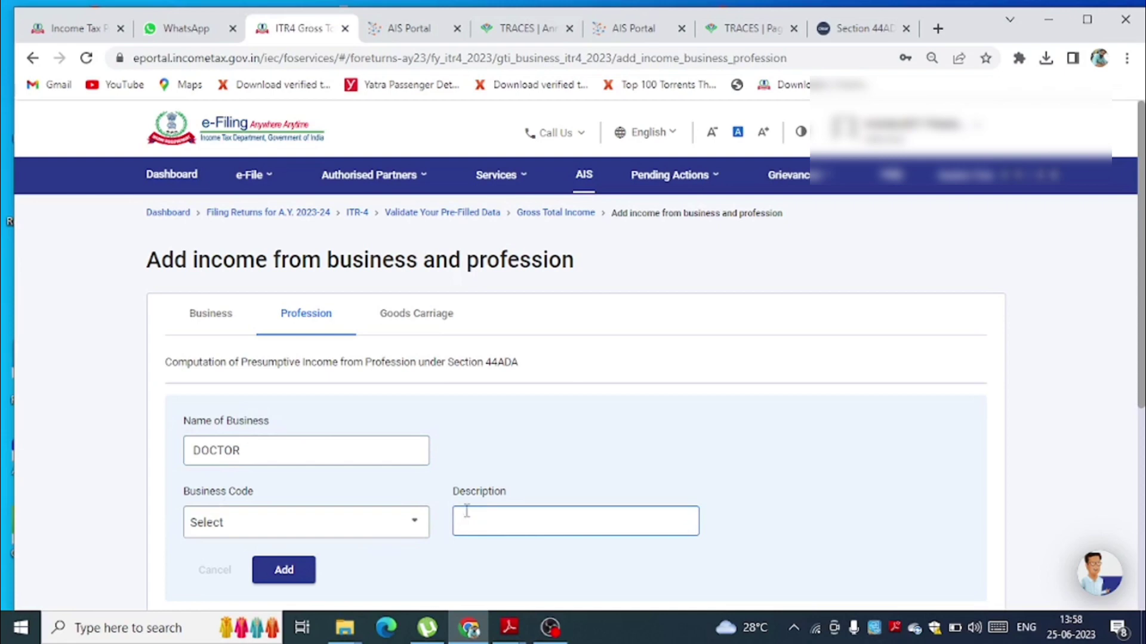
type("MEDICAL SERVICES TO NHL")
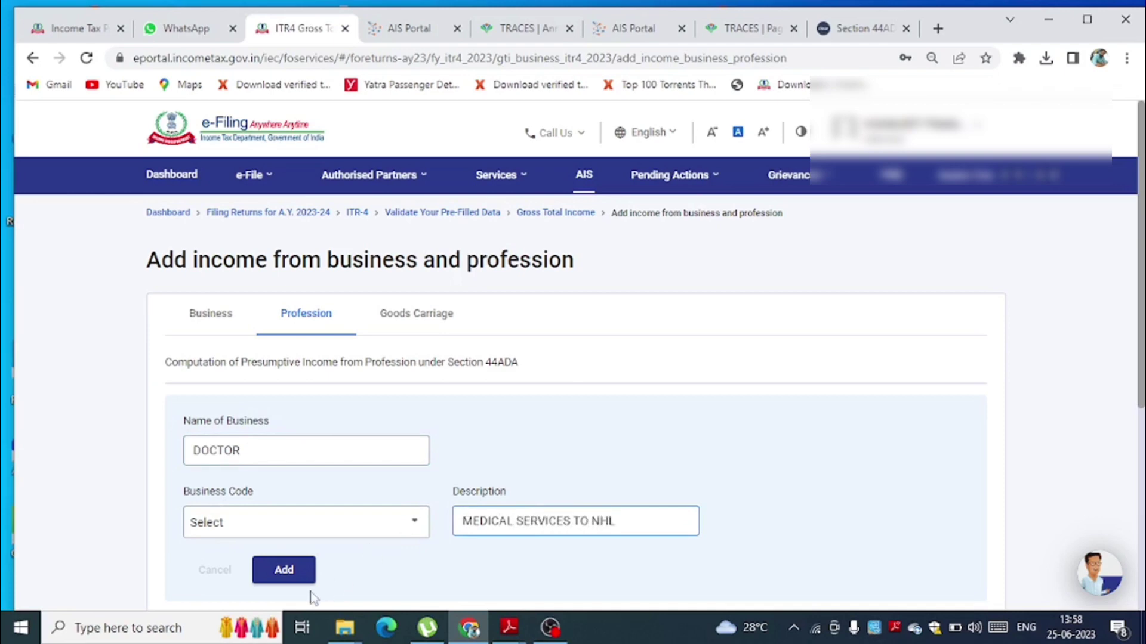
- Set the business code to 16019_1-Medical Profession
left_click(290, 533)
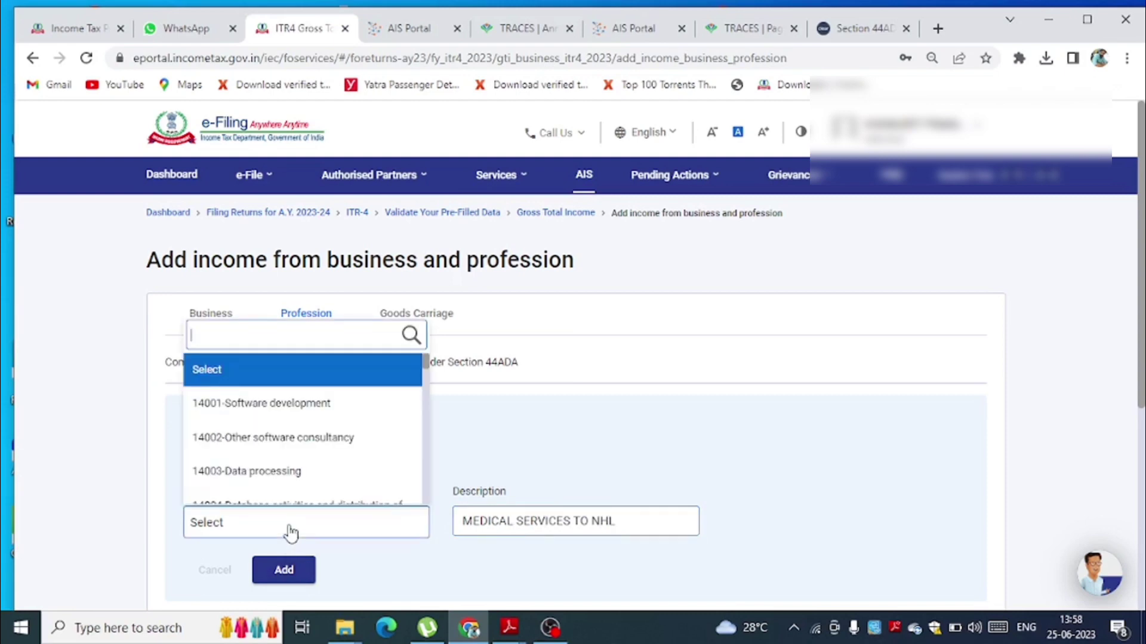
type("DO")
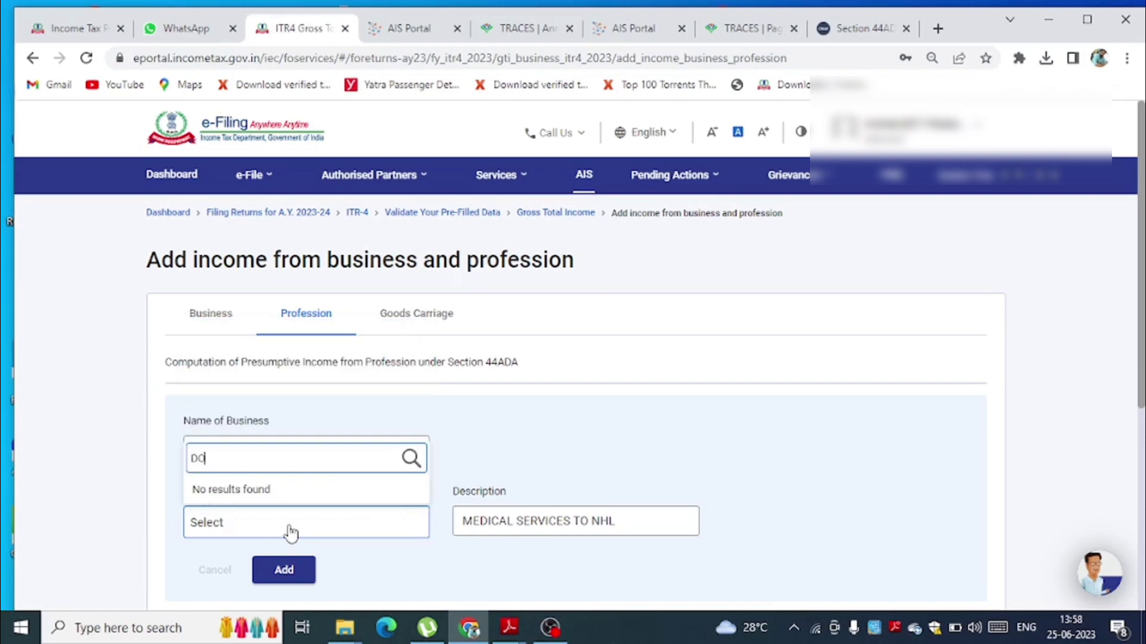
key("BackSpace")
key("BackSpace")
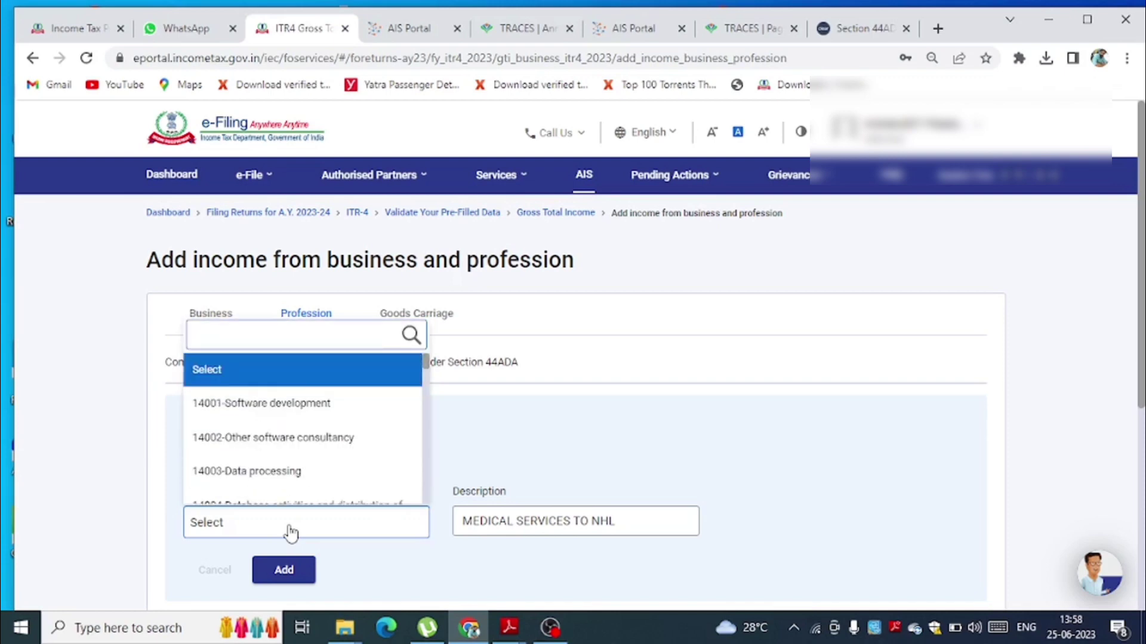
type("MEDI")
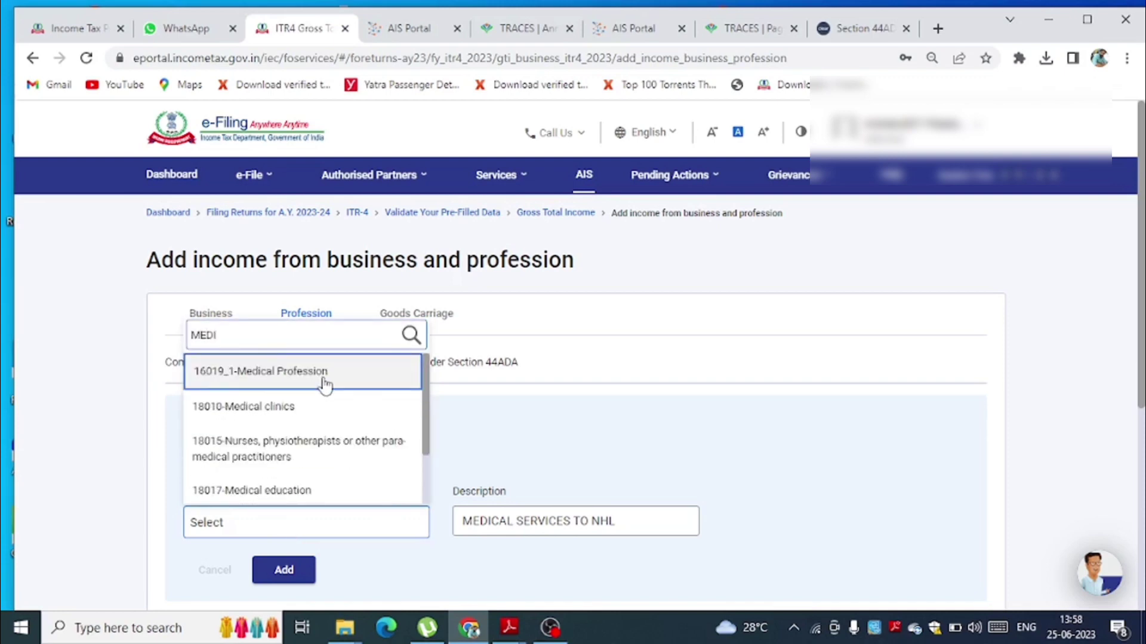
left_click(325, 382)
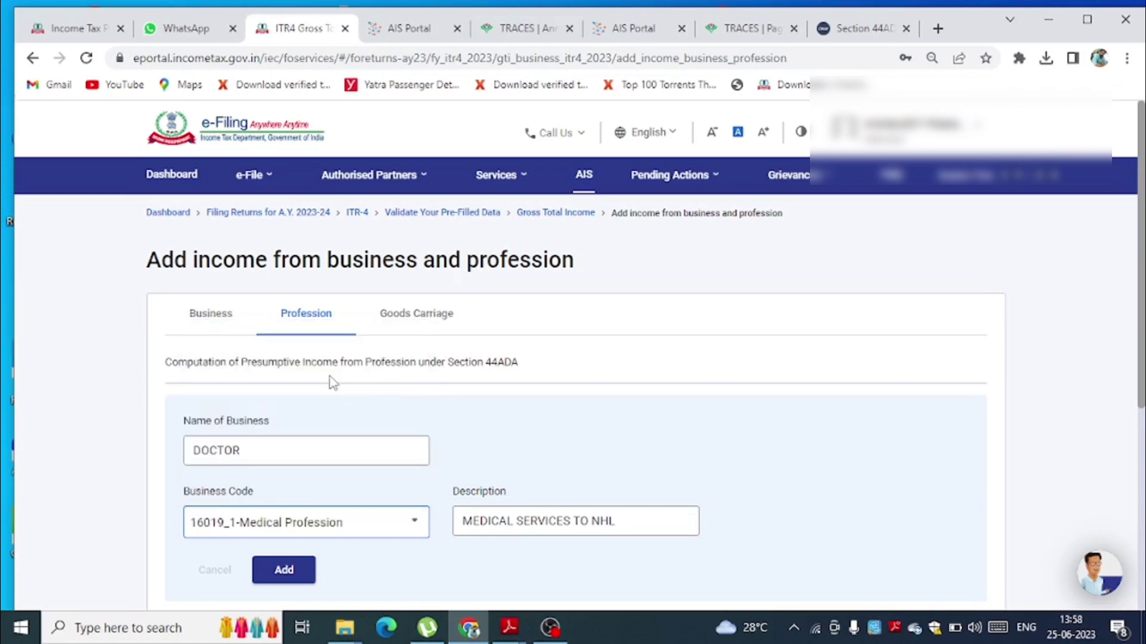
- Save the DOCTOR profession and fill in 44ADA gross receipts 5,97,819 and presumptive income 4,87,000
left_click(284, 572)
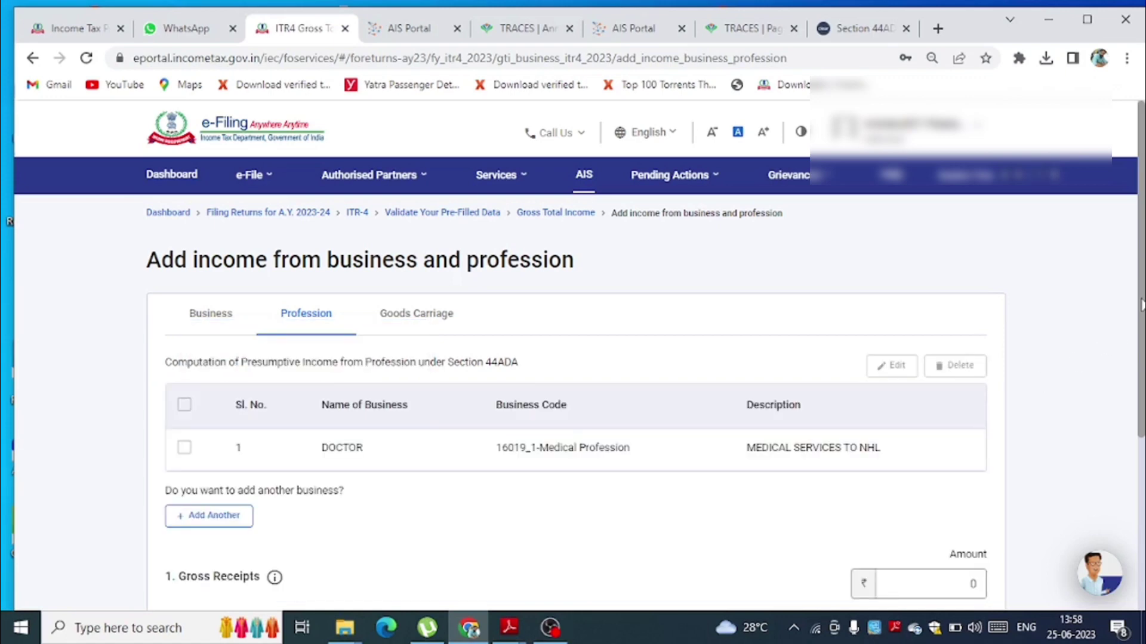
left_click_drag(1141, 305, 1140, 398)
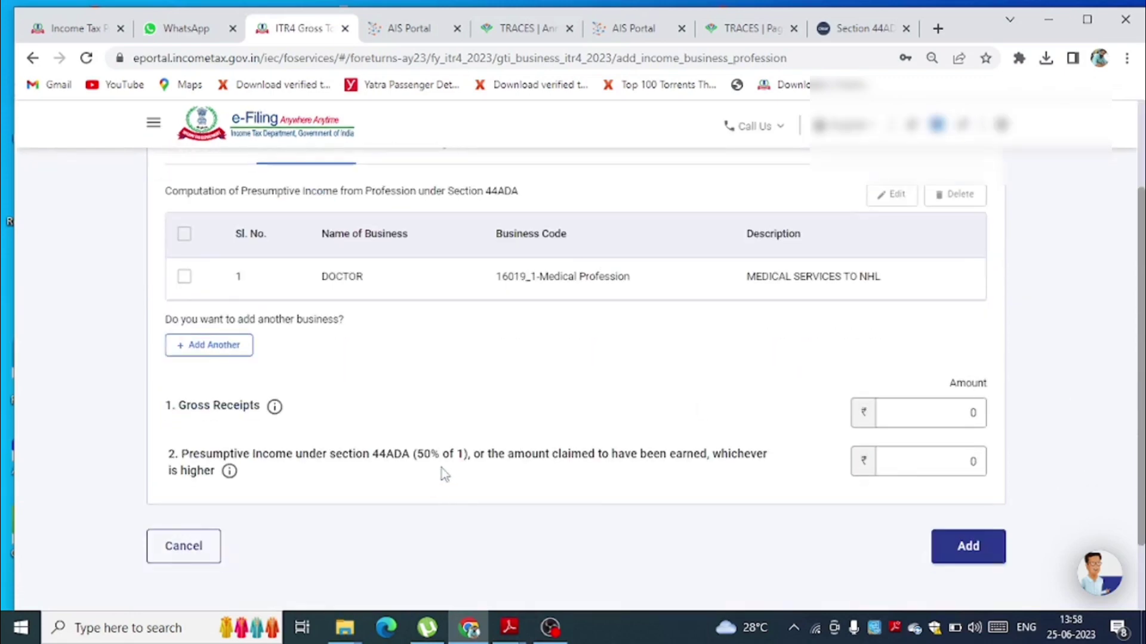
left_click(968, 412)
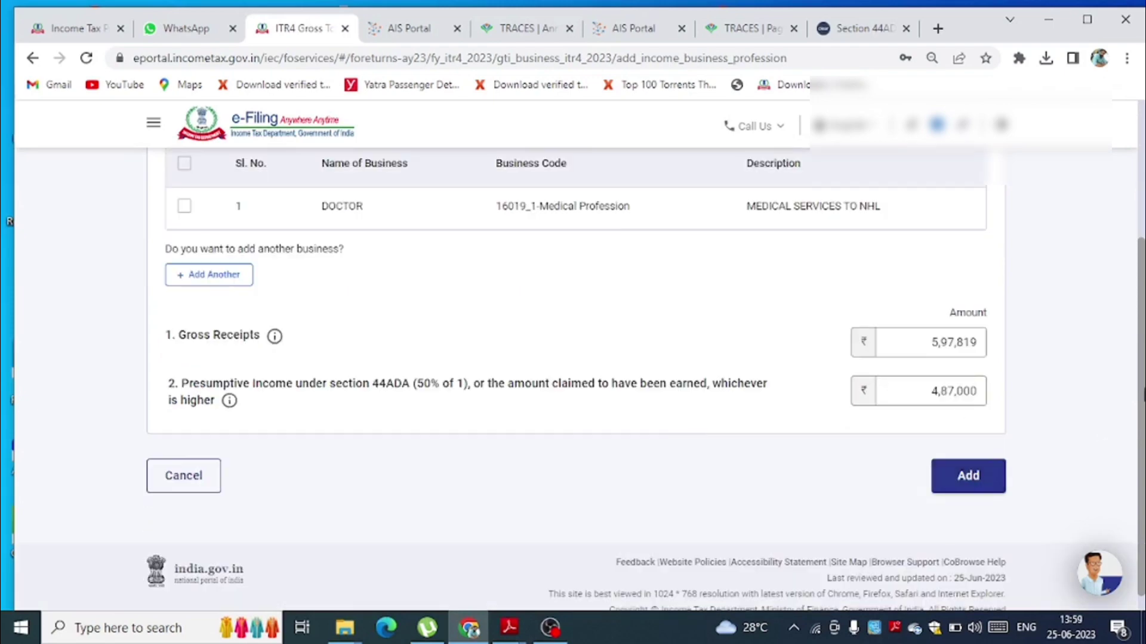
left_click_drag(1143, 394, 1143, 334)
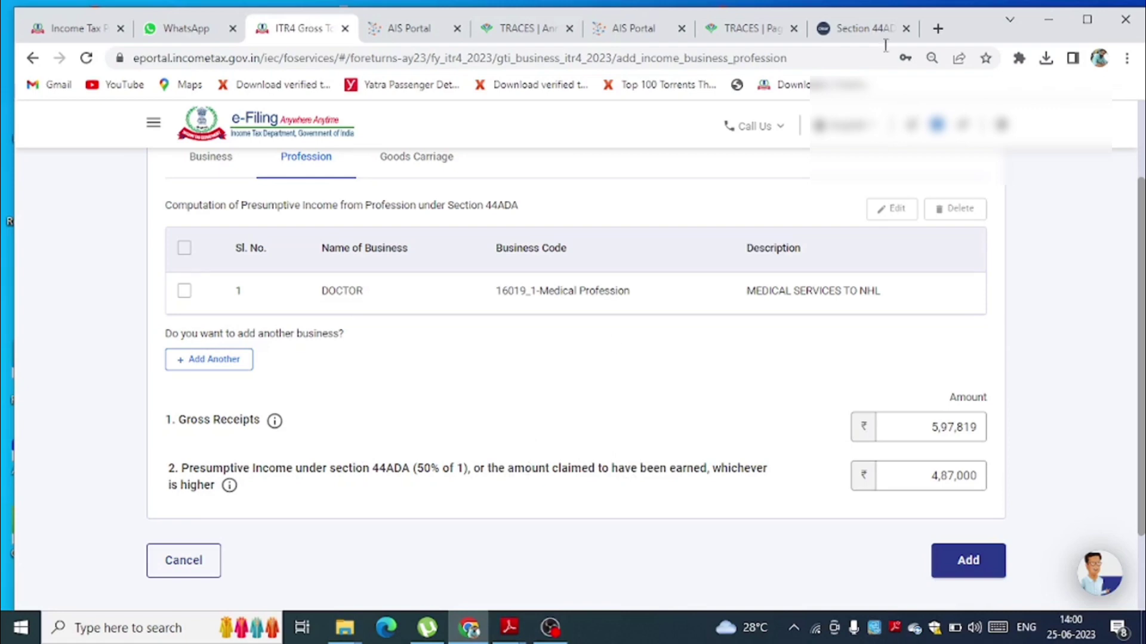
left_click(870, 33)
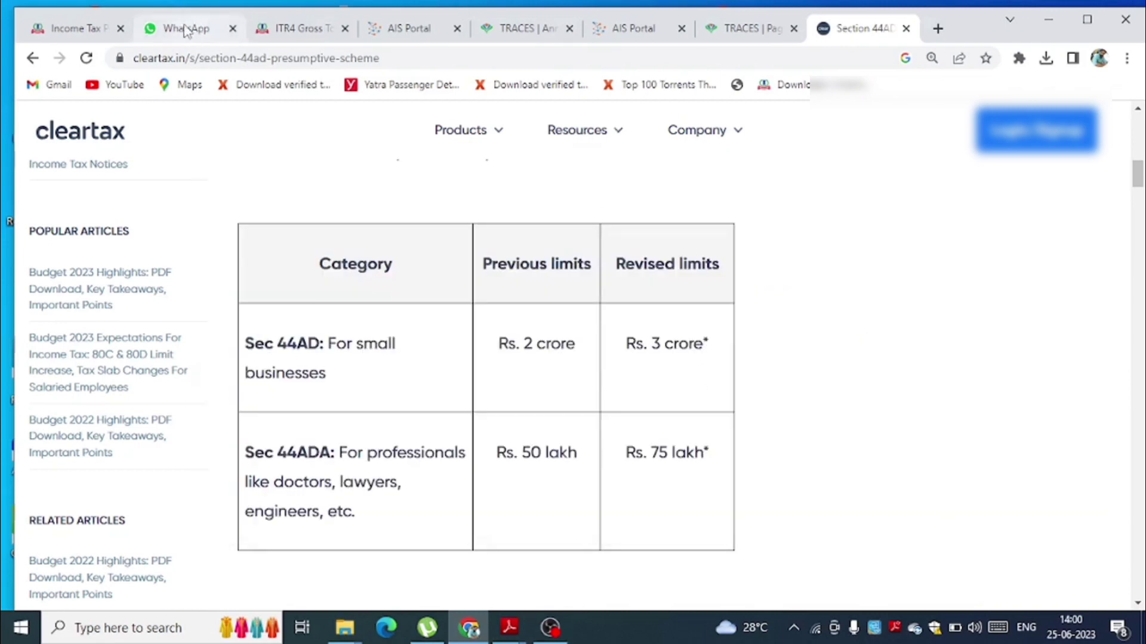
left_click(281, 28)
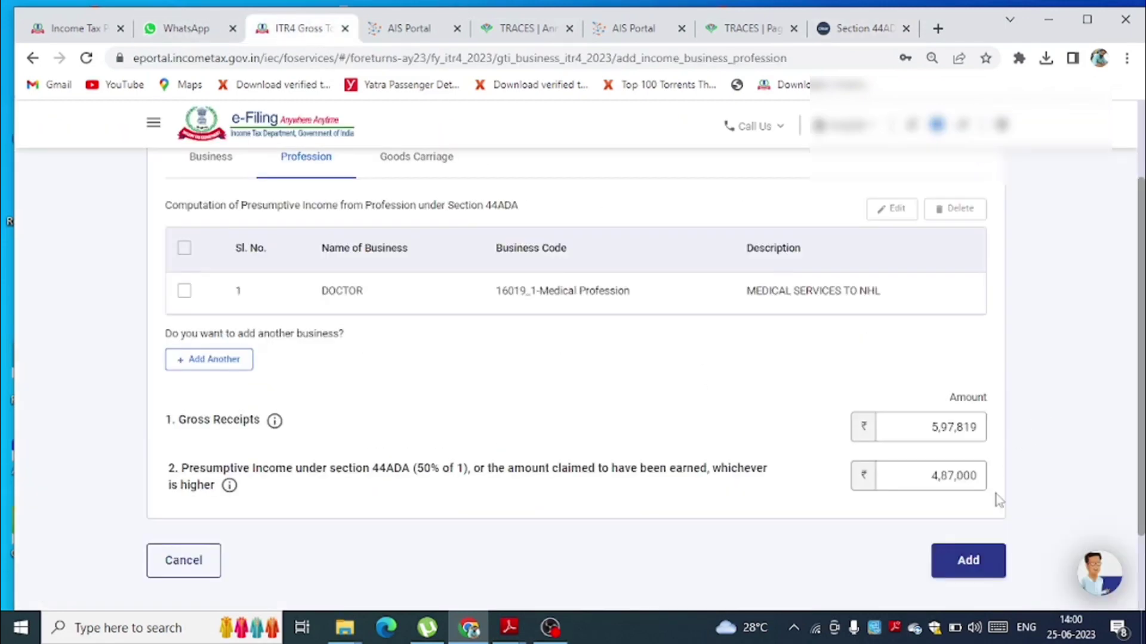
- Add the 44ADA income entry, review the ₹59,780 refund on the Tax Summary, and continue to Preview Return
left_click(975, 572)
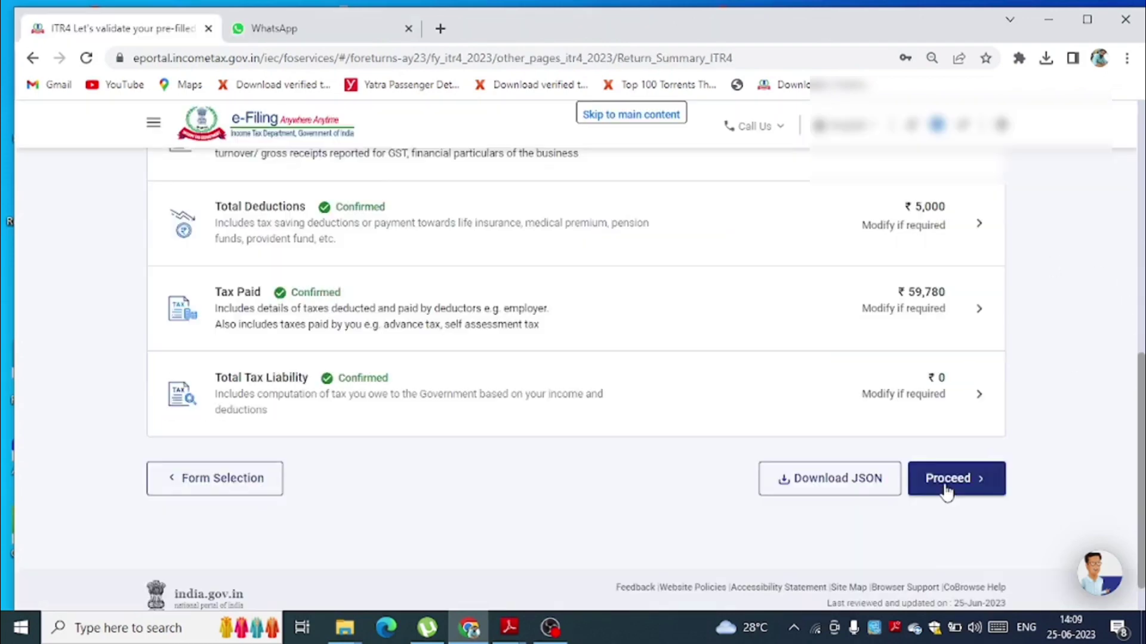
left_click(947, 490)
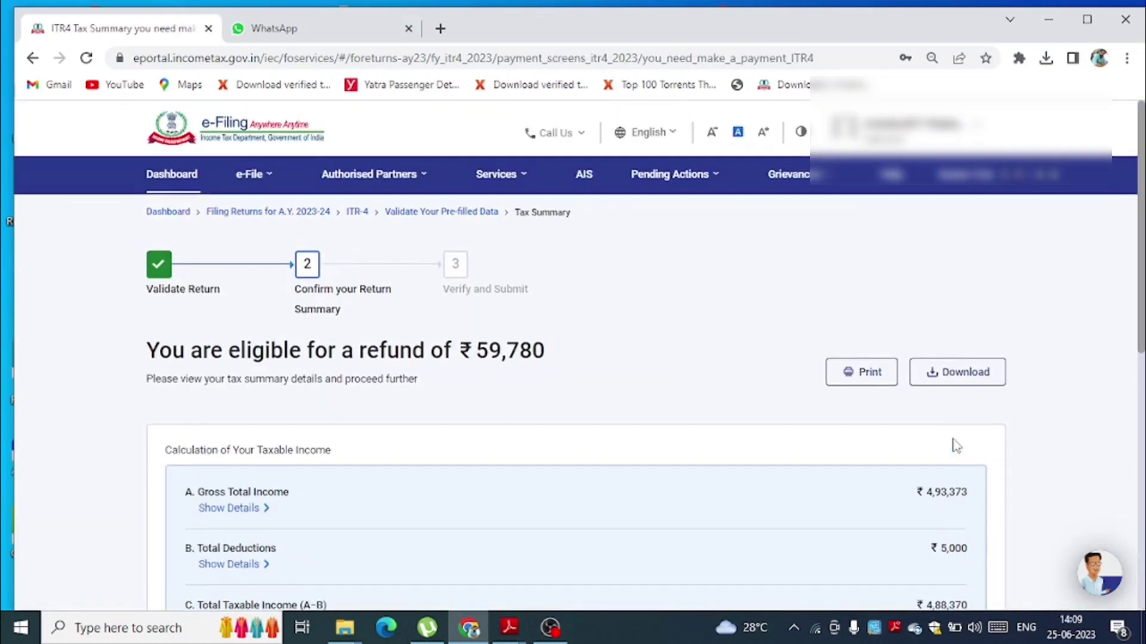
scroll(1059, 492, "down", 1)
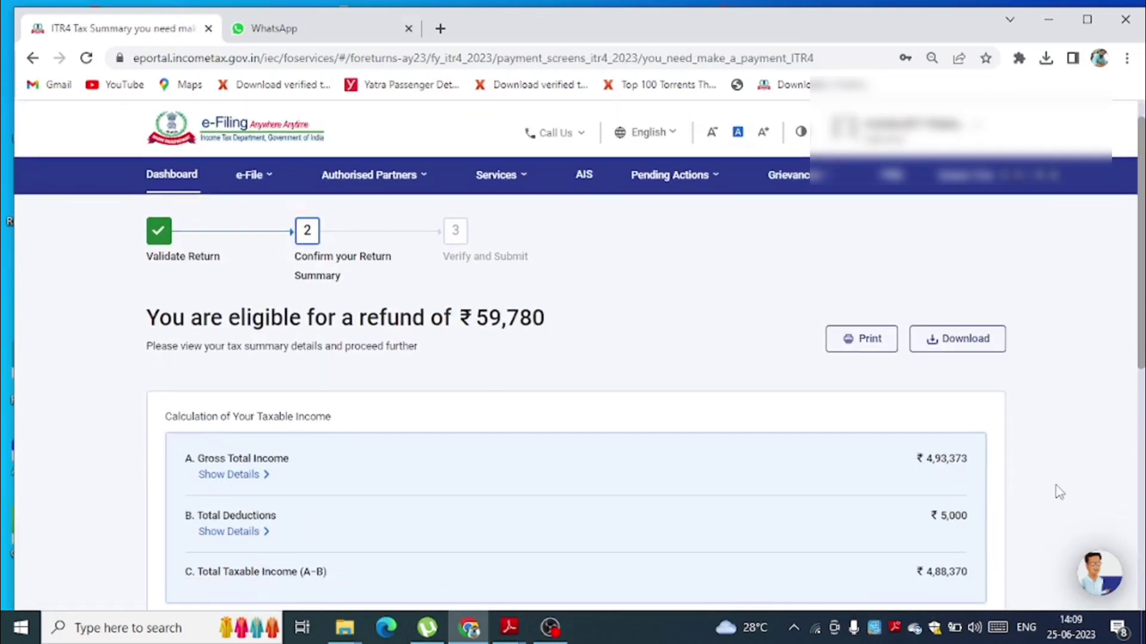
scroll(1059, 492, "down", 8)
left_click(926, 434)
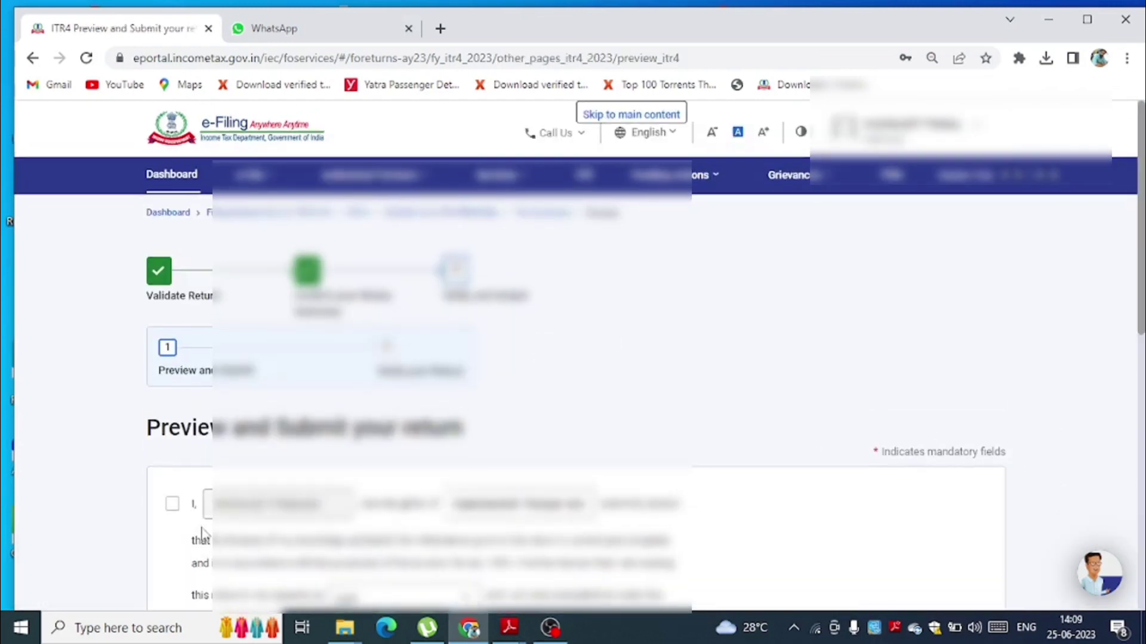
- Accept the declaration, preview the revised ITR-4, and validate it with no errors found
left_click(171, 504)
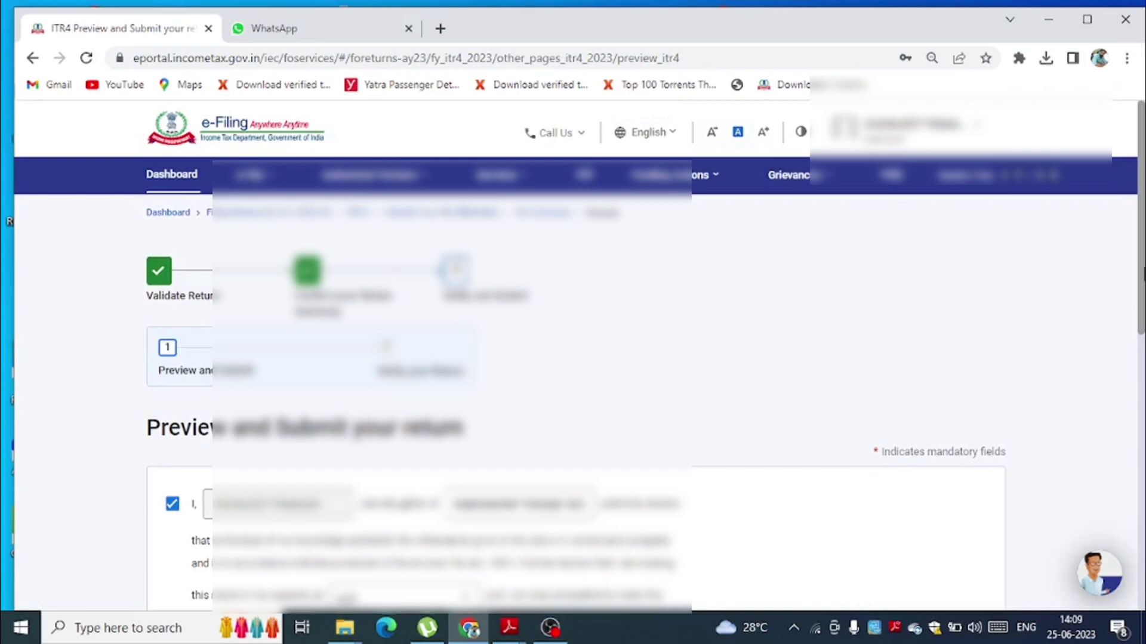
scroll(895, 418, "down", 10)
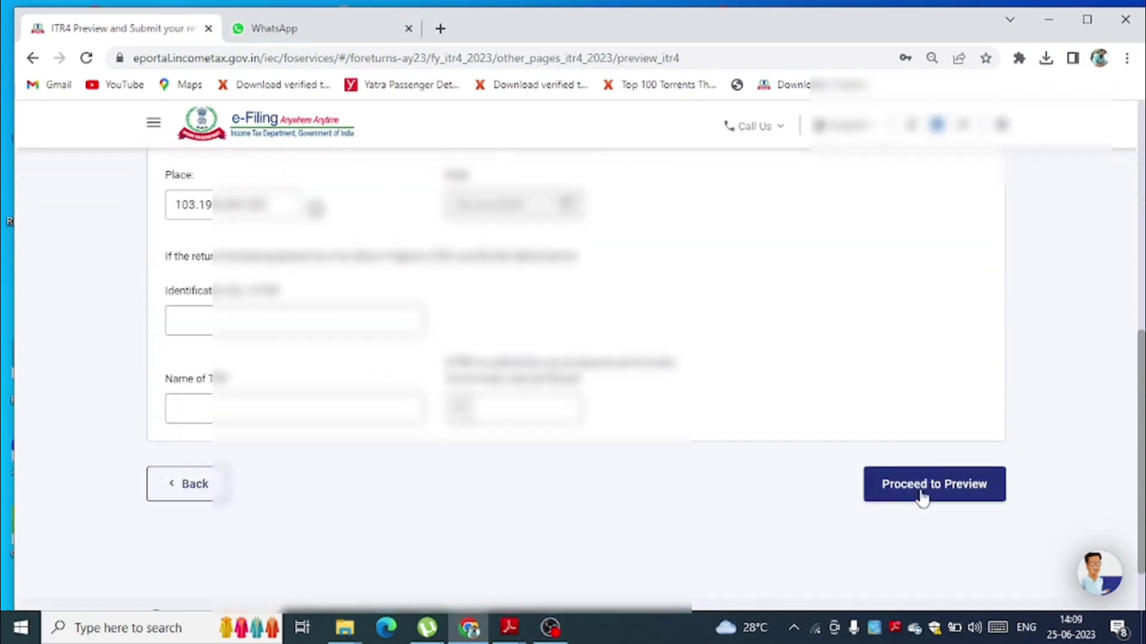
left_click(921, 496)
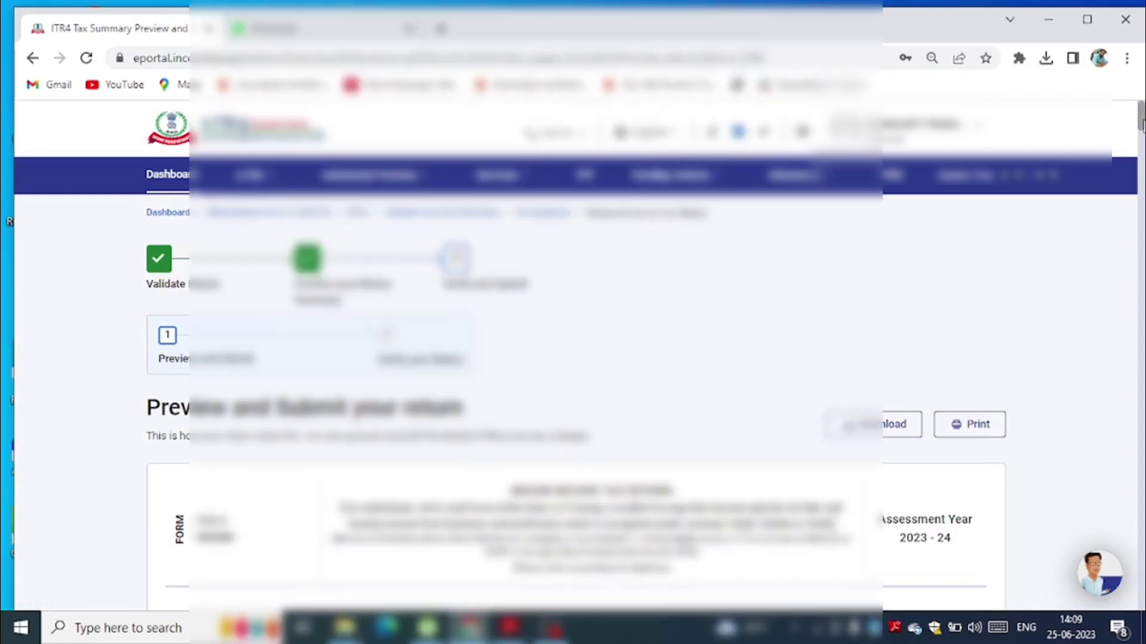
left_click_drag(1142, 123, 1142, 615)
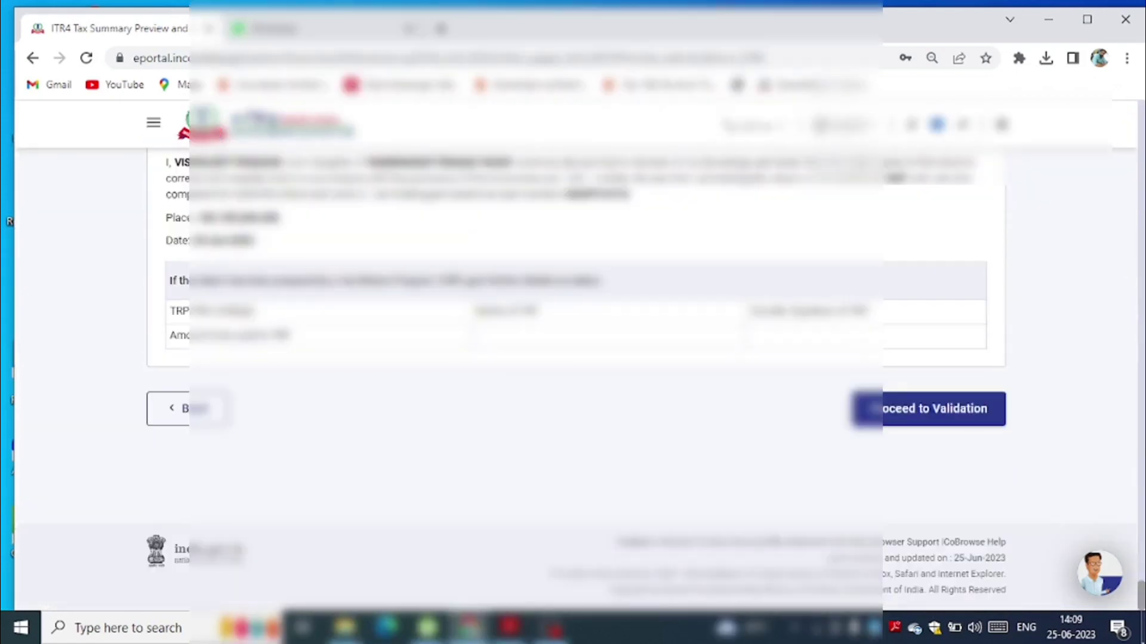
scroll(951, 422, "up", 1)
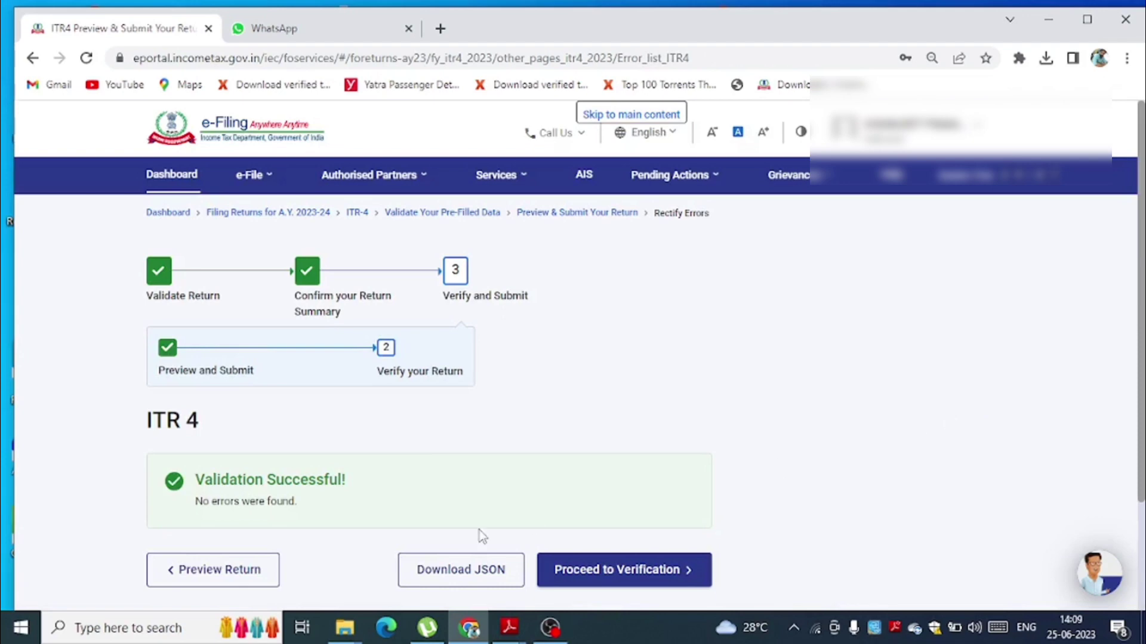
- Proceed to verification and select e-Verify Now as the verification method
left_click(590, 579)
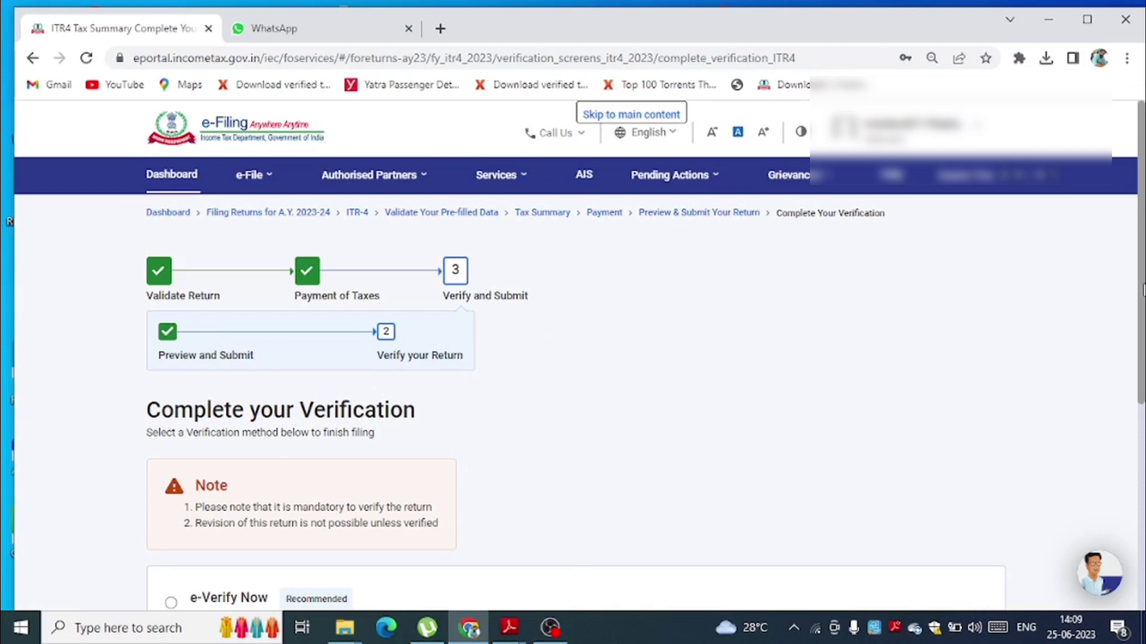
left_click_drag(1143, 290, 1142, 351)
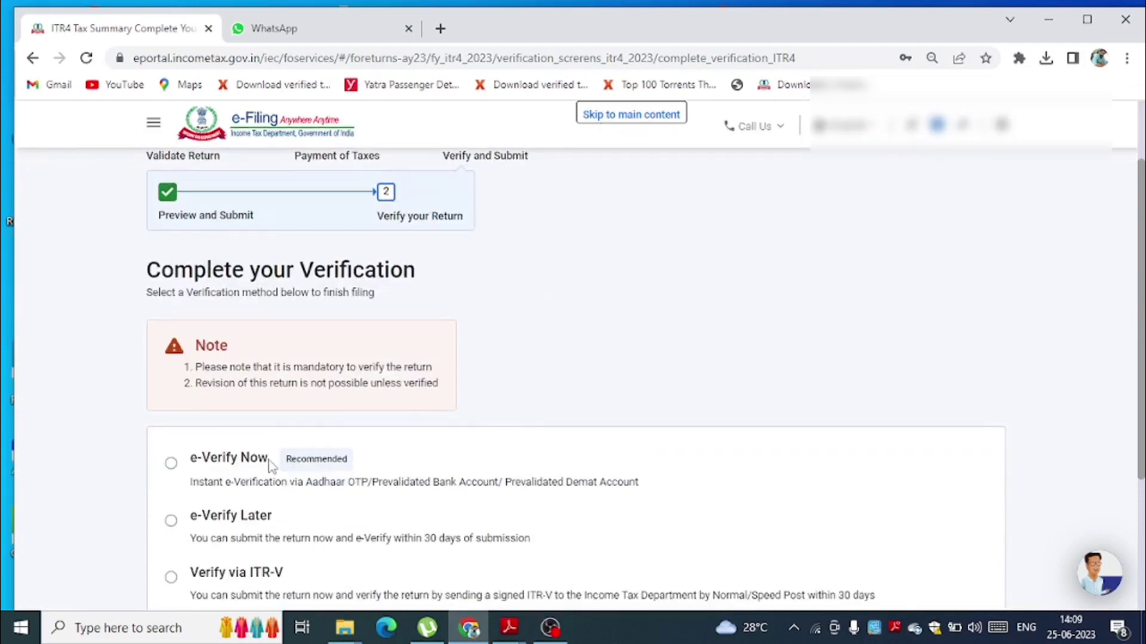
left_click(170, 464)
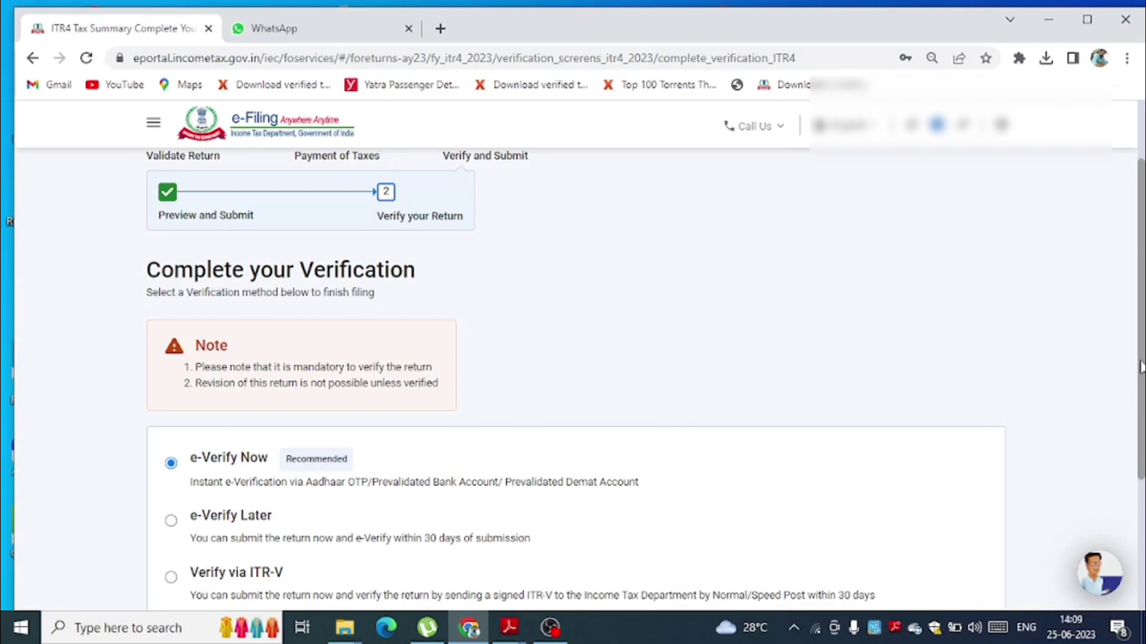
scroll(1140, 367, "down", 2)
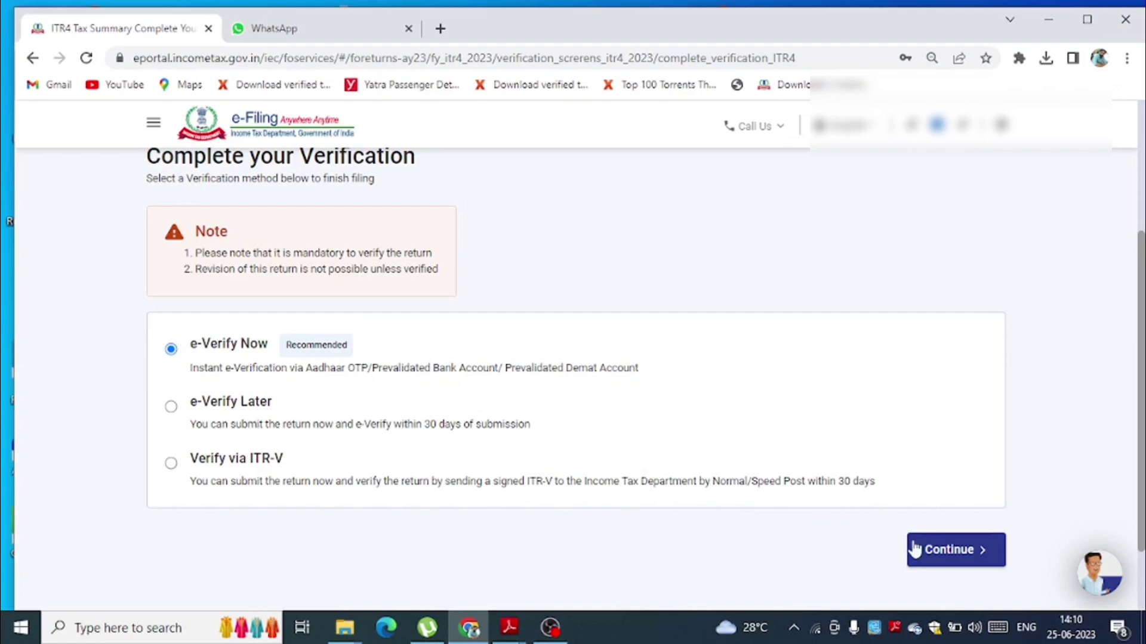
- Choose OTP on Aadhaar-registered mobile as the e-verification method
left_click(935, 555)
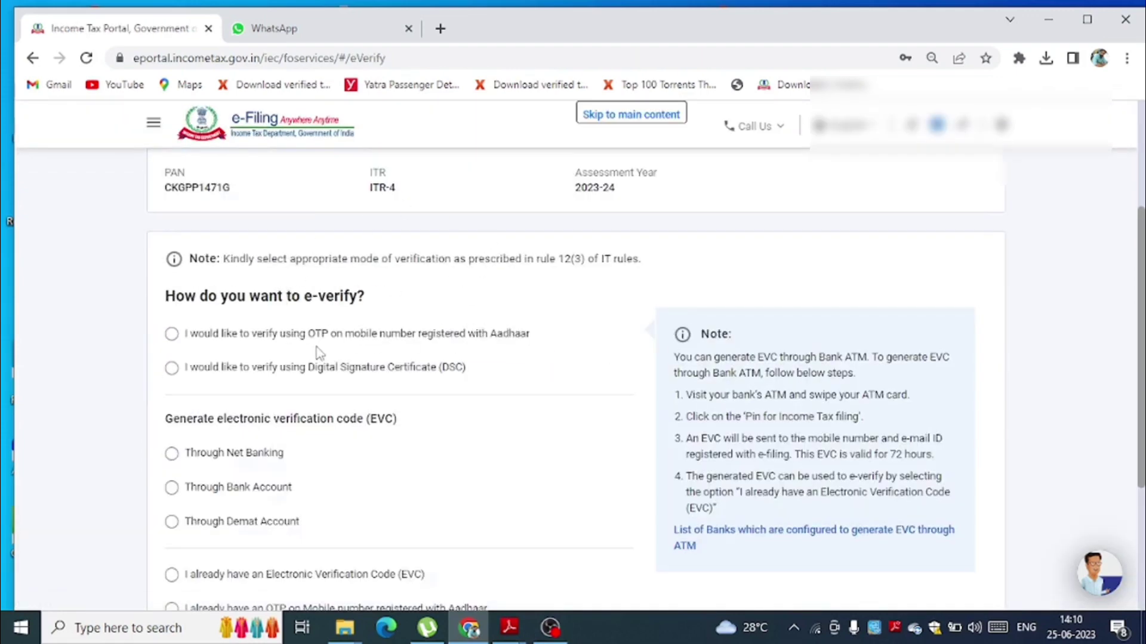
left_click(257, 345)
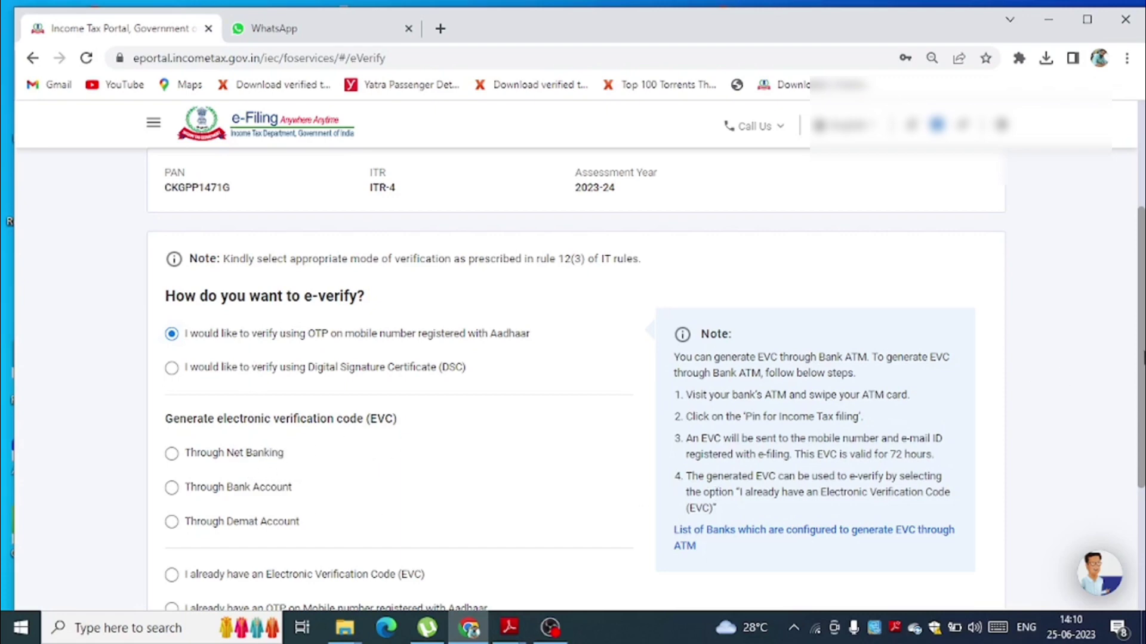
left_click_drag(1143, 358, 1143, 430)
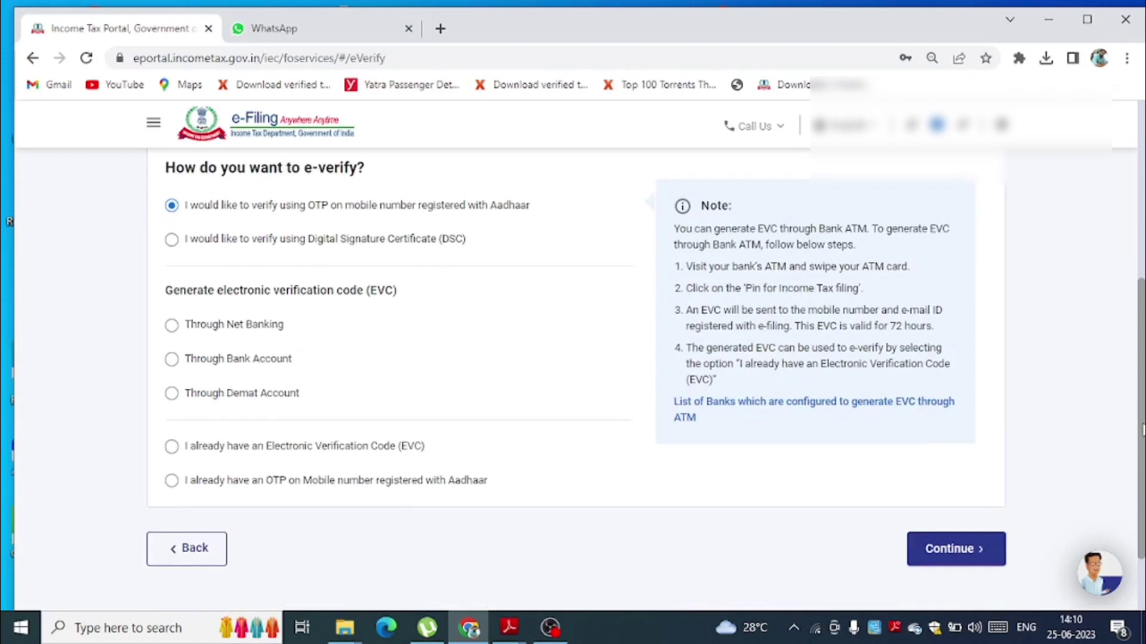
- Consent to Aadhaar validation and generate the Aadhaar OTP
left_click(945, 555)
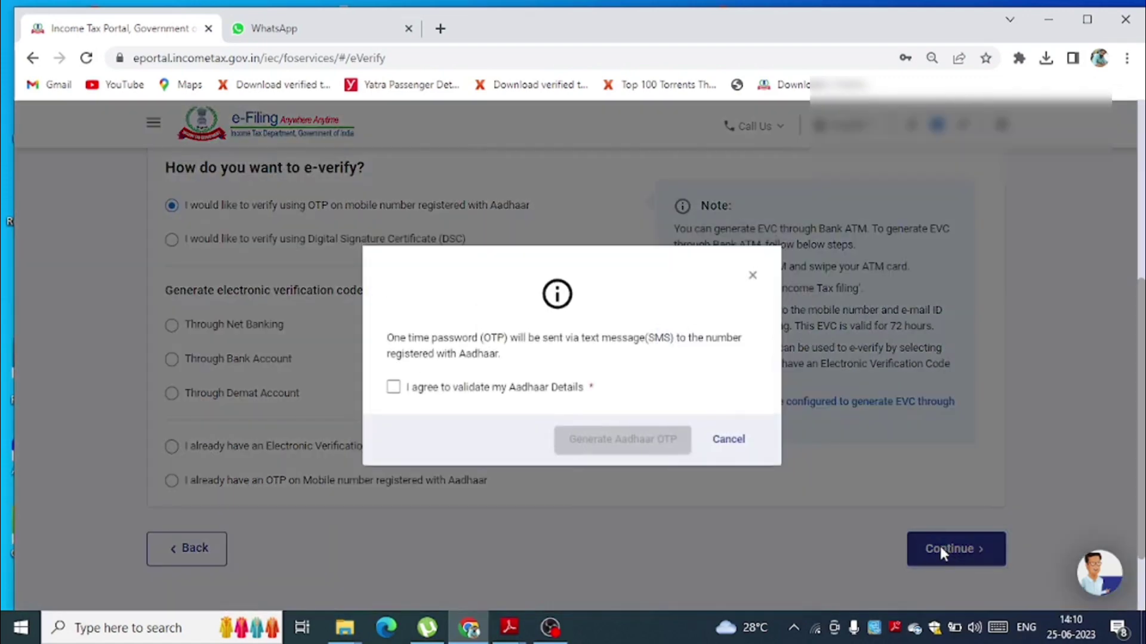
left_click(394, 387)
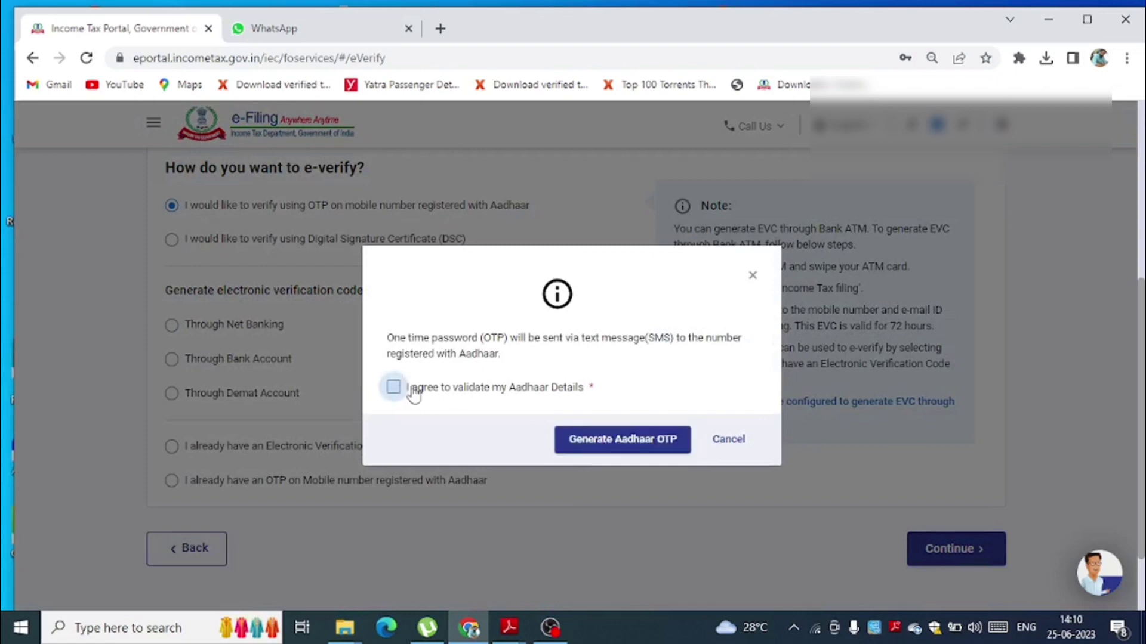
left_click(609, 451)
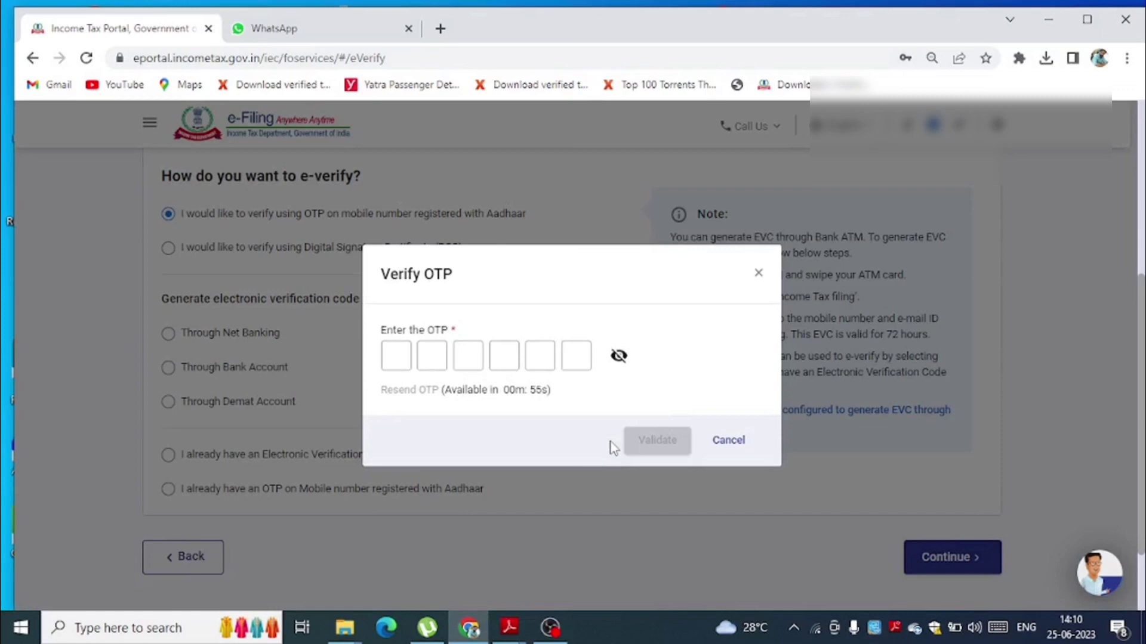
- Validate the Aadhaar OTP, dismiss Chrome's password prompt, and submit the ITR-4 return
left_click(657, 440)
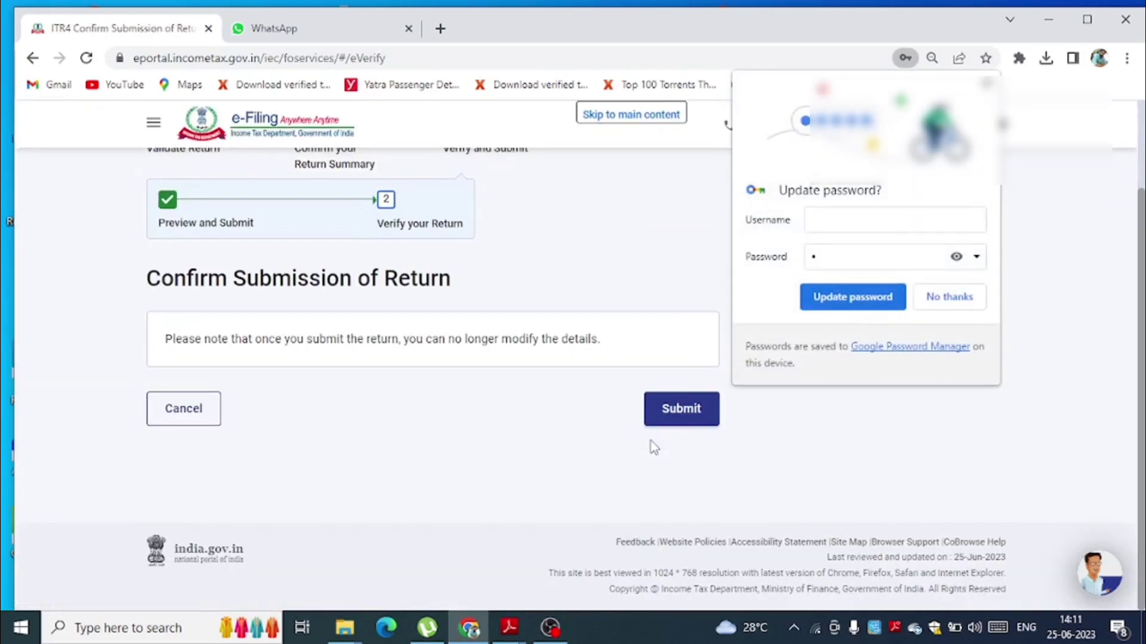
left_click(945, 296)
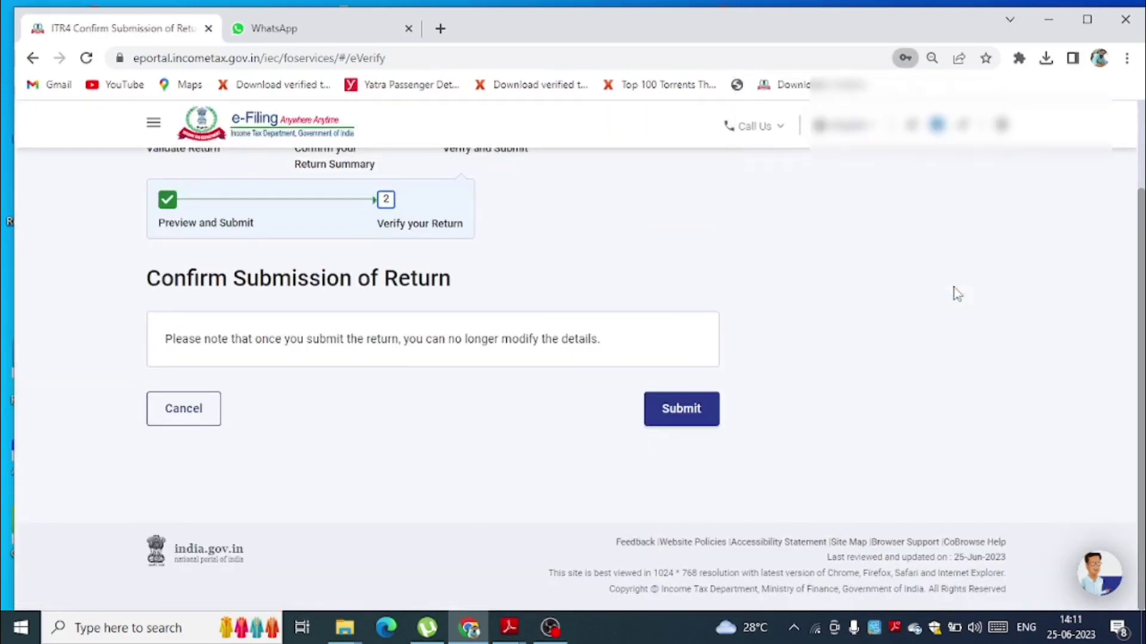
left_click(681, 411)
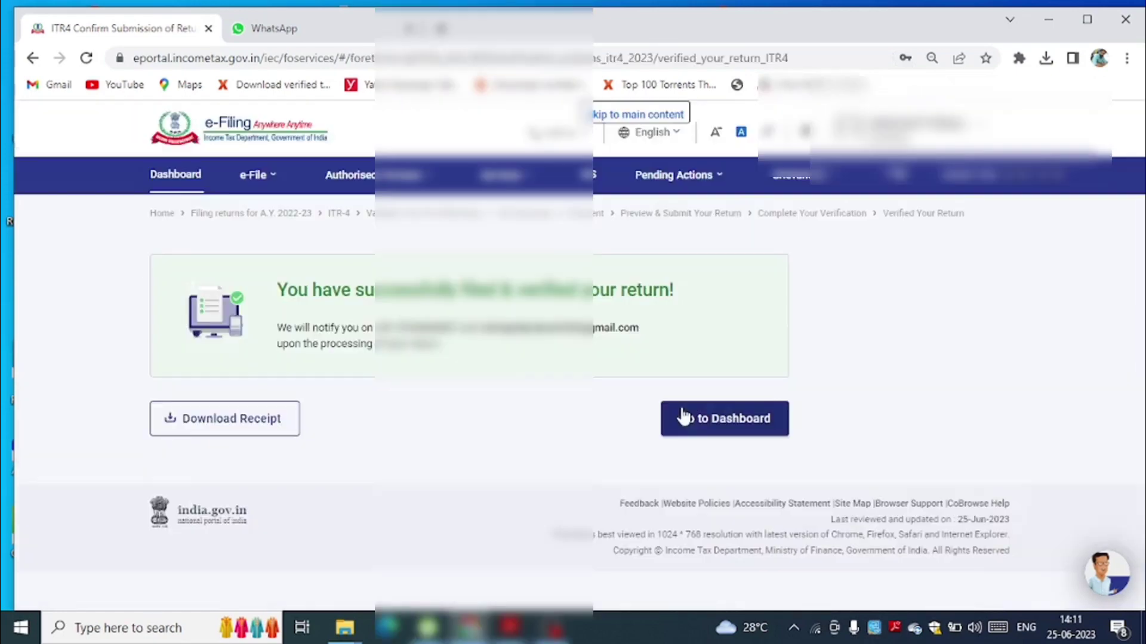